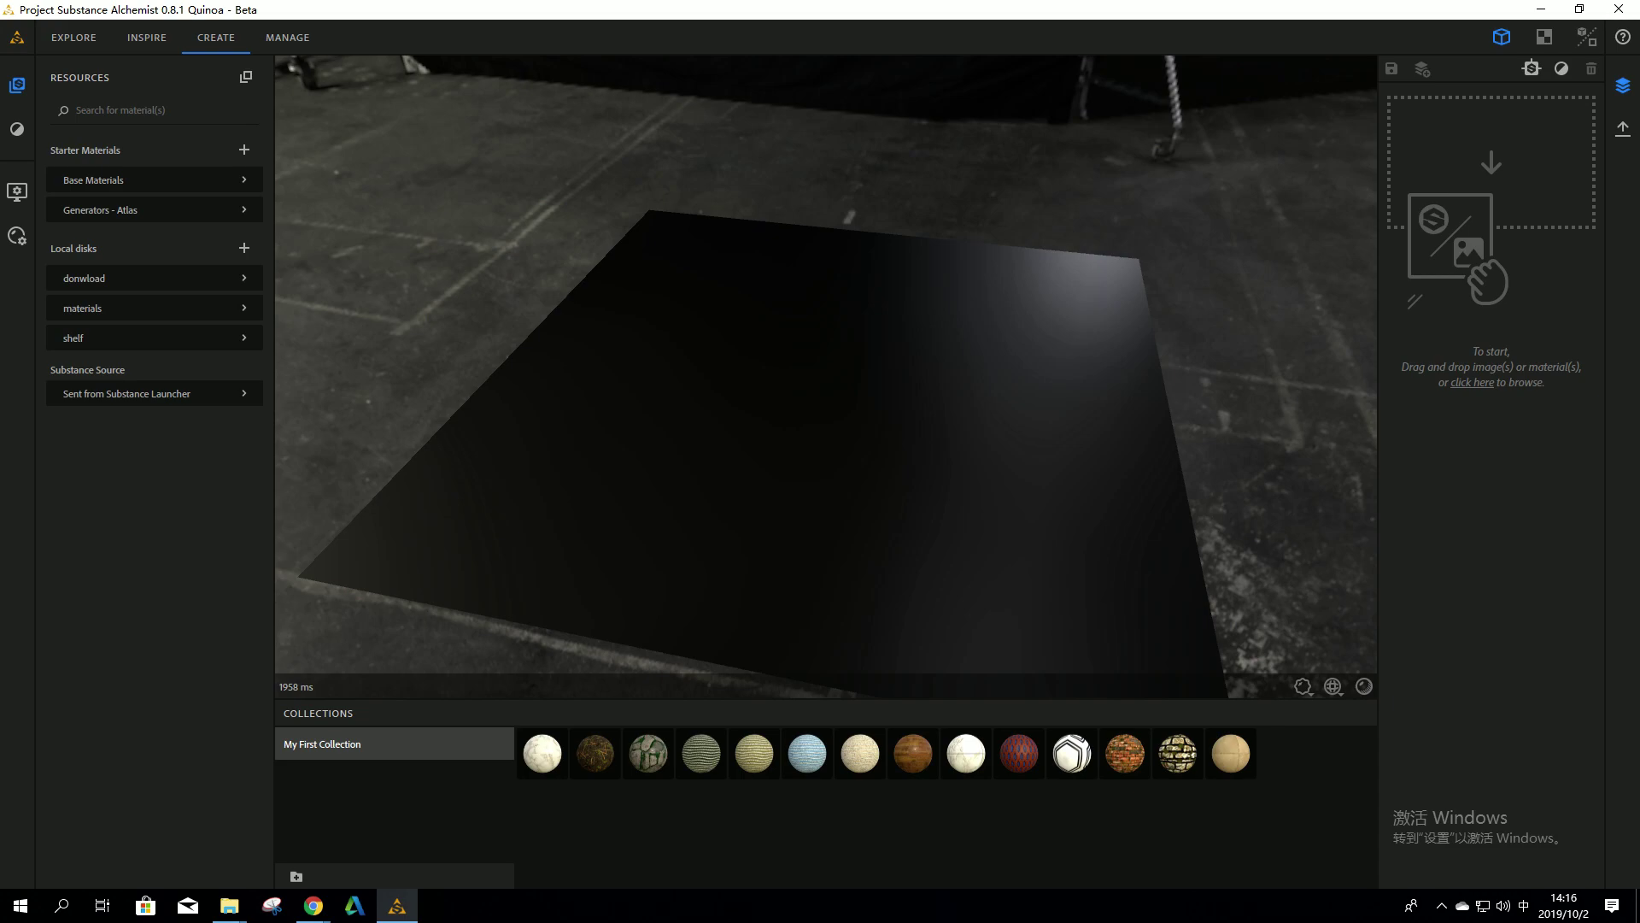
Orbit the viewport, then drop a source photo onto the right panel's drop zone
scroll(825, 376, down, 5)
scroll(825, 376, up, 2)
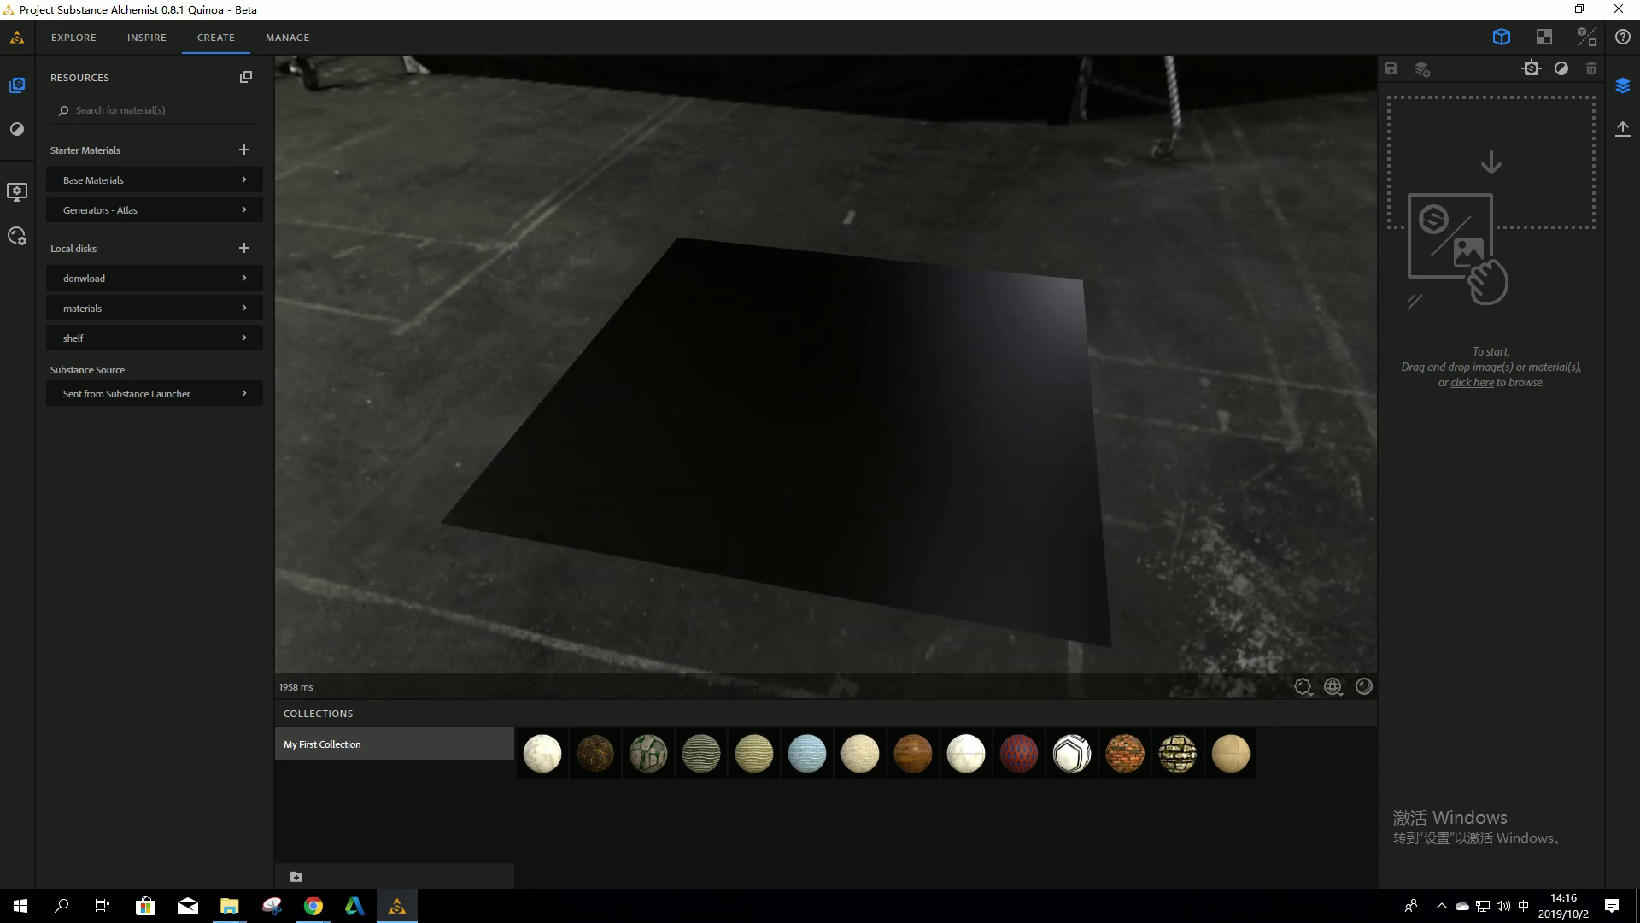
scroll(826, 376, up, 3)
scroll(825, 375, down, 2)
mouse_move(825, 376)
mouse_down()
mouse_move(740, 384)
mouse_move(795, 380)
mouse_up()
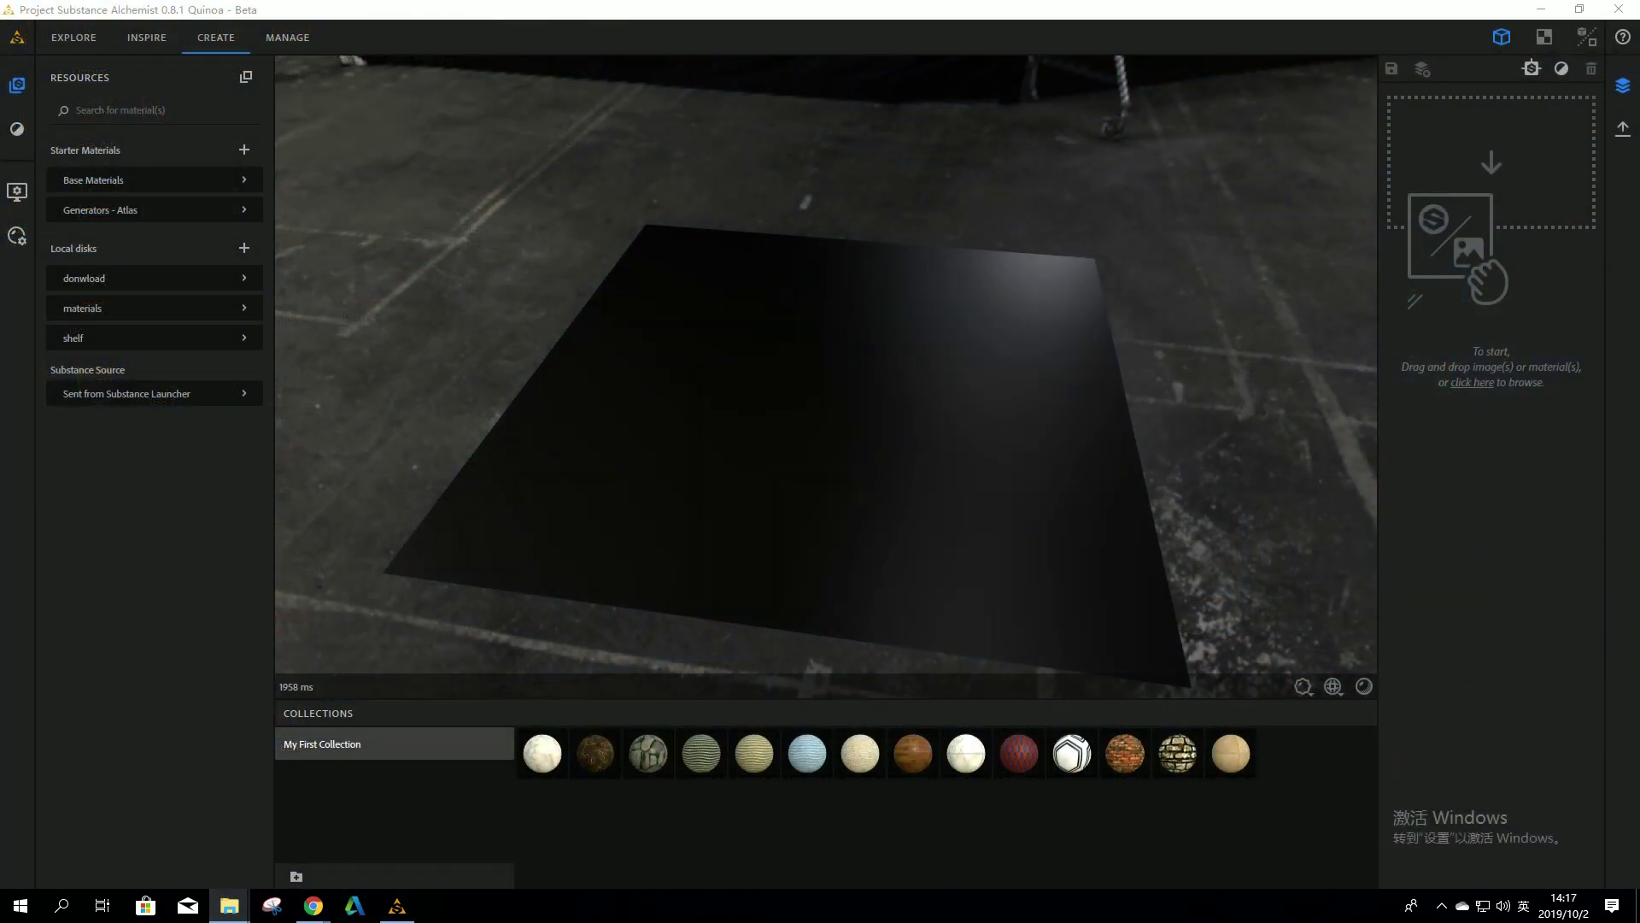
drag(1486, 273, 1491, 256)
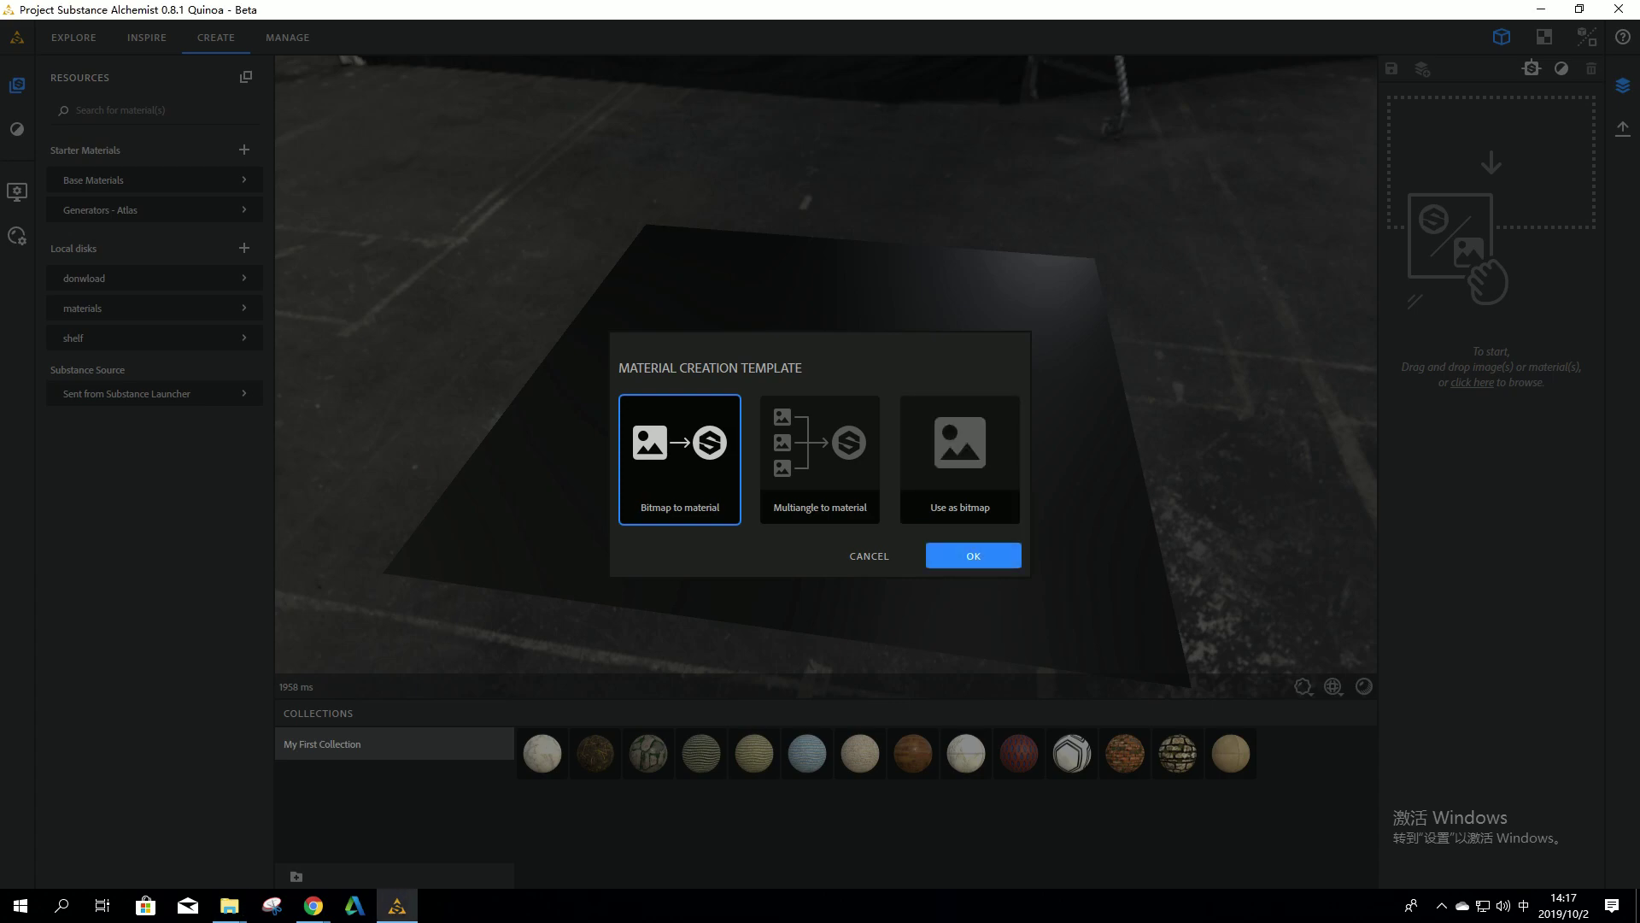
Create the material with Bitmap to material and view the Base Material layer's Plastic - Rubber settings
click(973, 555)
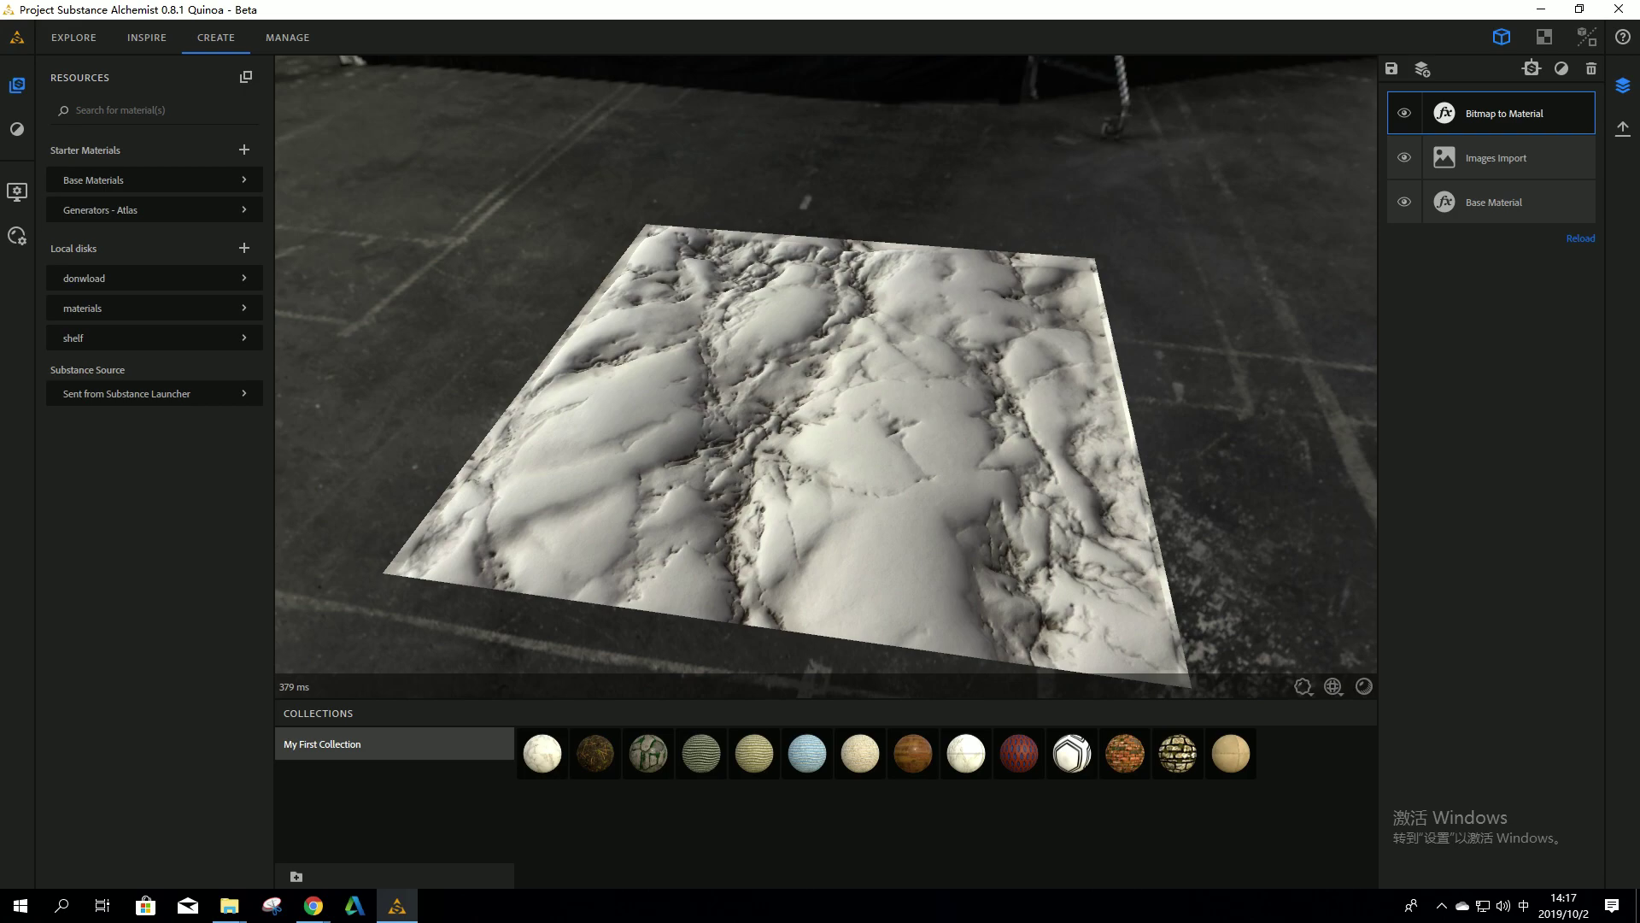
key(super+d)
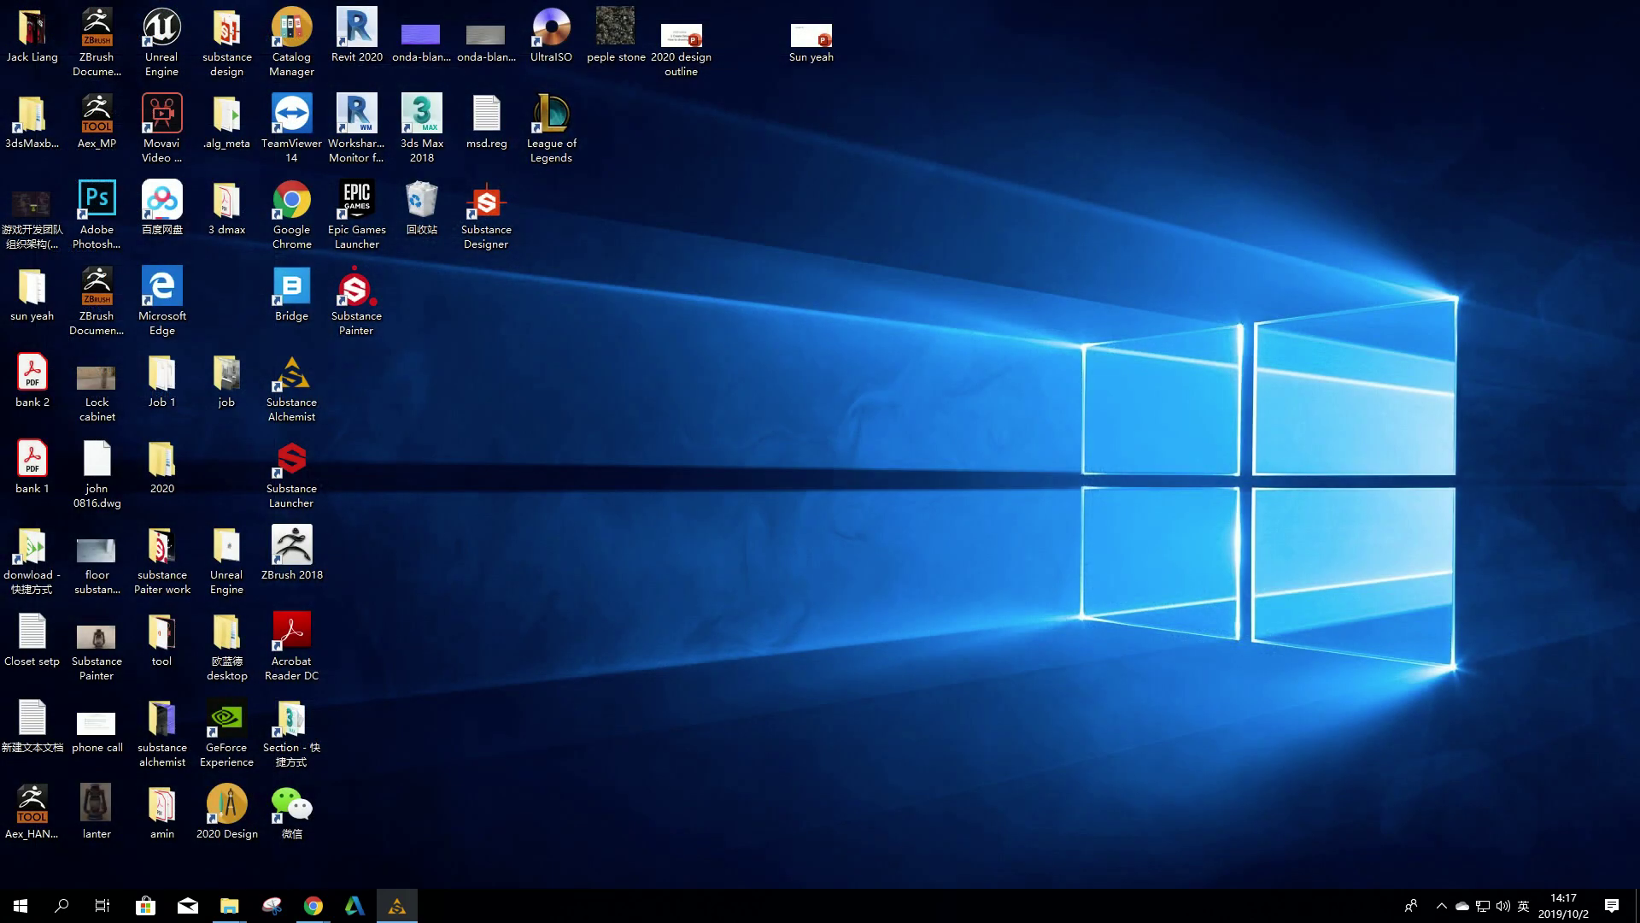
key(super+d)
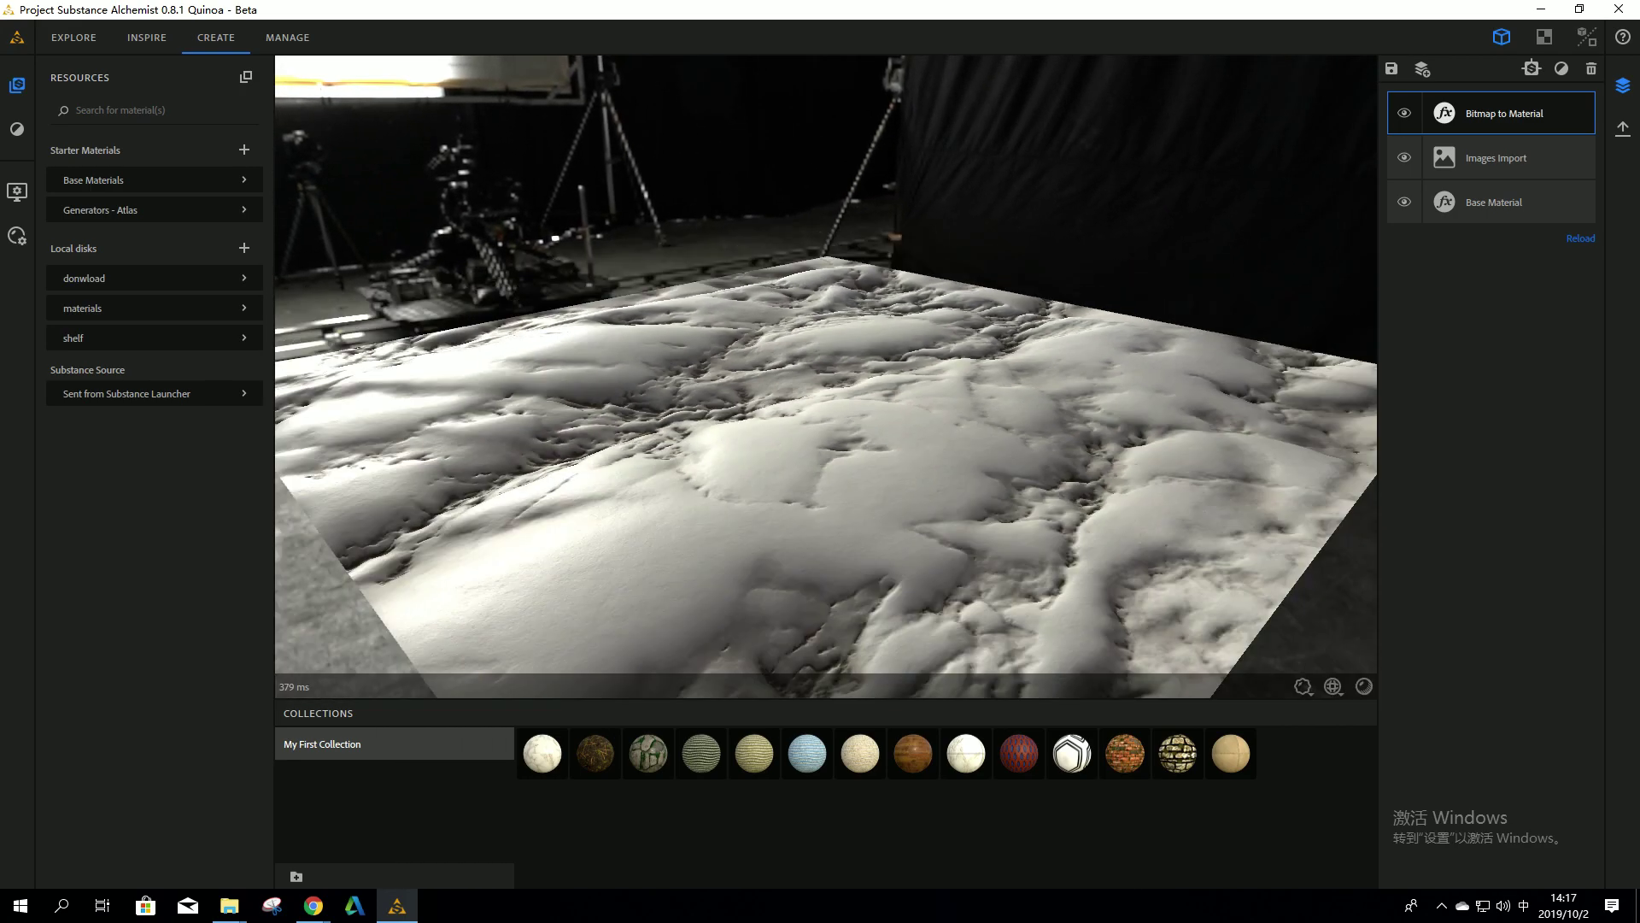
key(alt+Tab)
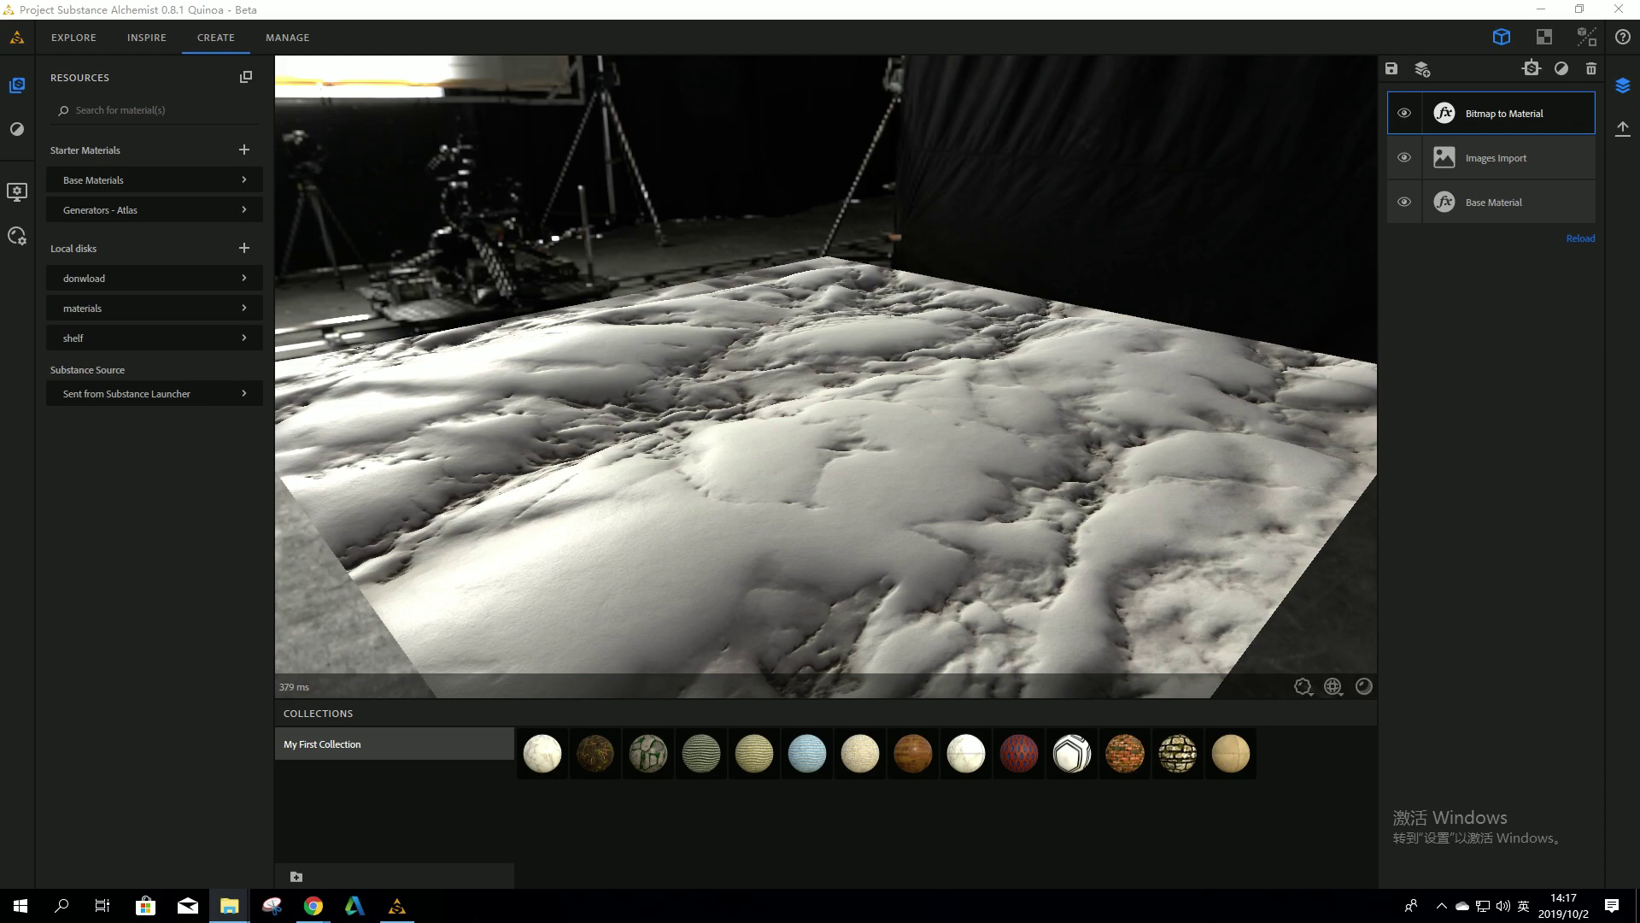
click(1495, 201)
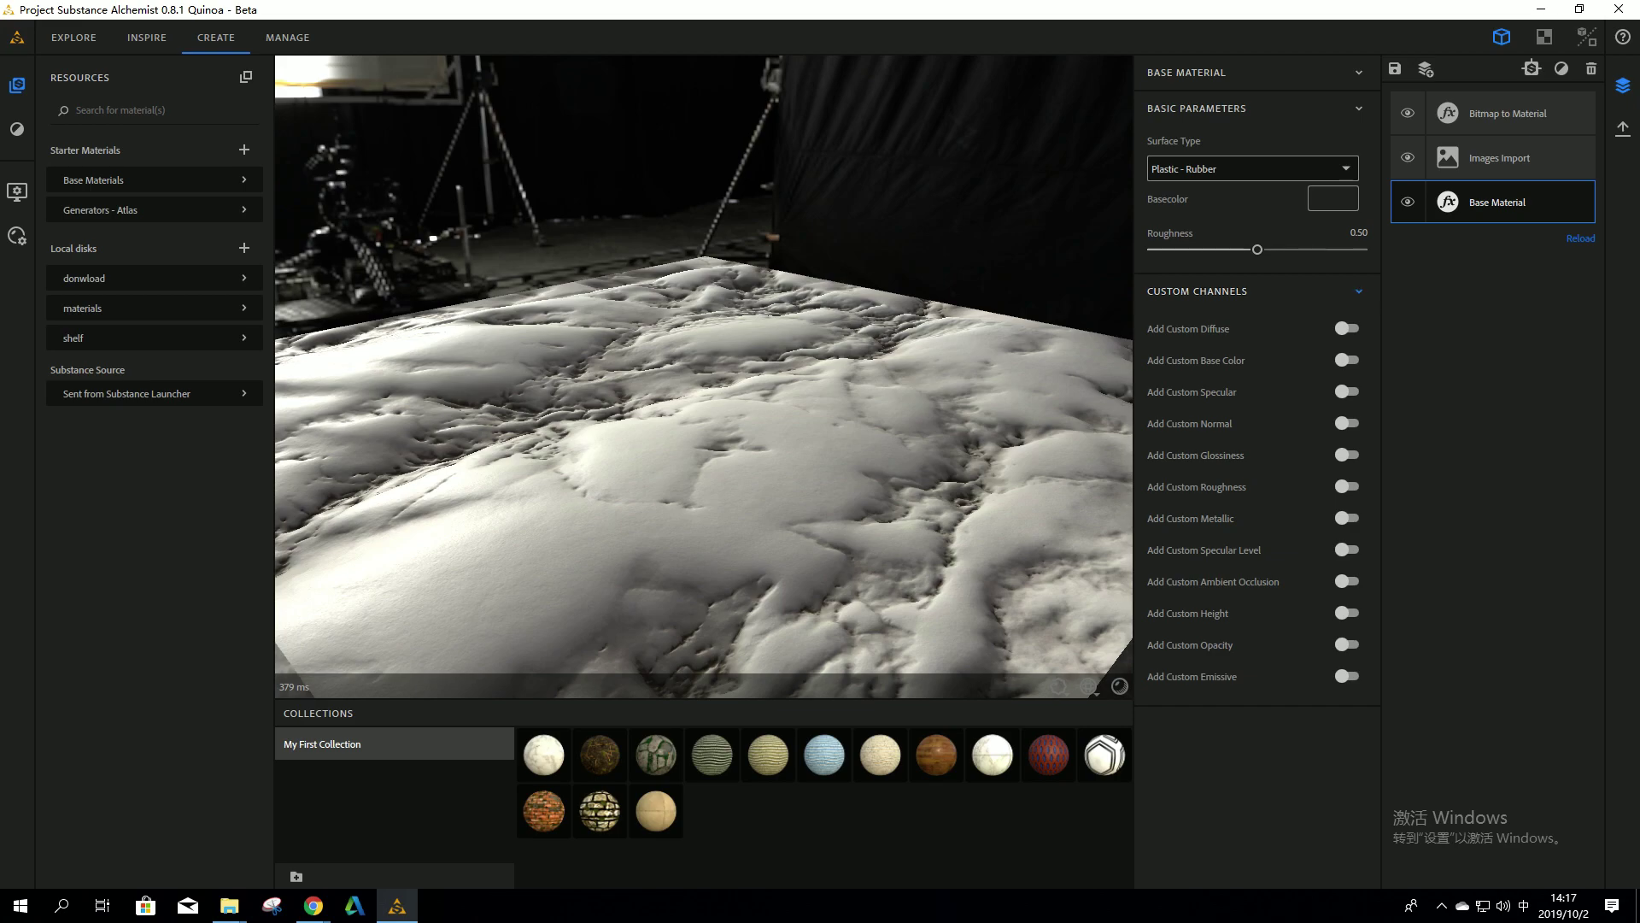
On the Bitmap to Material layer, set the Large, Medium and Small height detail scales to -1
click(1214, 291)
click(1499, 158)
click(1508, 114)
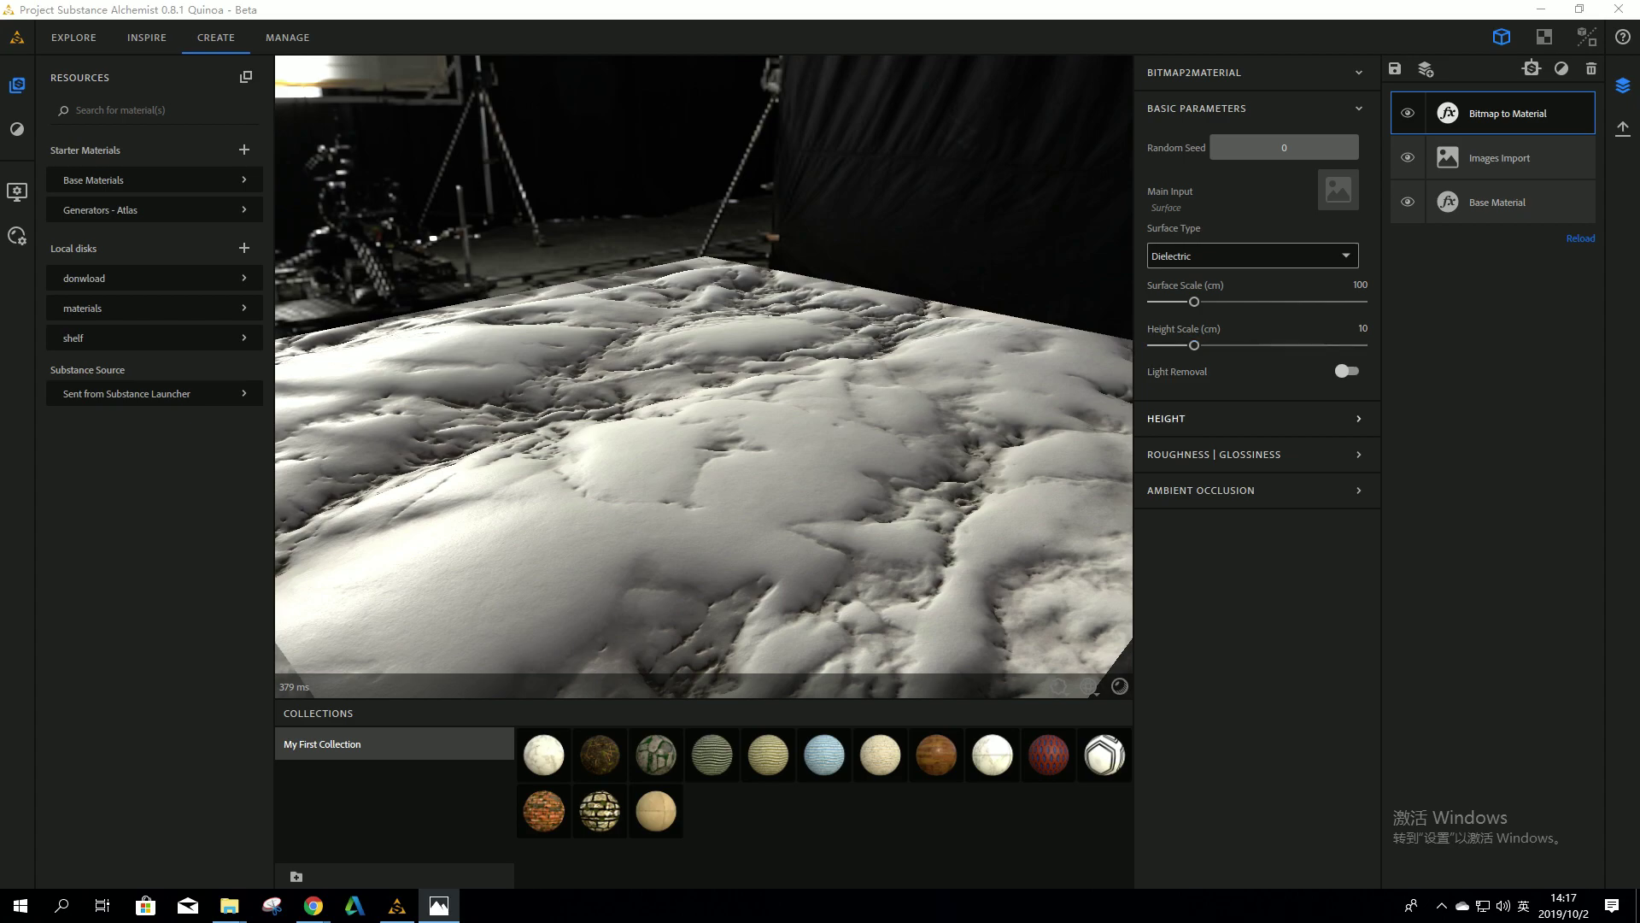
click(1166, 419)
drag(1273, 573, 1184, 574)
drag(1273, 607, 1183, 608)
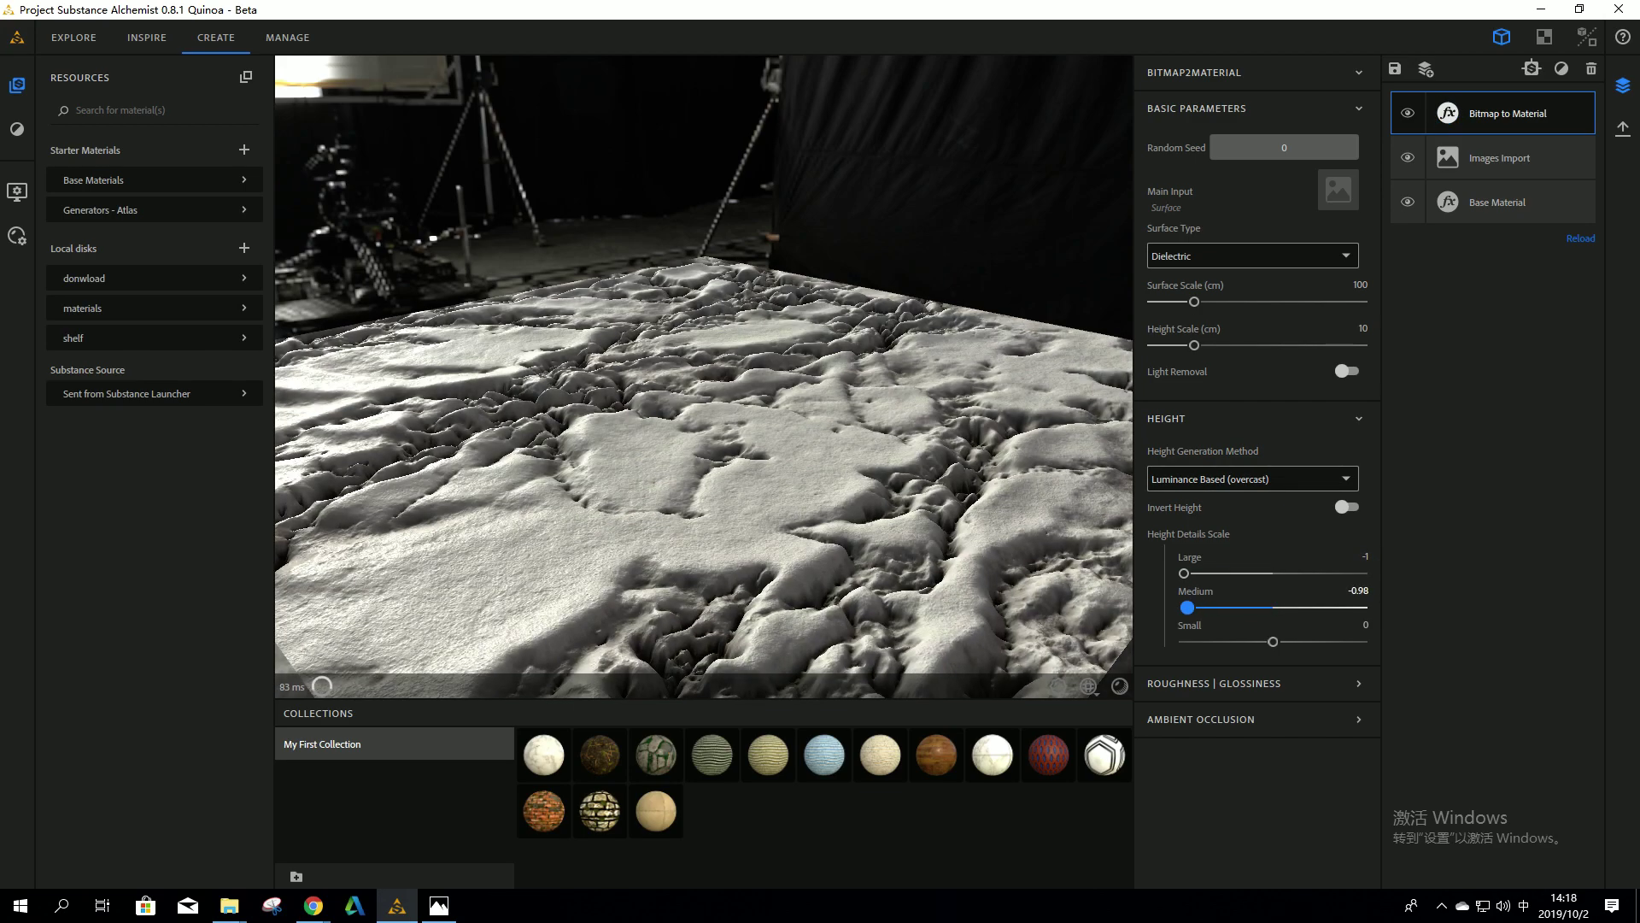
drag(1273, 641, 1183, 641)
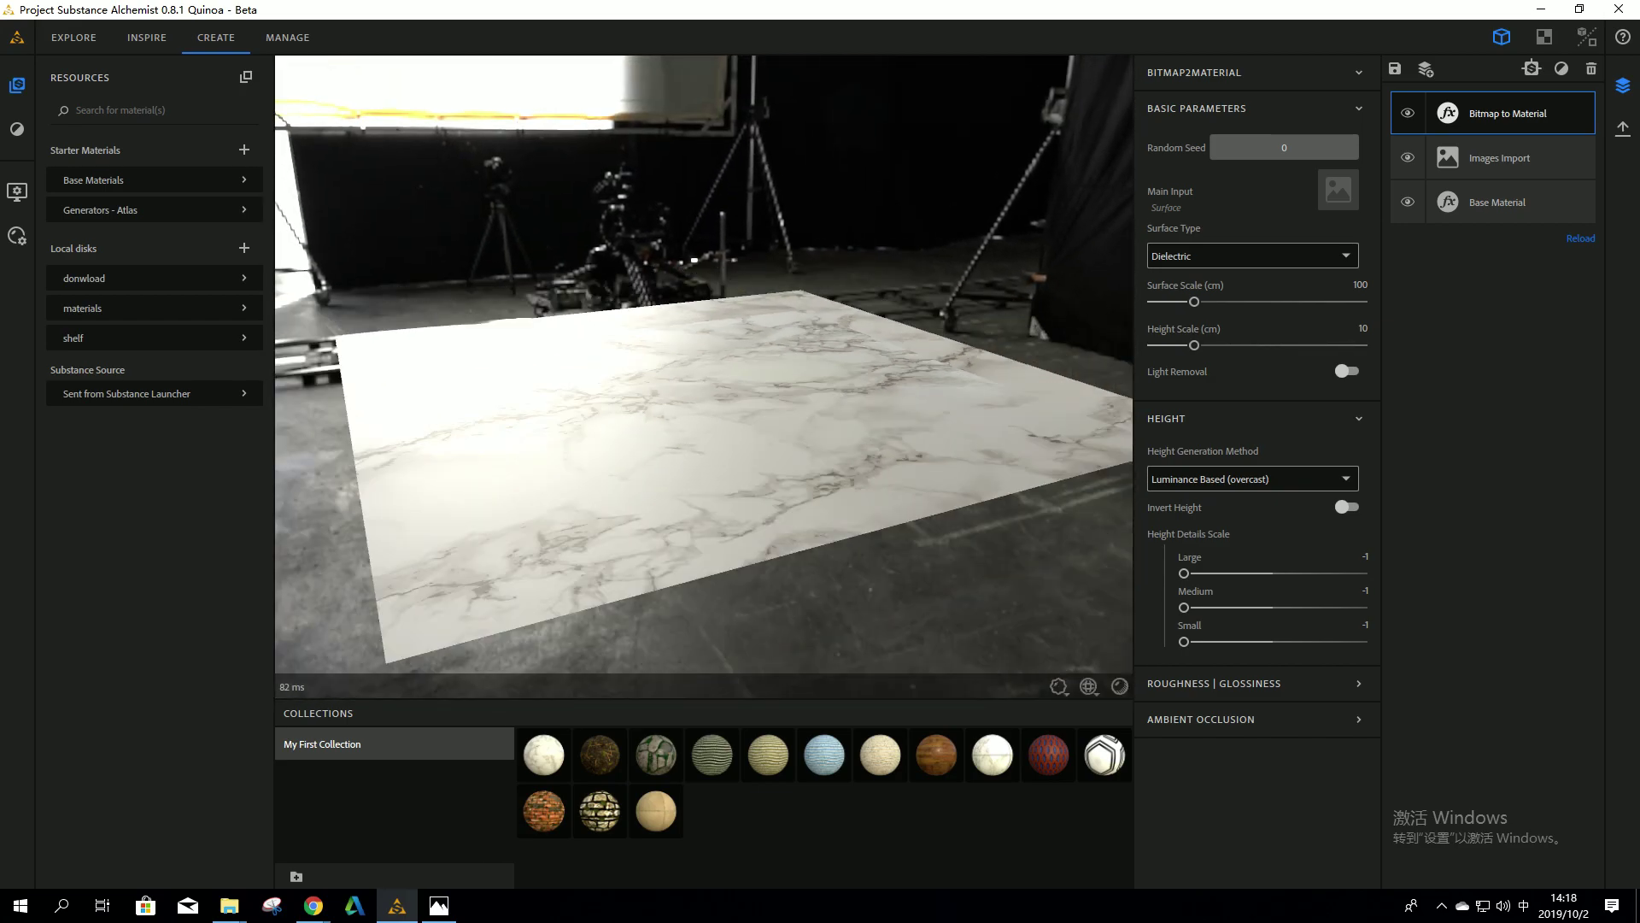
Set roughness Base Value to 0, trying Variations at 0.12 and 0.63 before returning to 0.50
click(1213, 683)
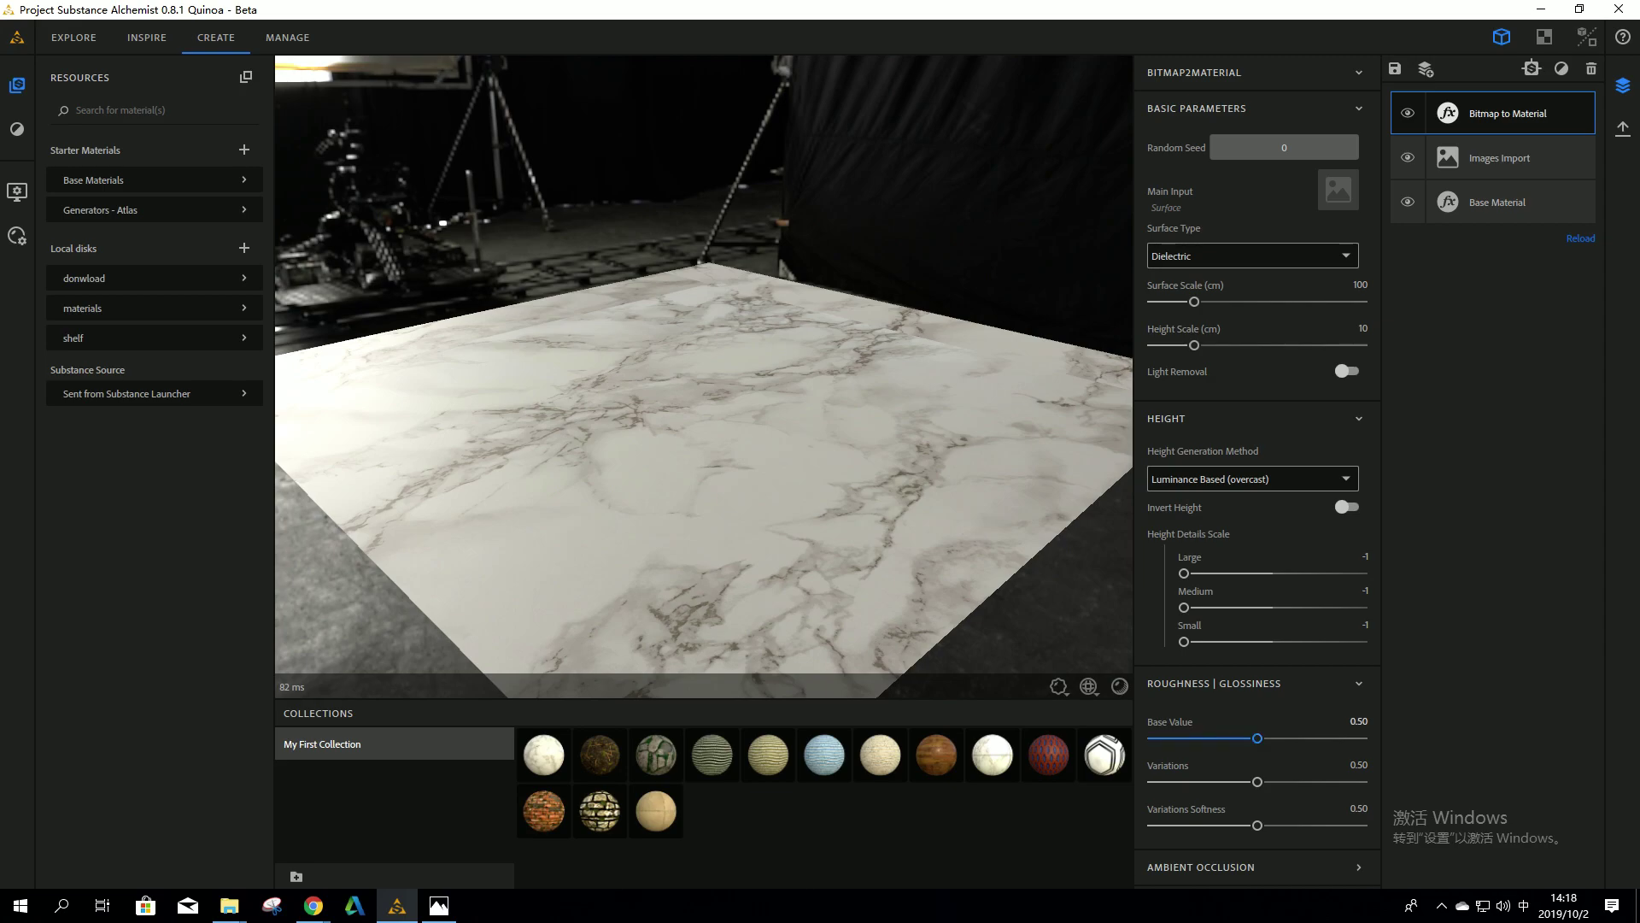
drag(1256, 738, 1152, 738)
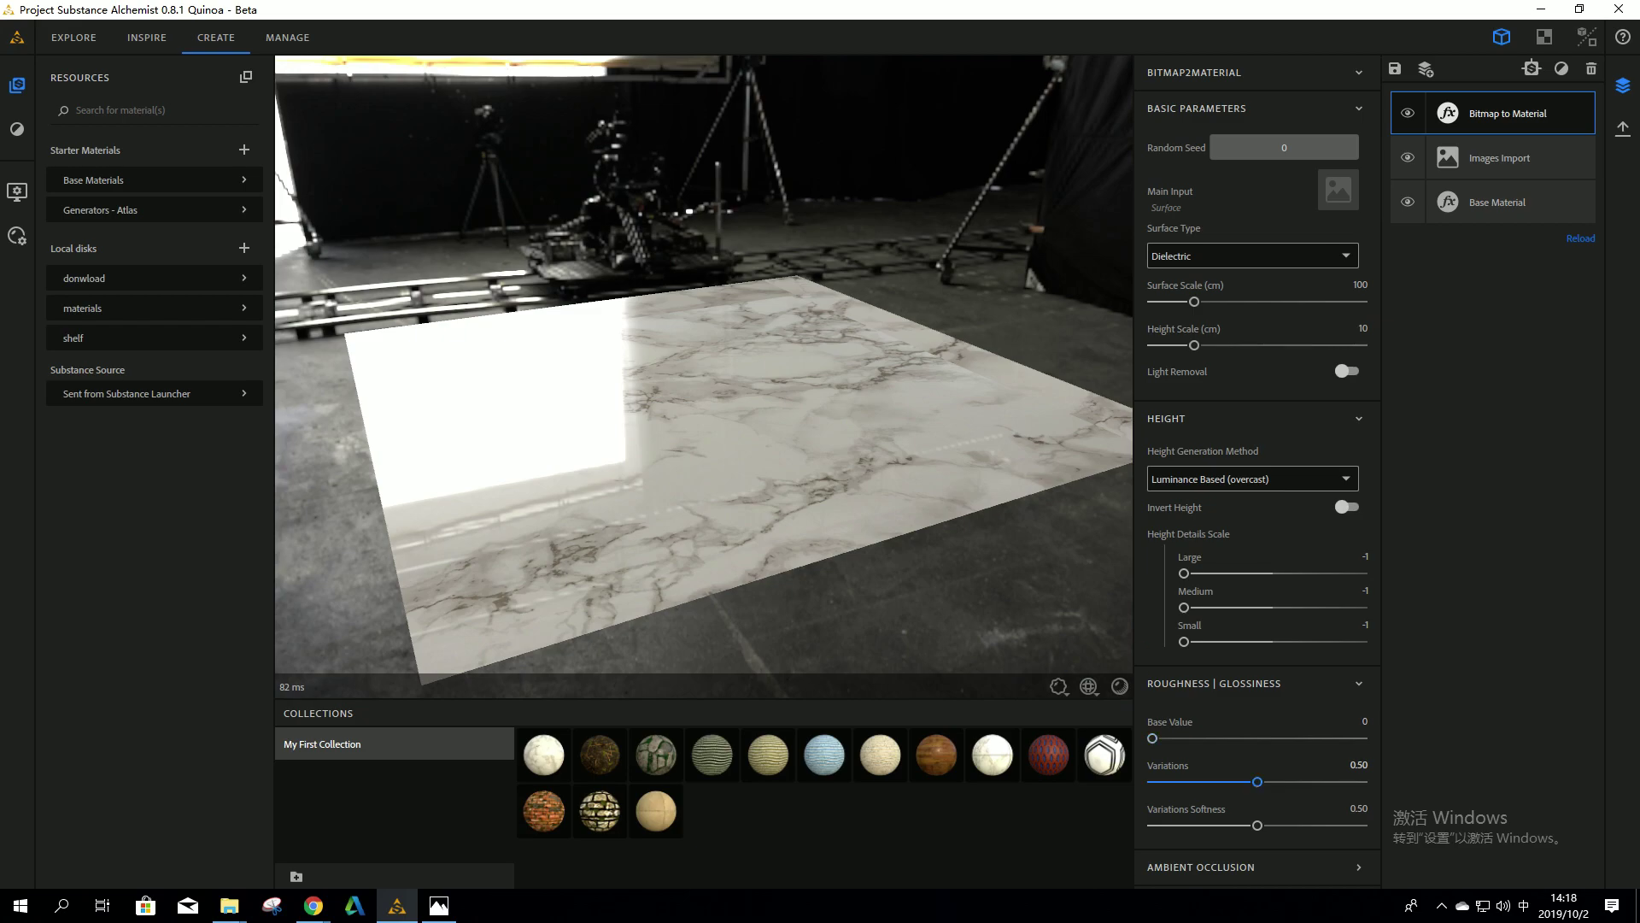
mouse_move(1256, 782)
mouse_down()
mouse_move(1158, 782)
mouse_move(1284, 782)
mouse_move(1257, 782)
mouse_up()
Leave Surface Type as Dielectric and bring up the Finish filter library
scroll(704, 367, down, 3)
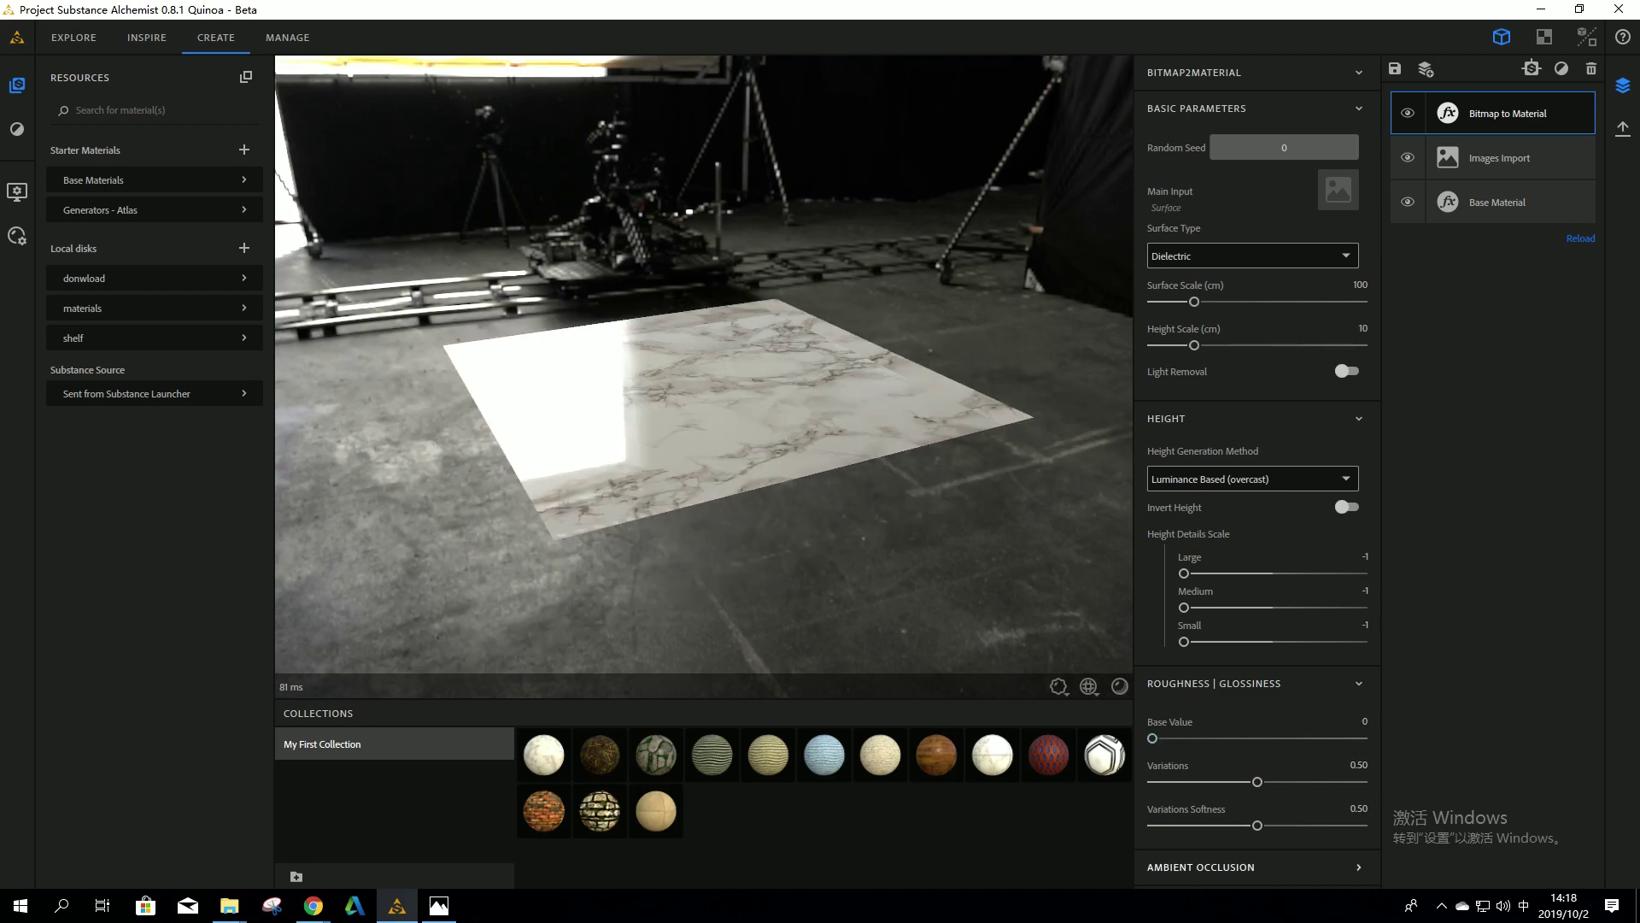
scroll(1255, 820, down, 2)
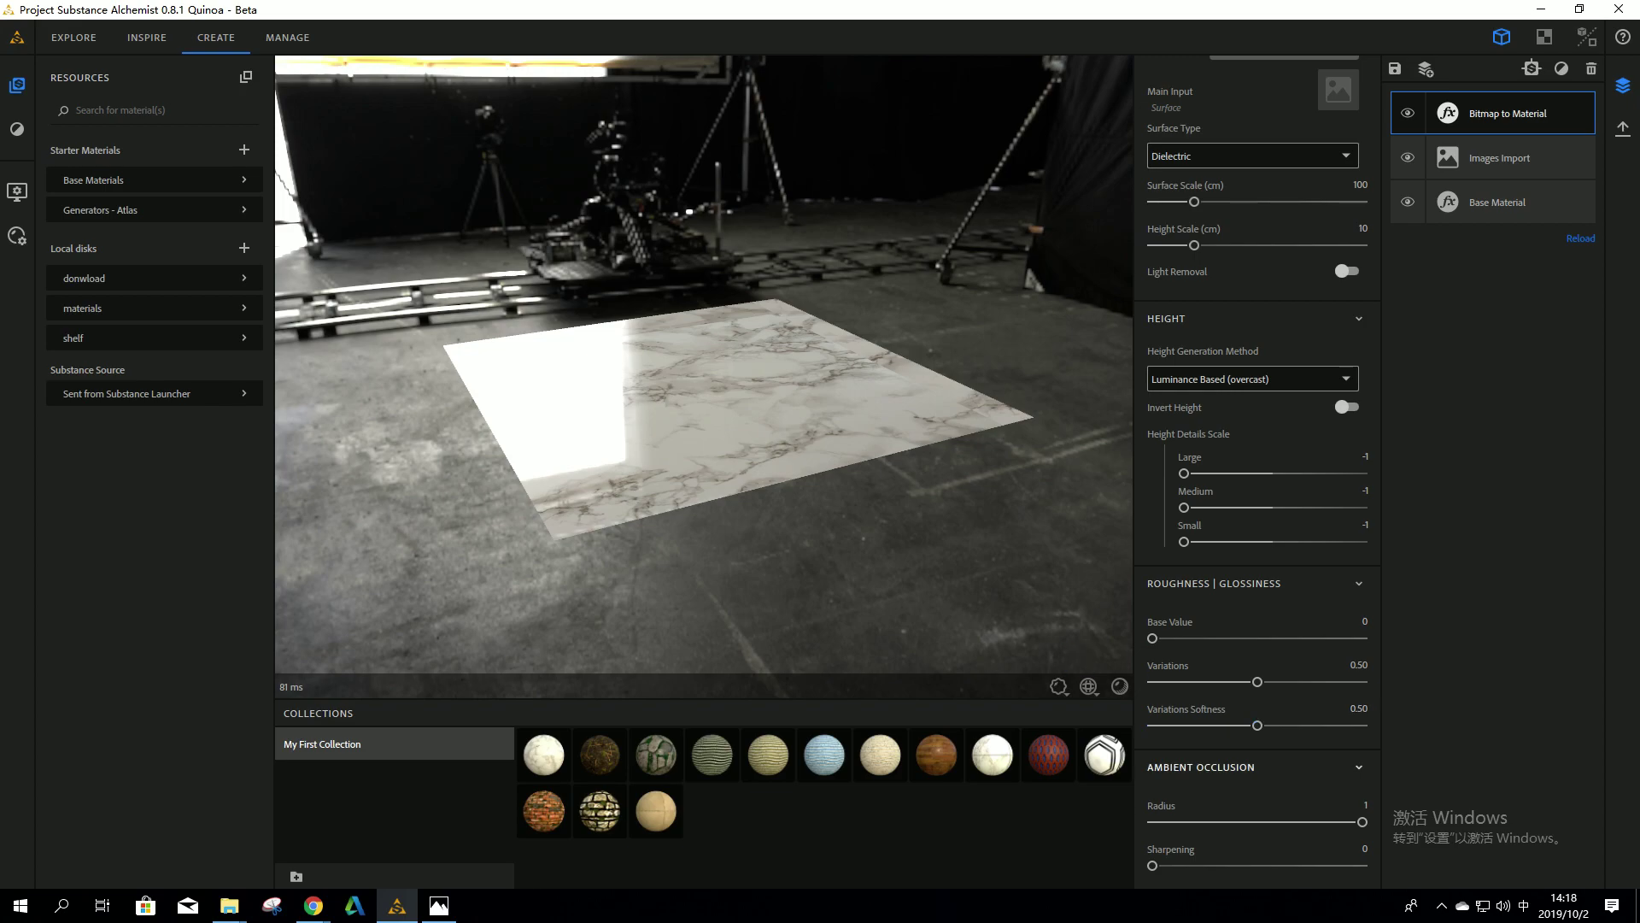
scroll(1256, 767, up, 2)
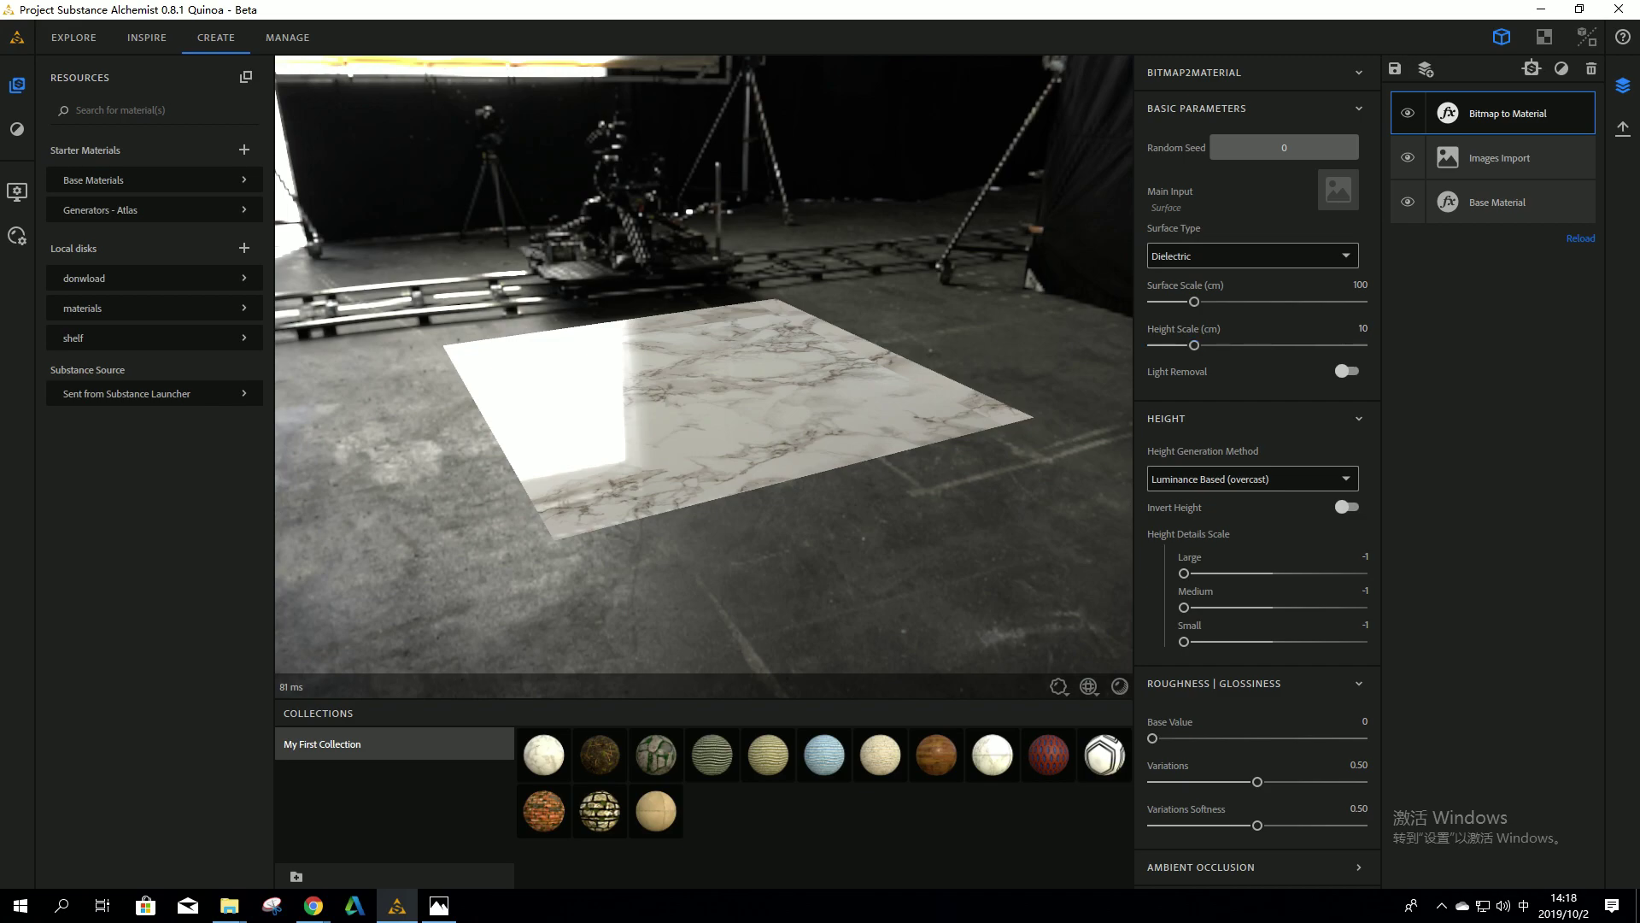
click(1252, 255)
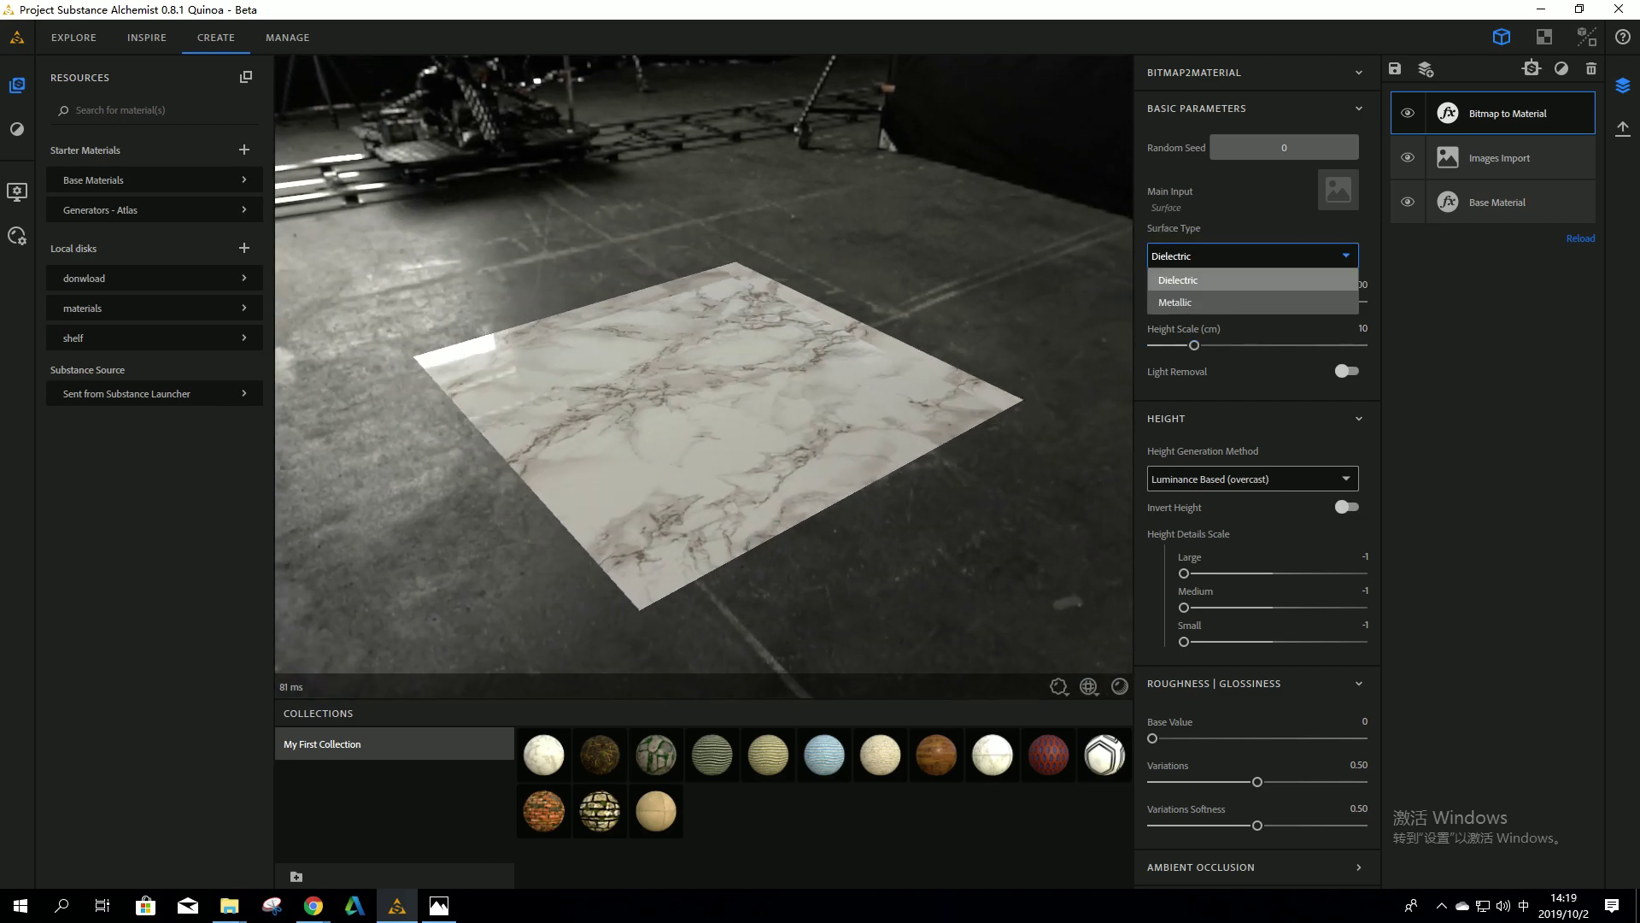
key(Escape)
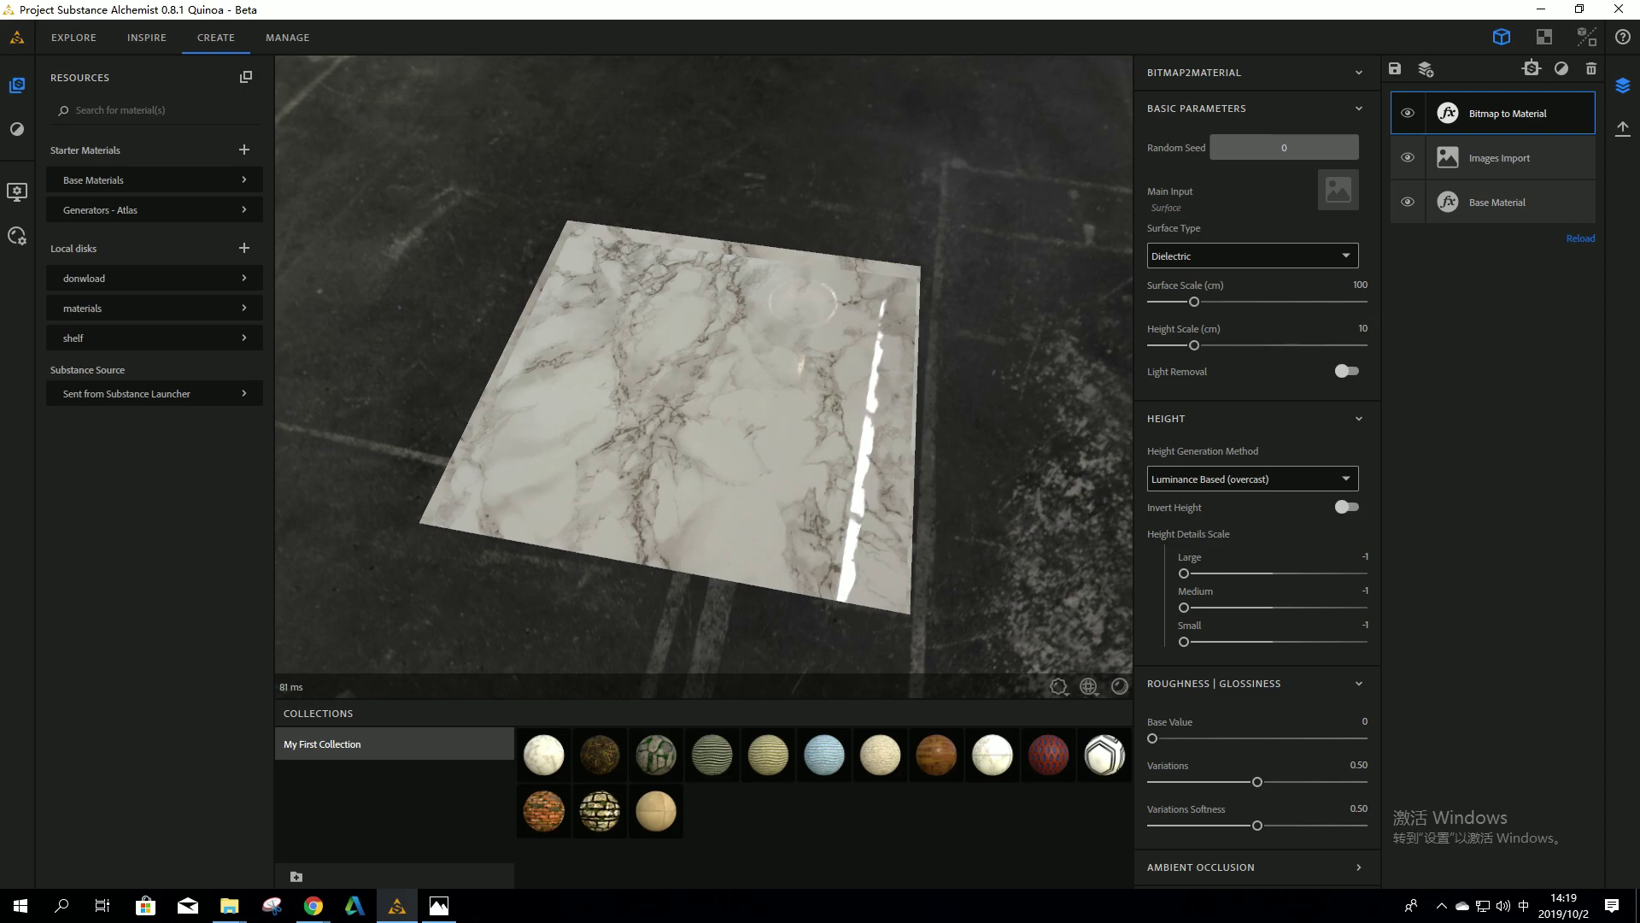
click(18, 129)
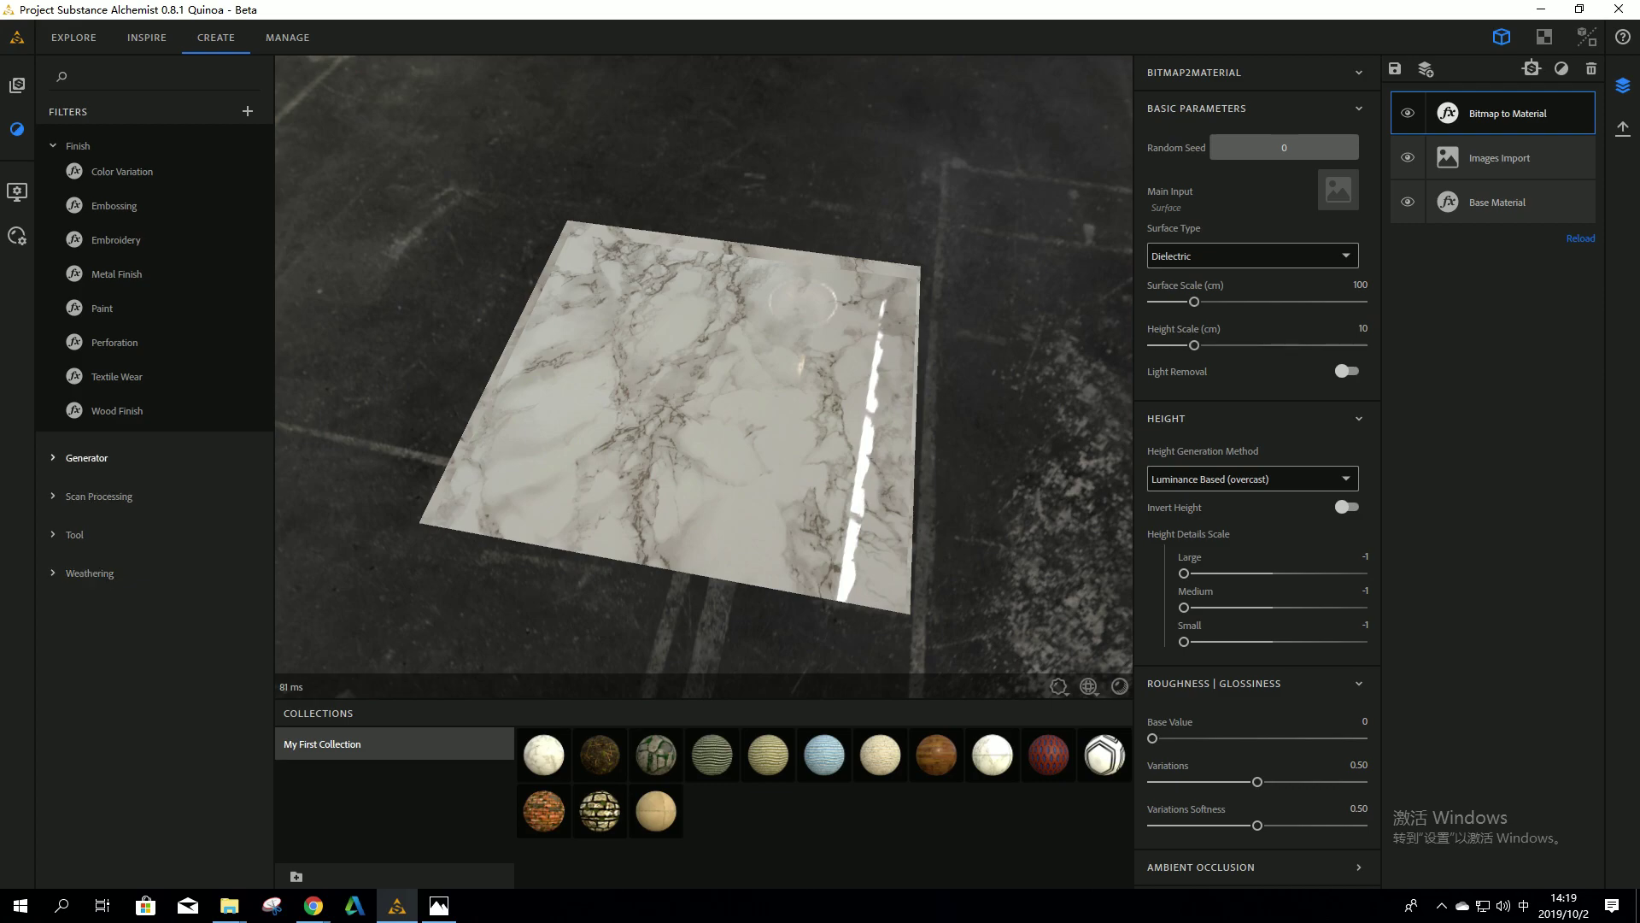
Add a Brickwall Pattern filter from the Generator category with Flat brick type
click(86, 457)
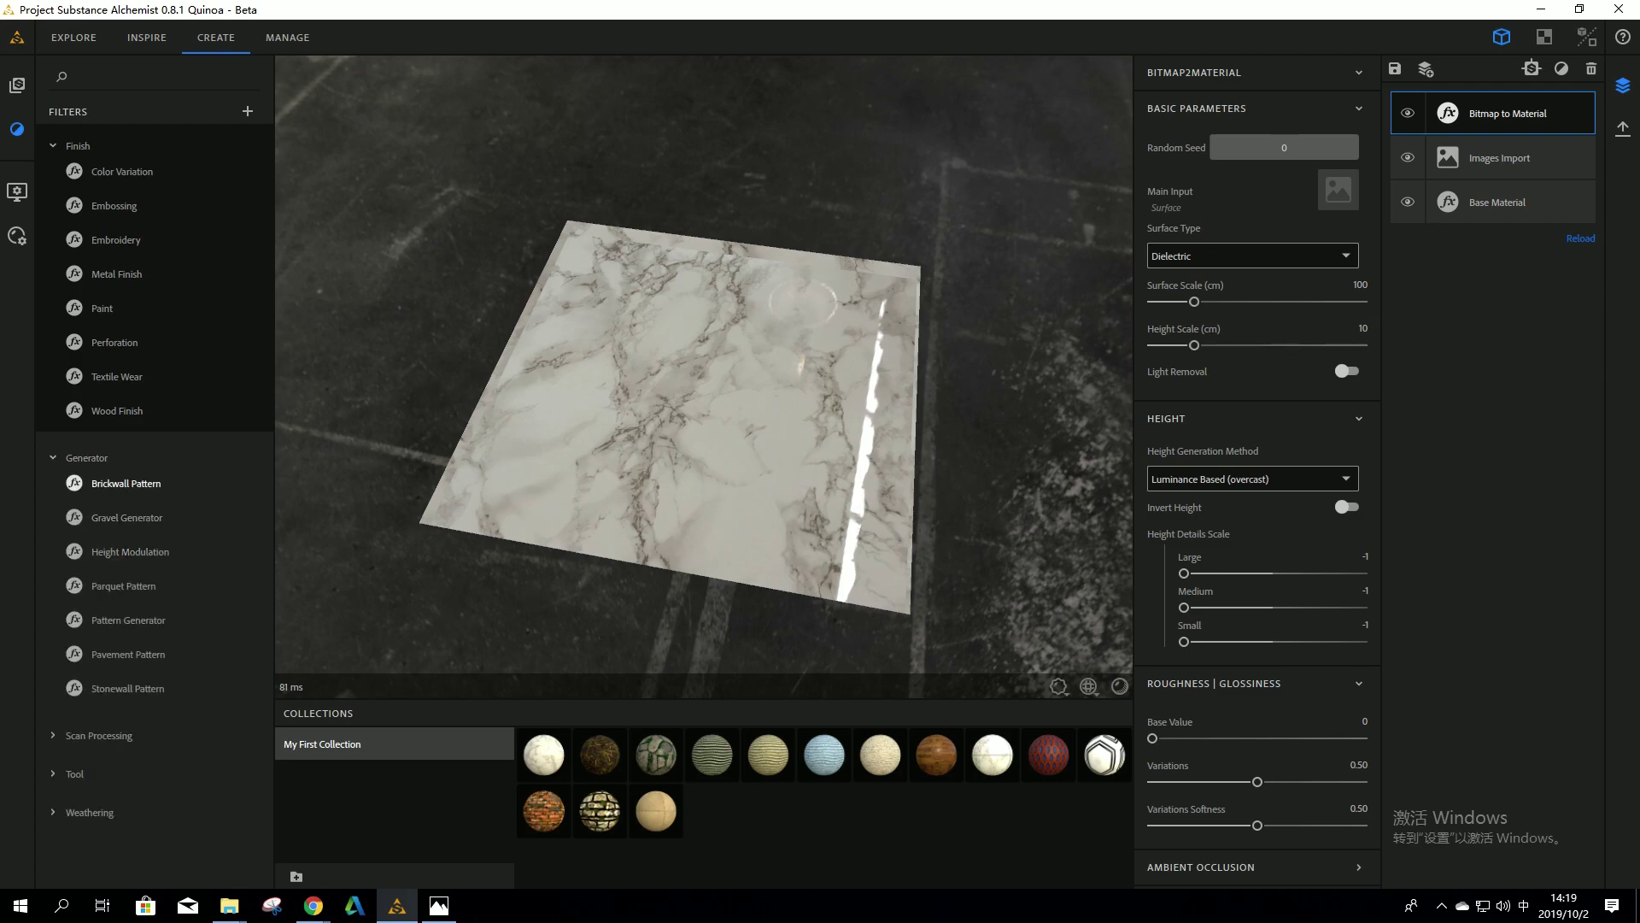
click(125, 482)
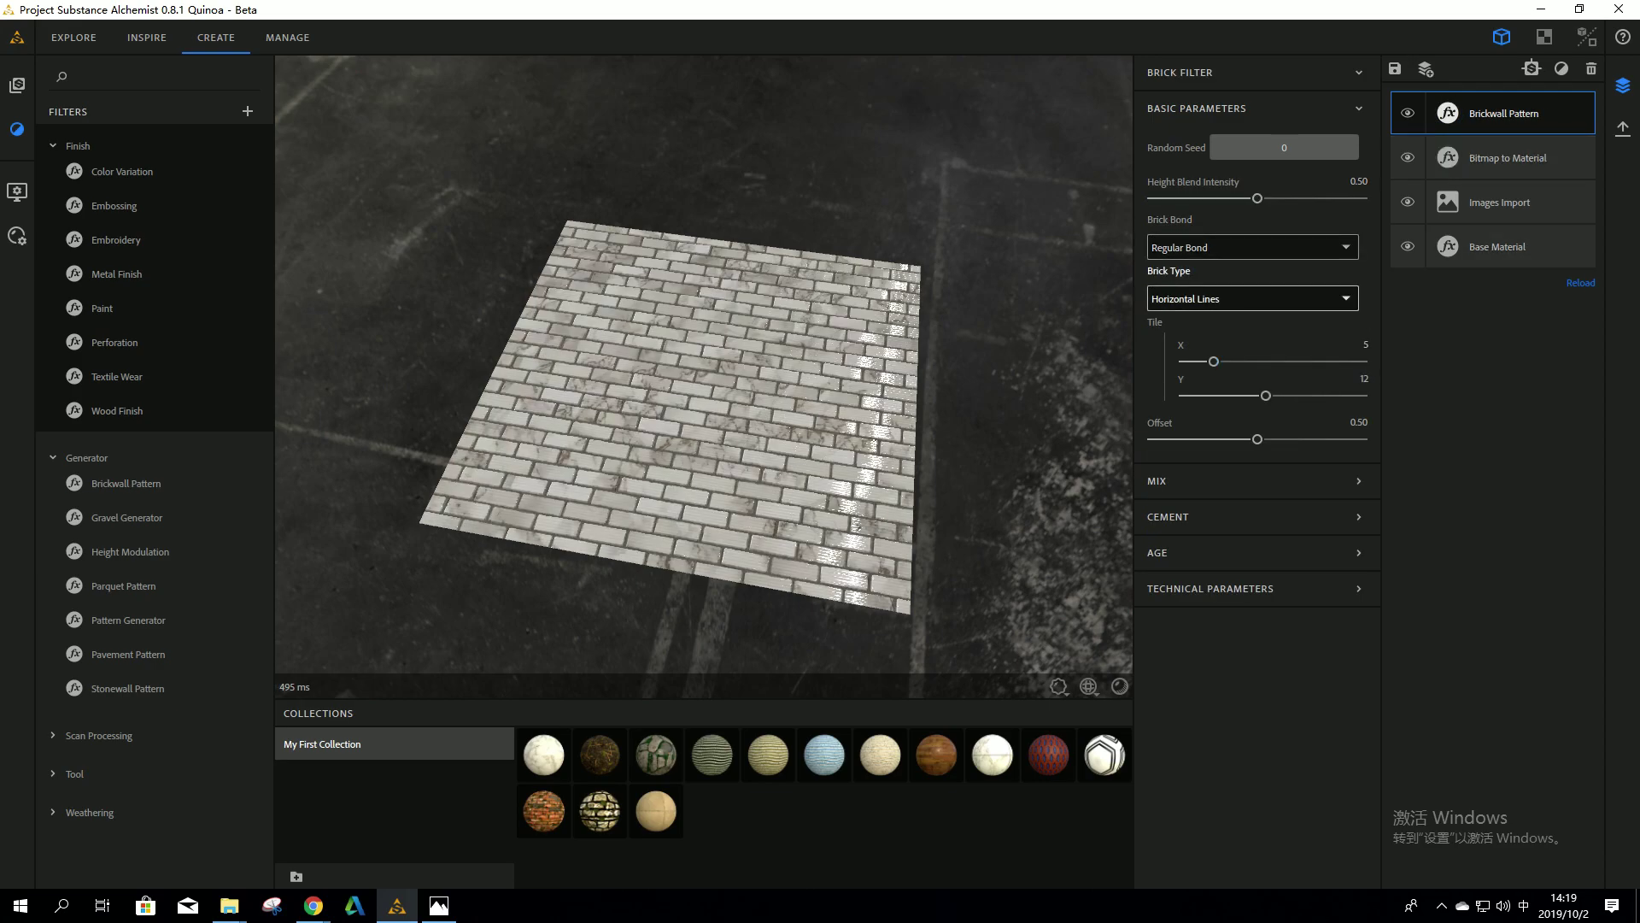
click(1247, 298)
scroll(1247, 389, up, 2)
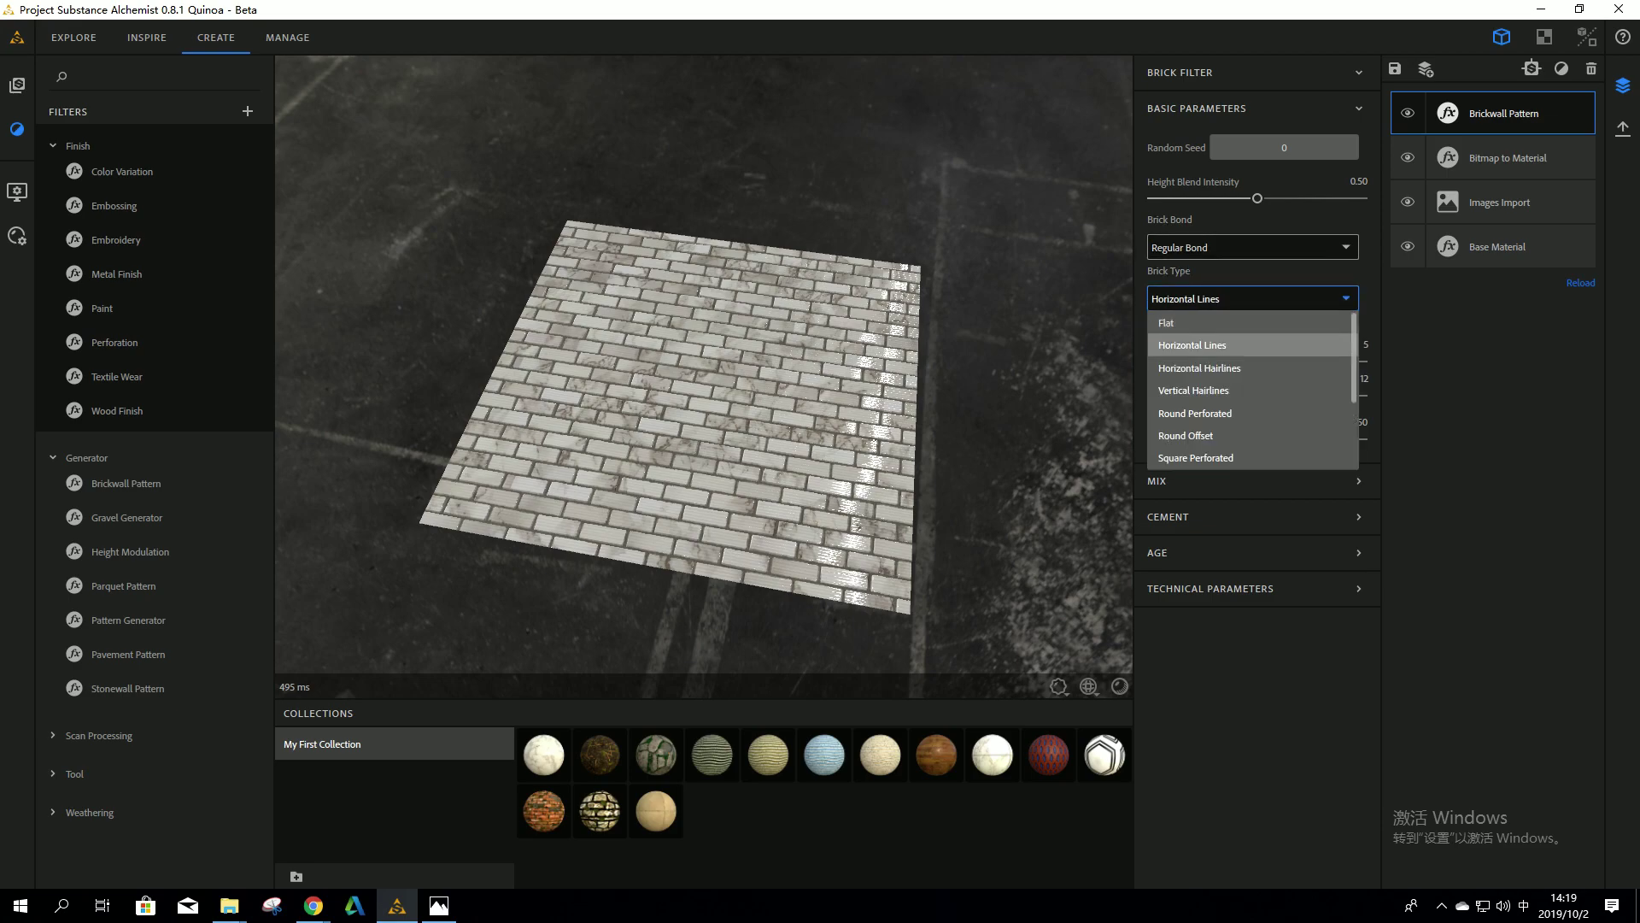
click(1196, 322)
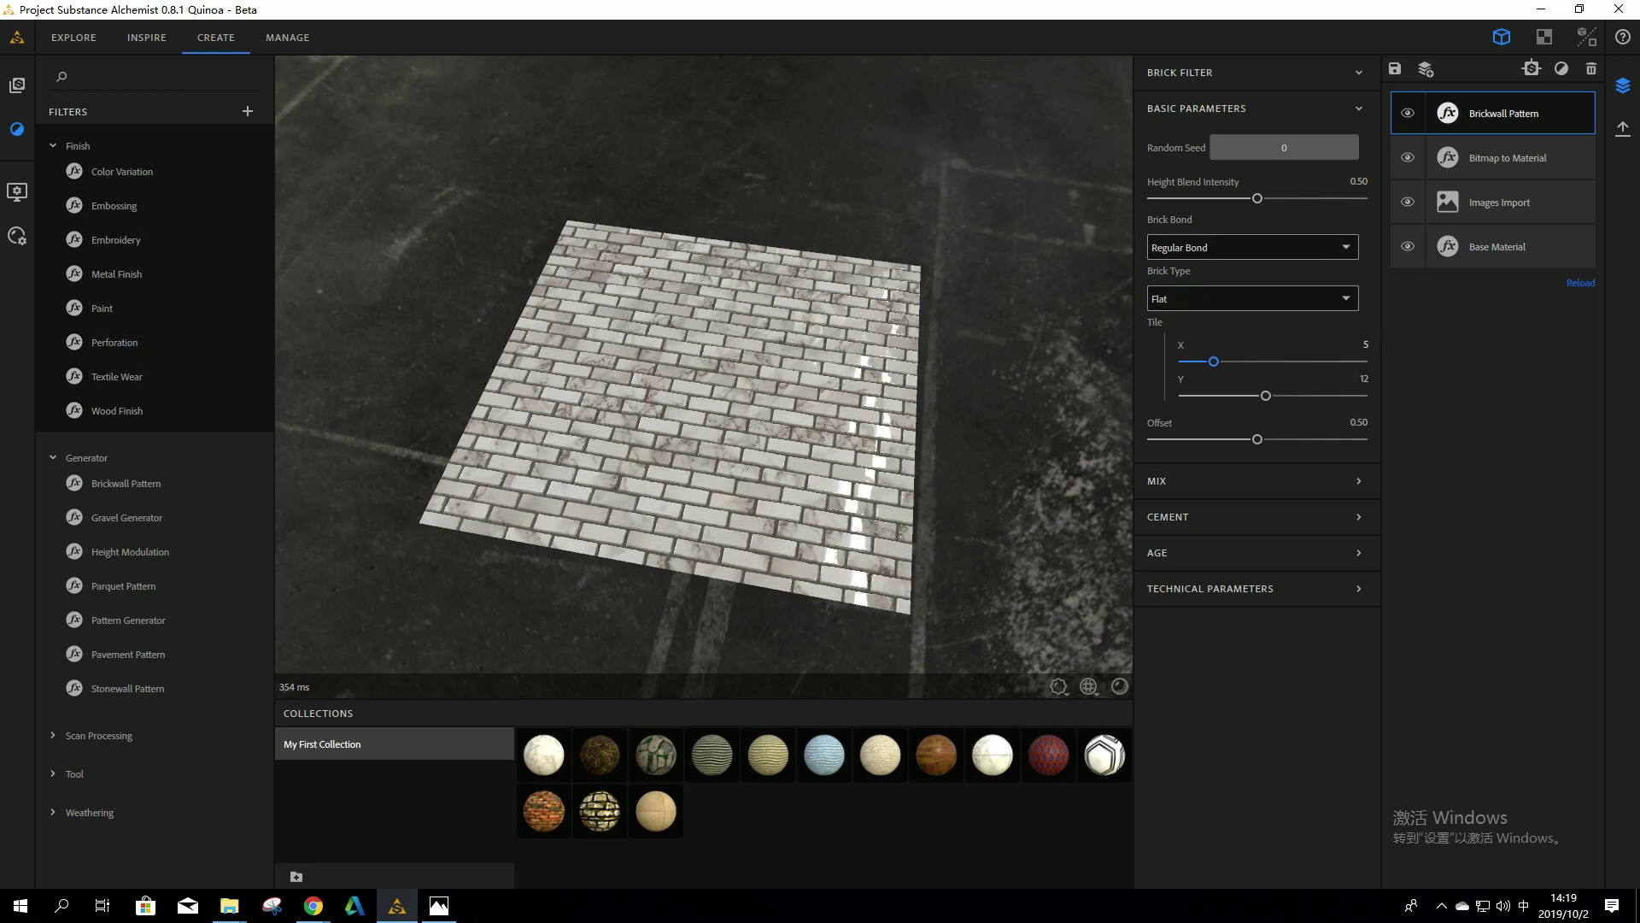
scroll(703, 376, up, 2)
scroll(703, 376, up, 3)
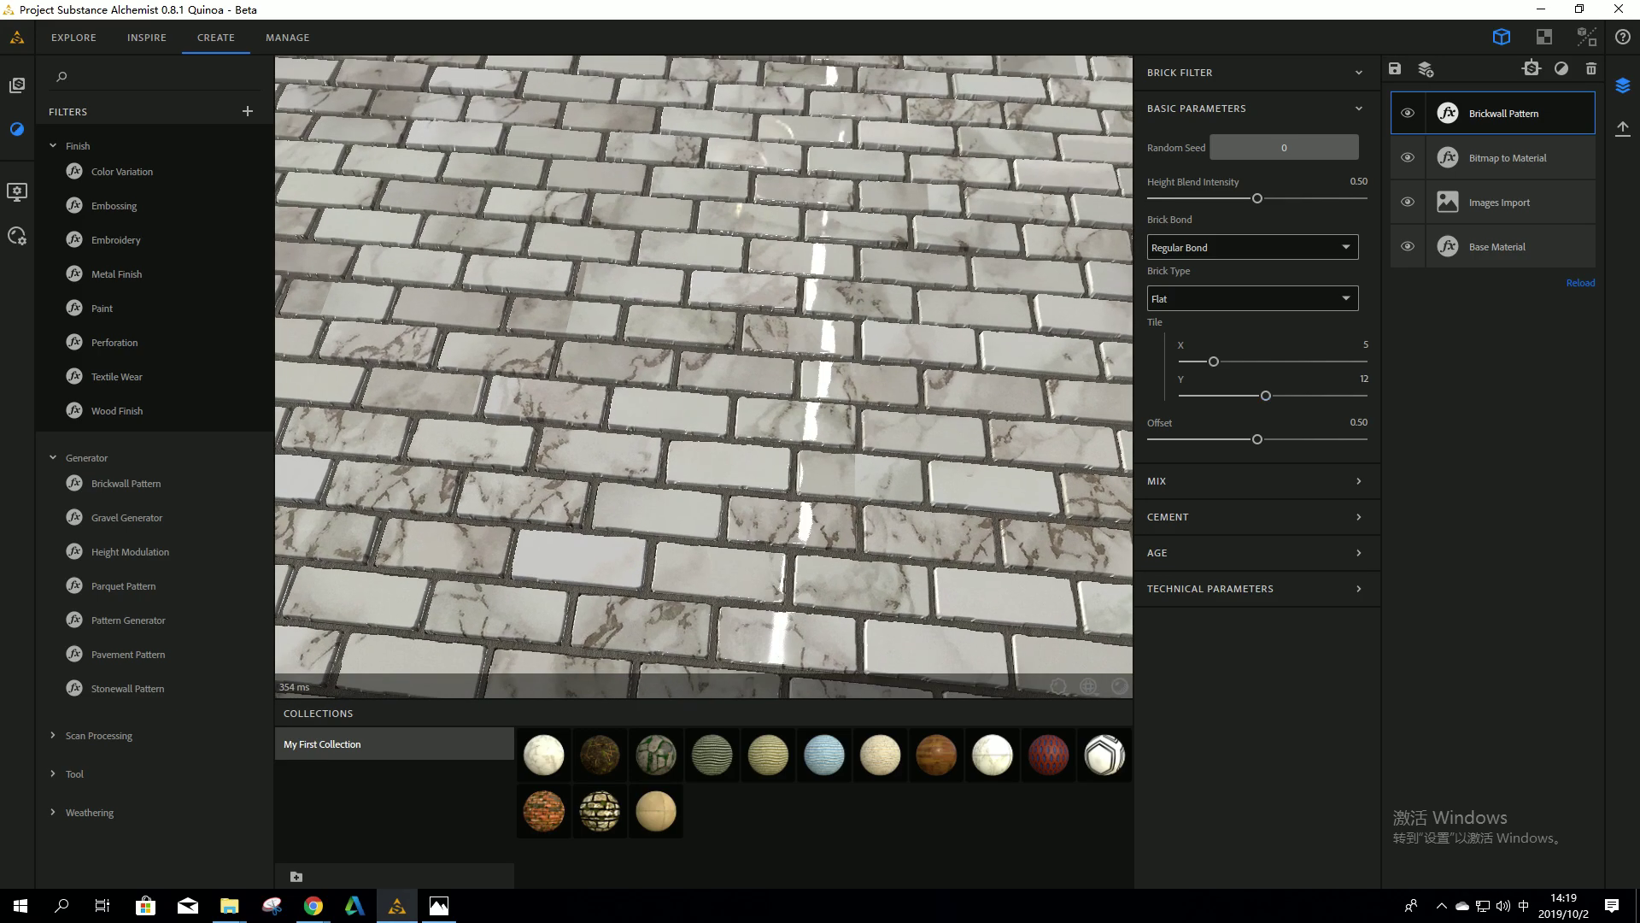
Set the brick pattern to Tile X 1, Tile Y 1 and Offset 0
click(1364, 345)
text(1)
key(Tab)
text(1)
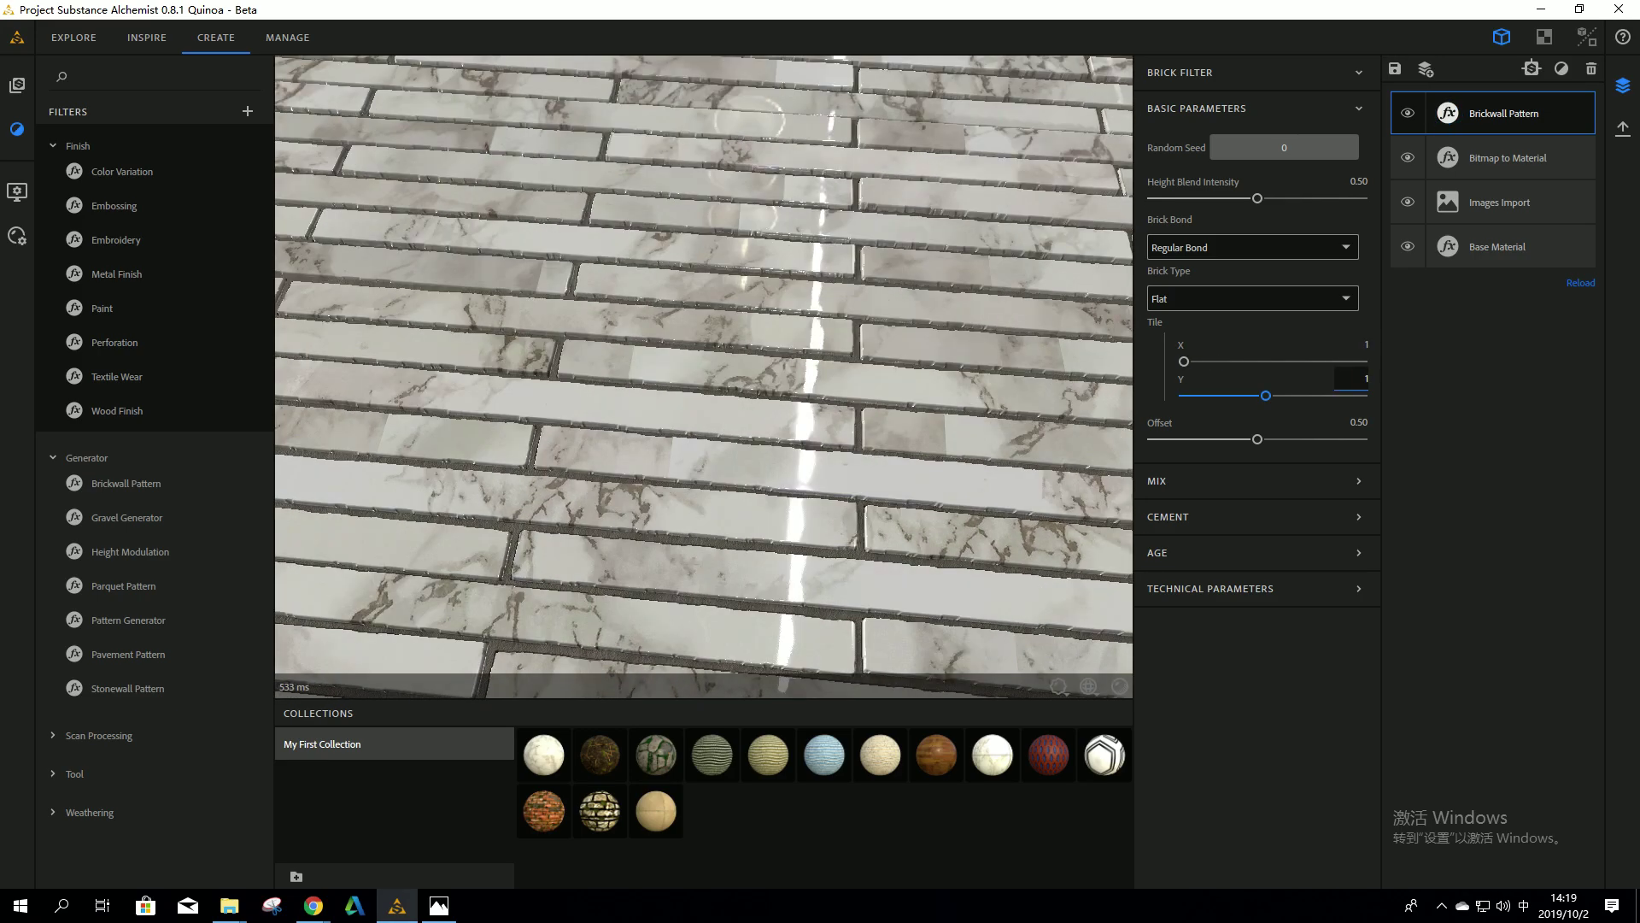
key(Return)
key(Tab)
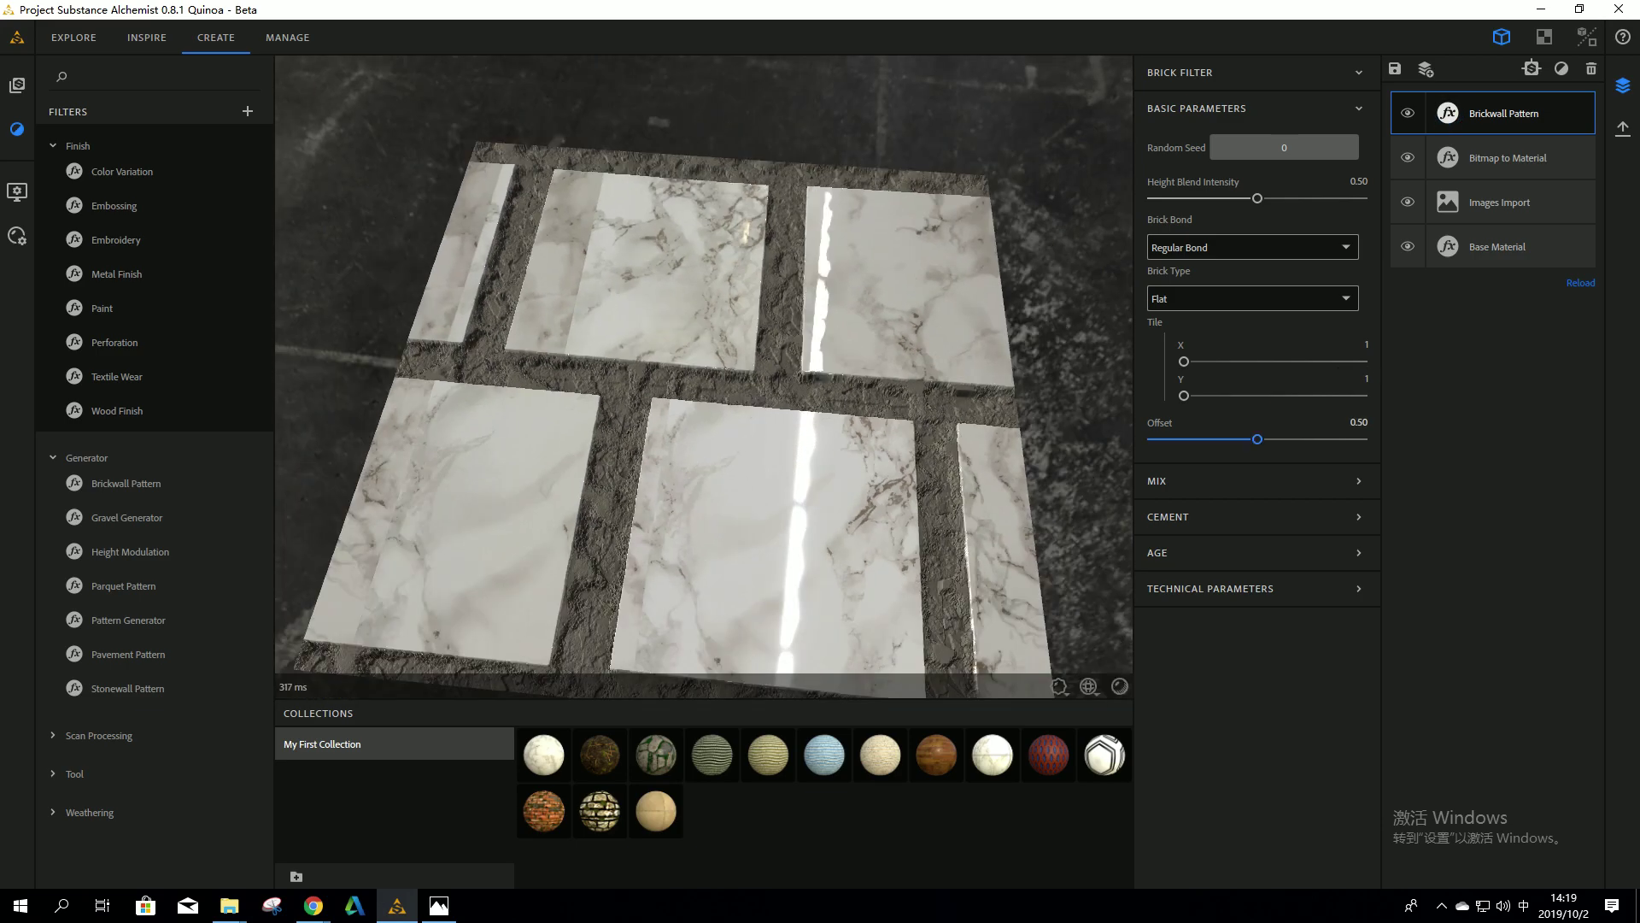
text(0)
key(Return)
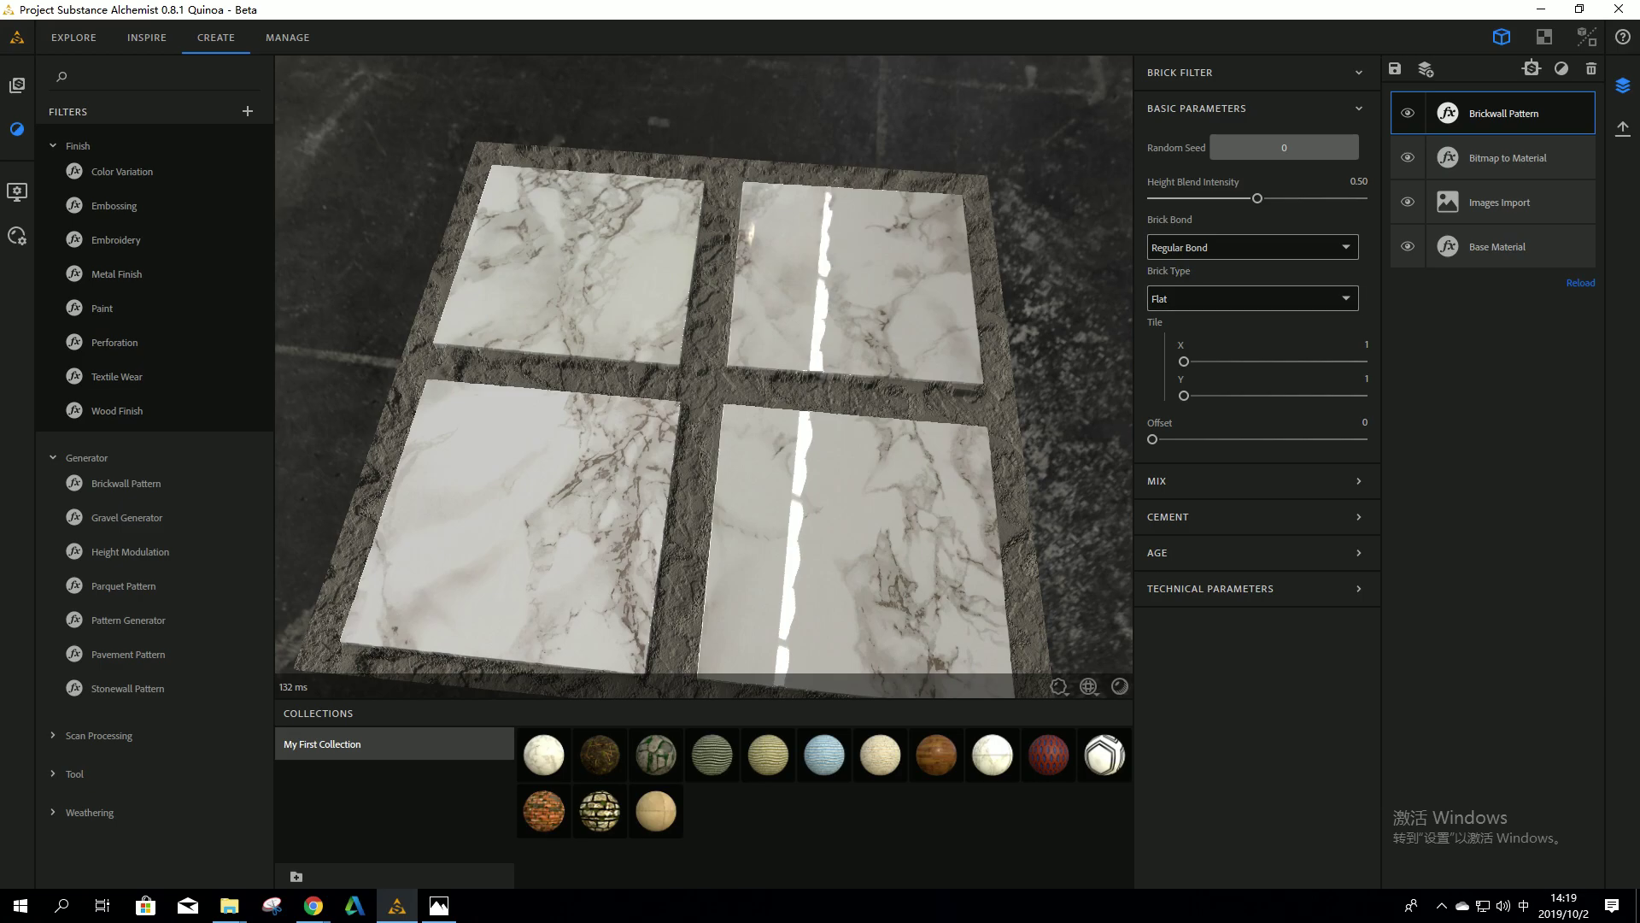
scroll(846, 282, up, 3)
scroll(872, 277, up, 2)
scroll(703, 376, down, 3)
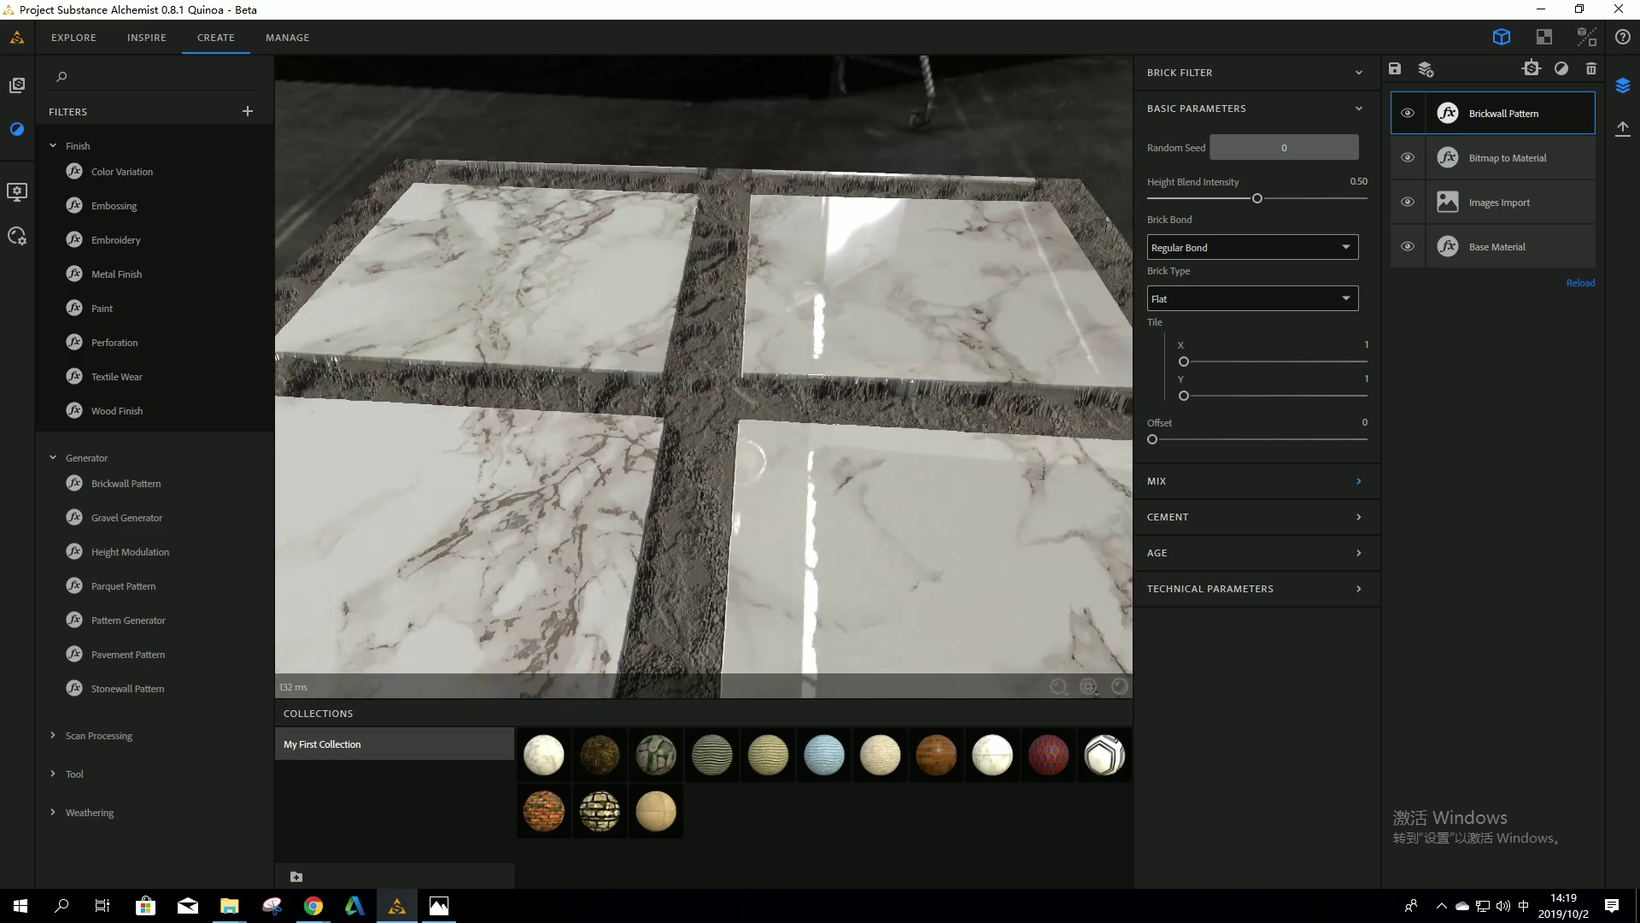
Change the Cement Color from greyish brown to light cream #ded3c2
click(1162, 481)
click(1162, 481)
click(1167, 517)
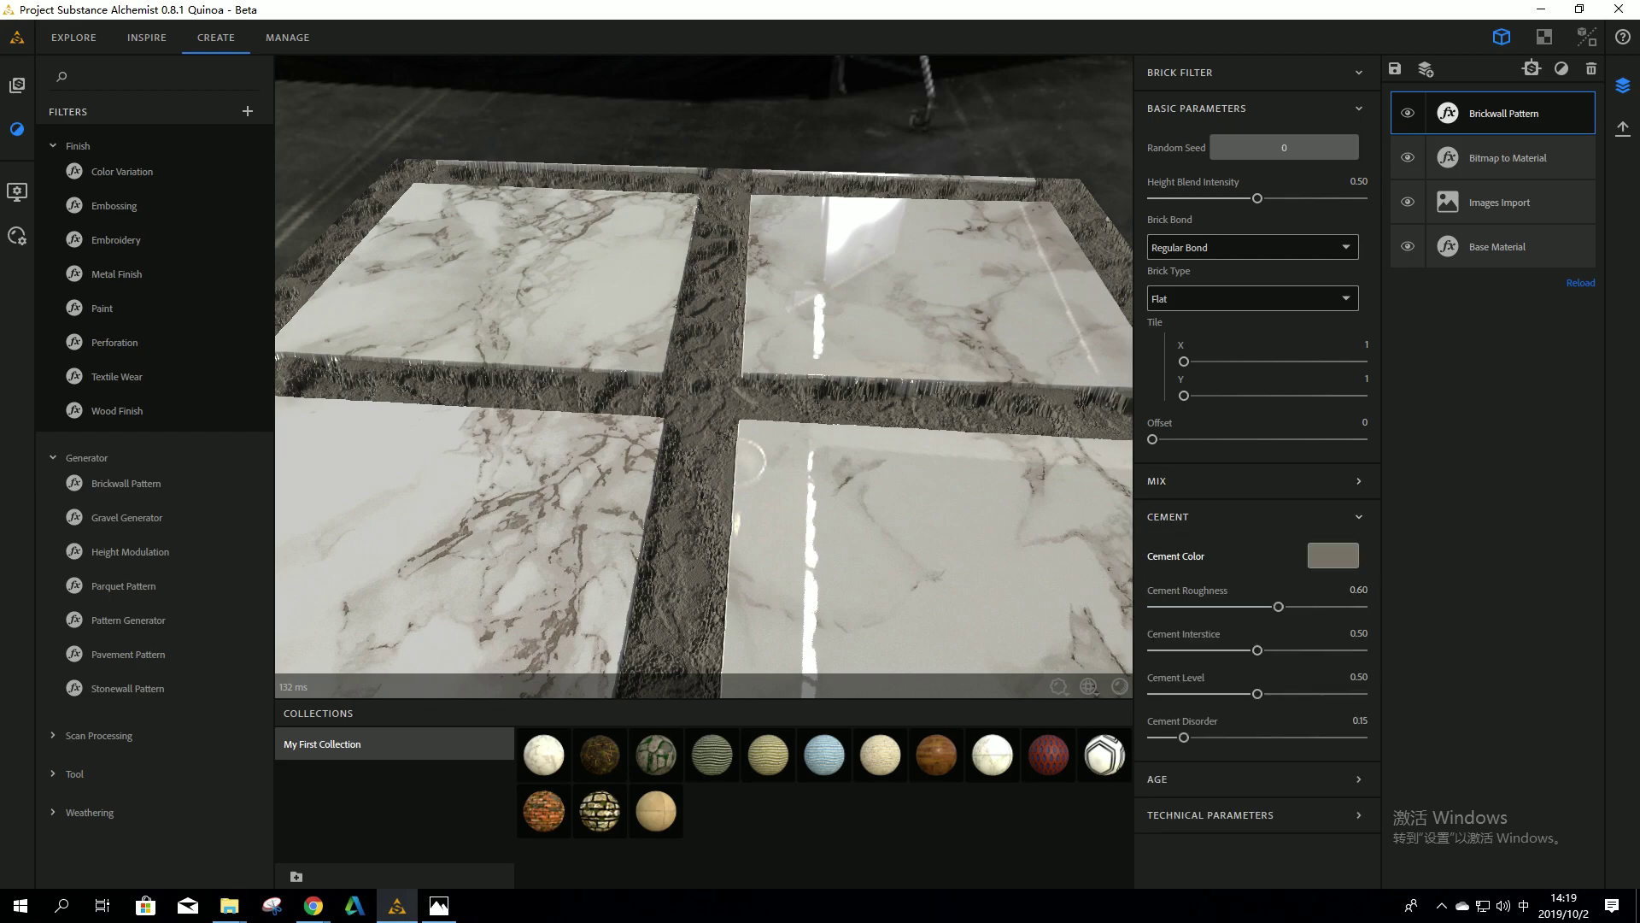
click(1333, 555)
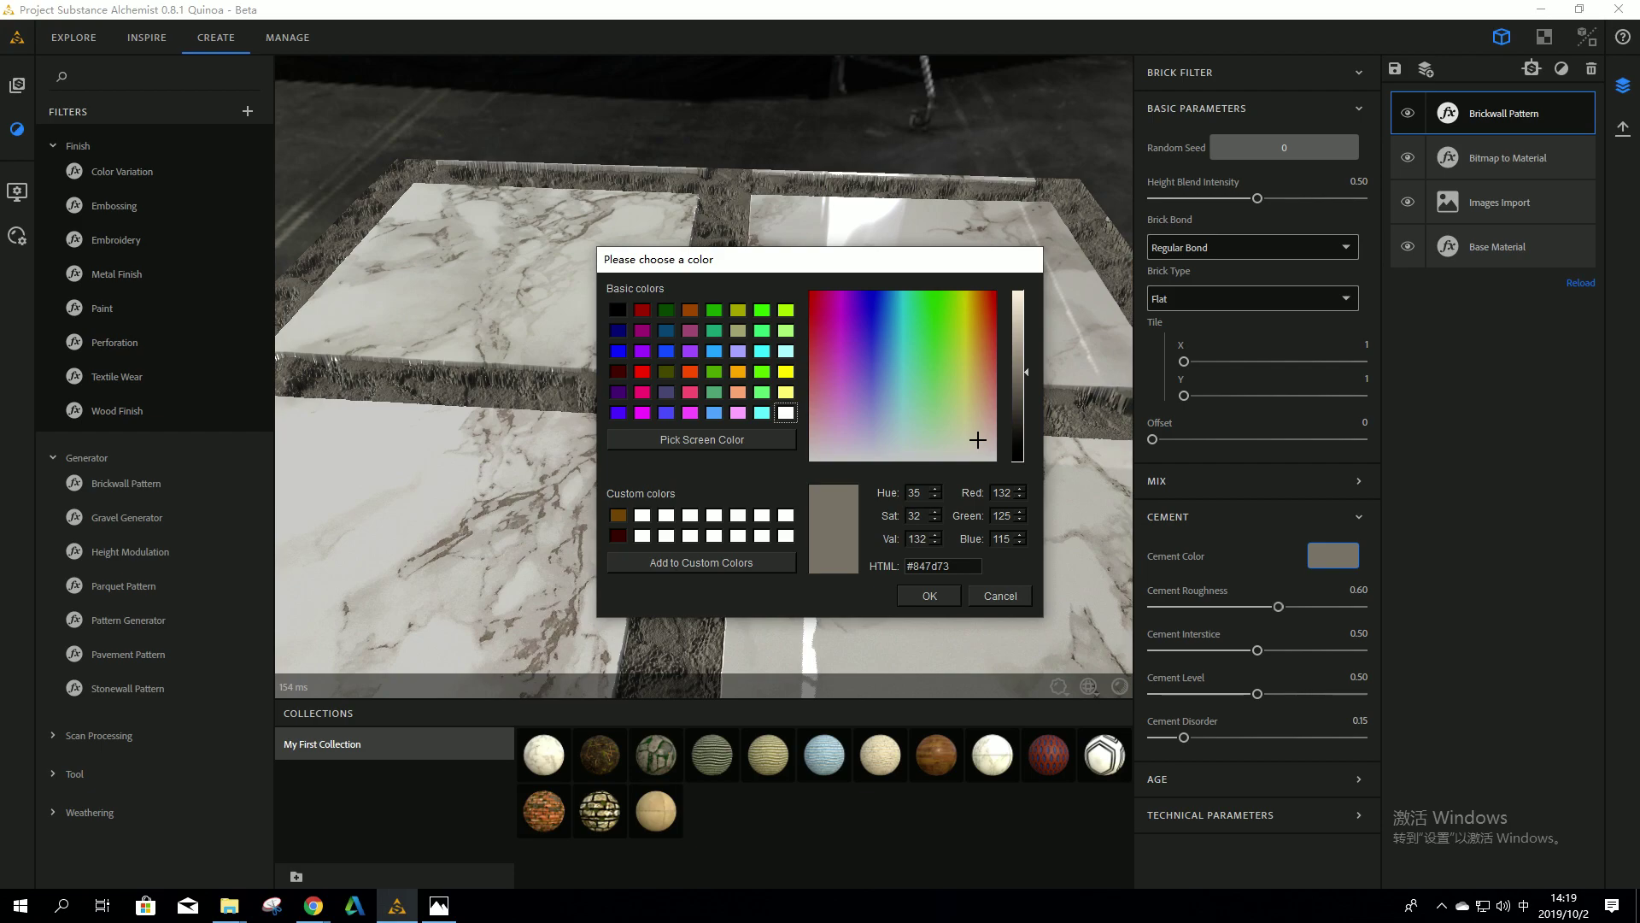
drag(1017, 372, 1018, 312)
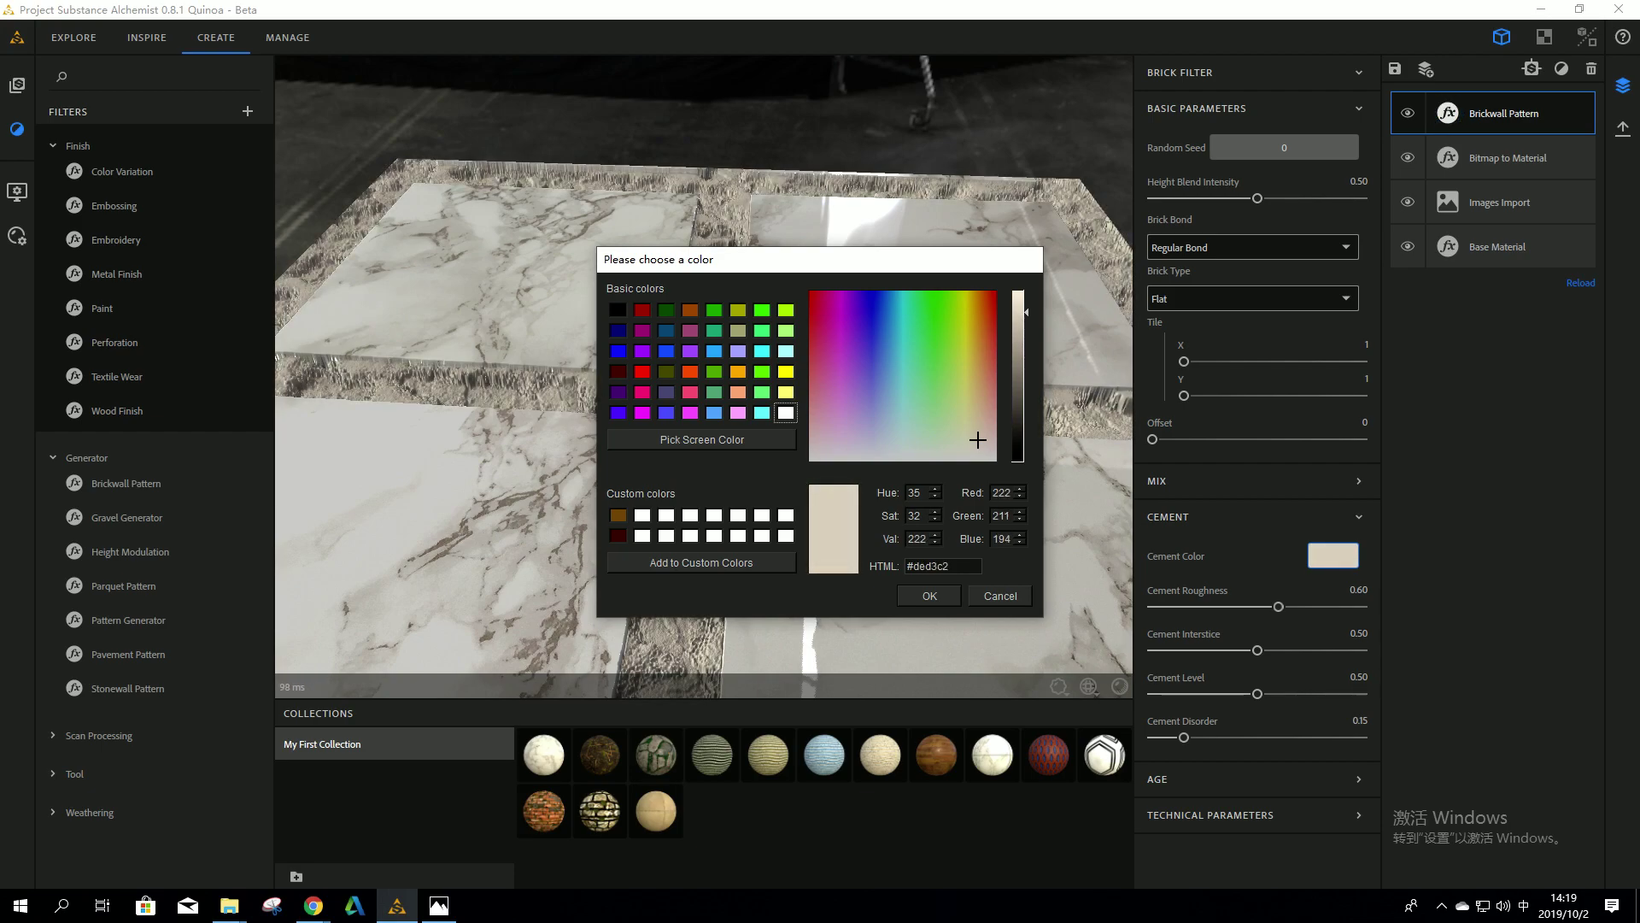
key(Return)
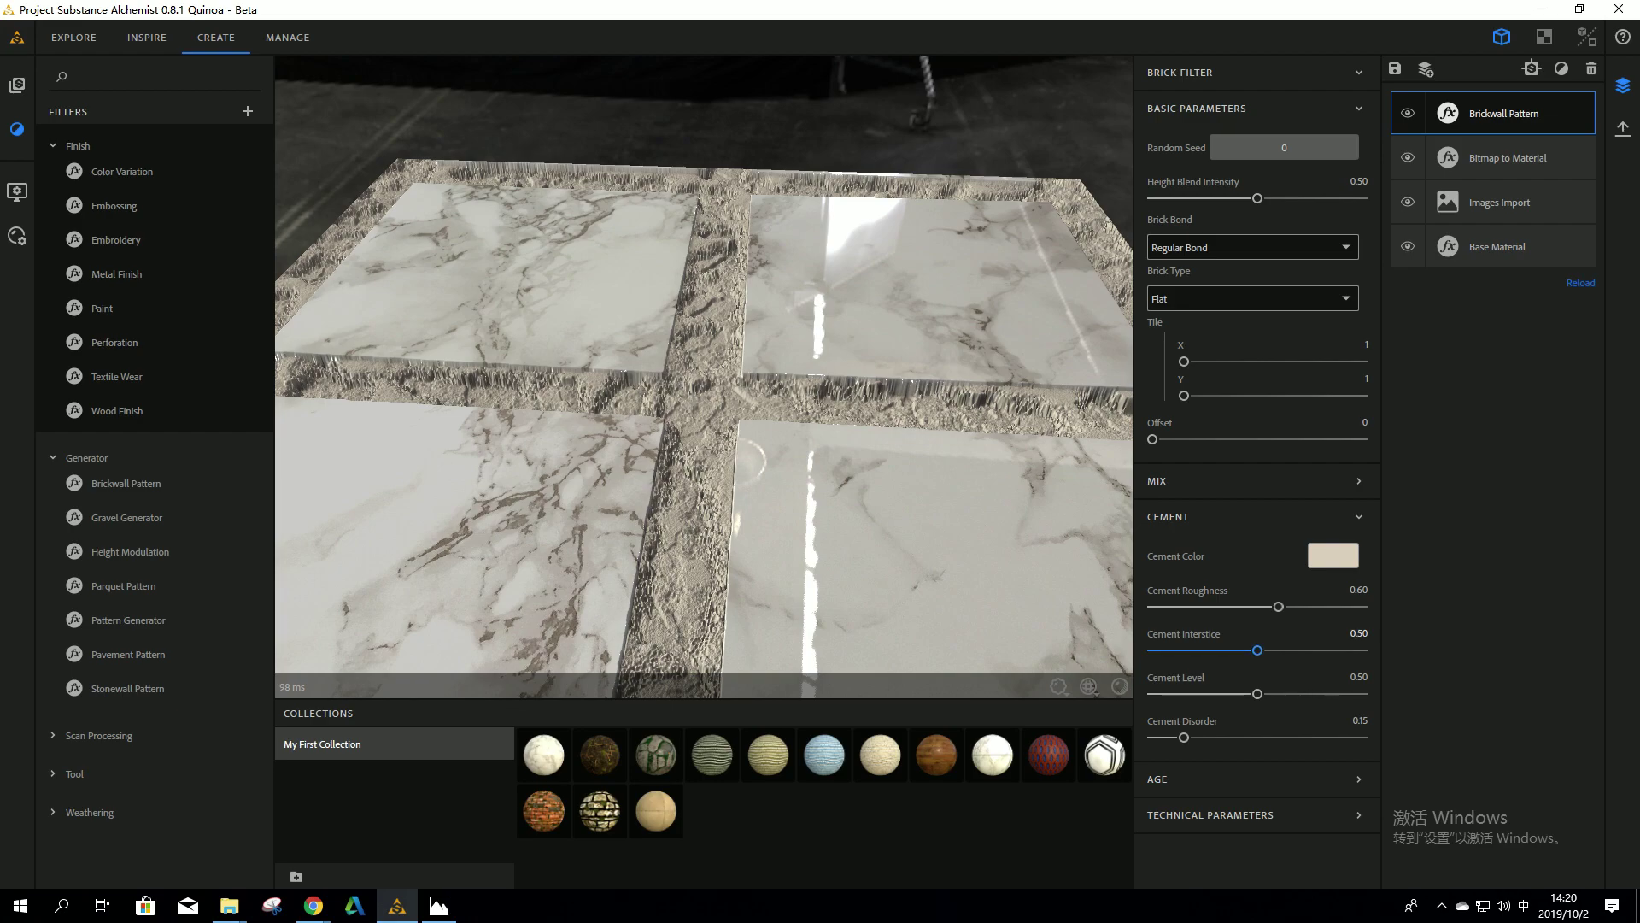
Drag Cement Interstice down to narrow the grout, orbiting to inspect the tiles
drag(1256, 651, 1160, 651)
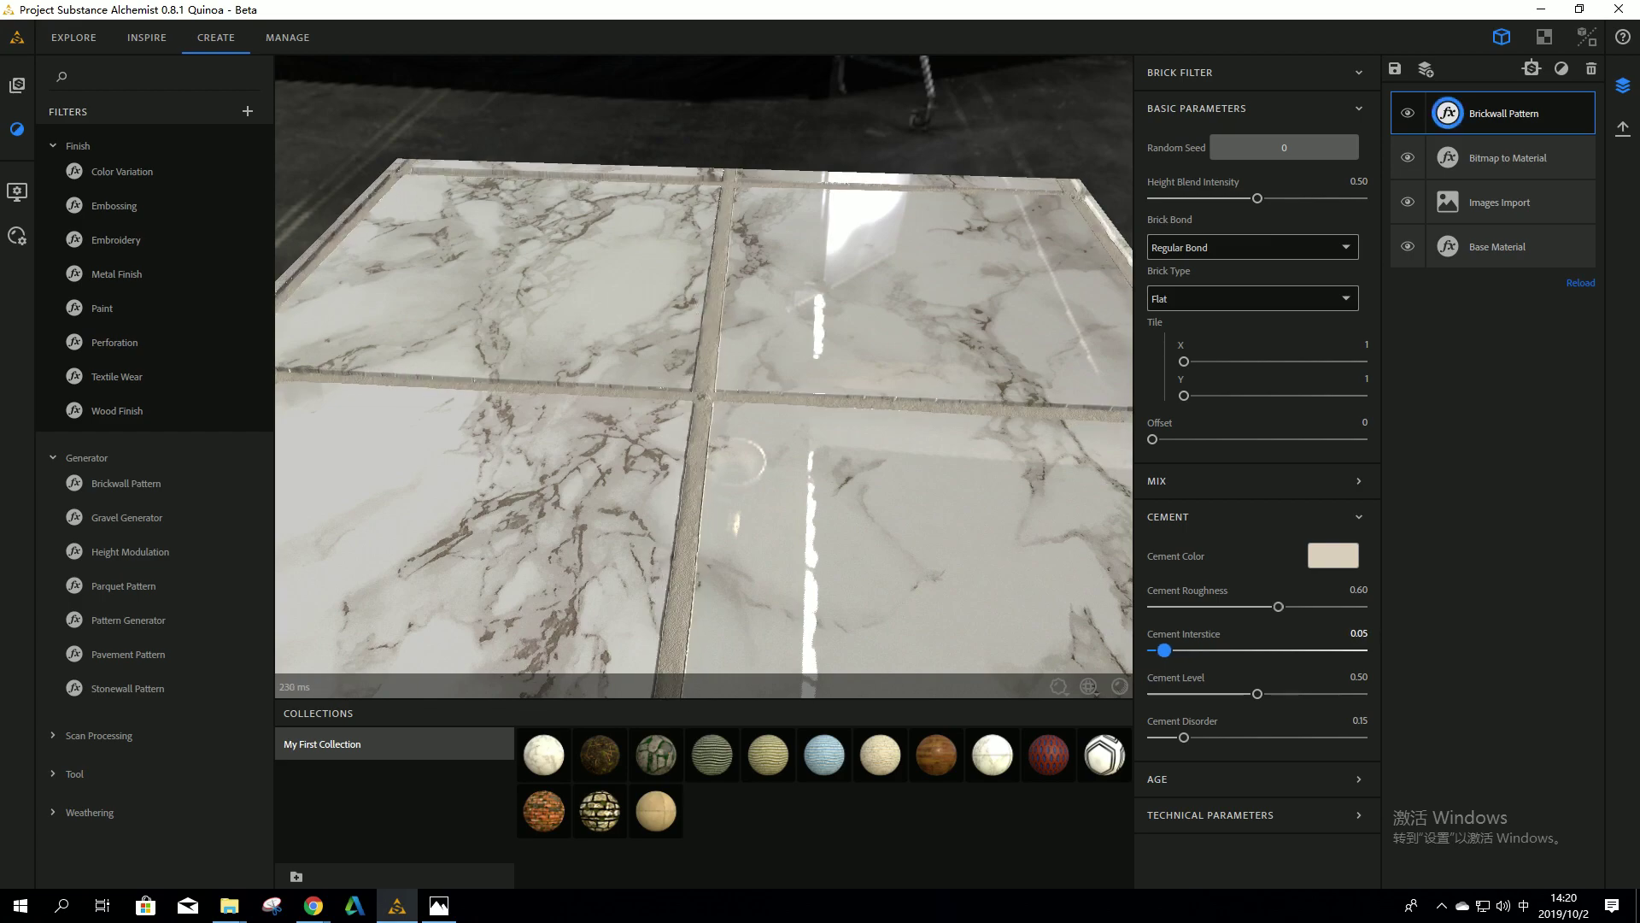
drag(1161, 650, 1152, 650)
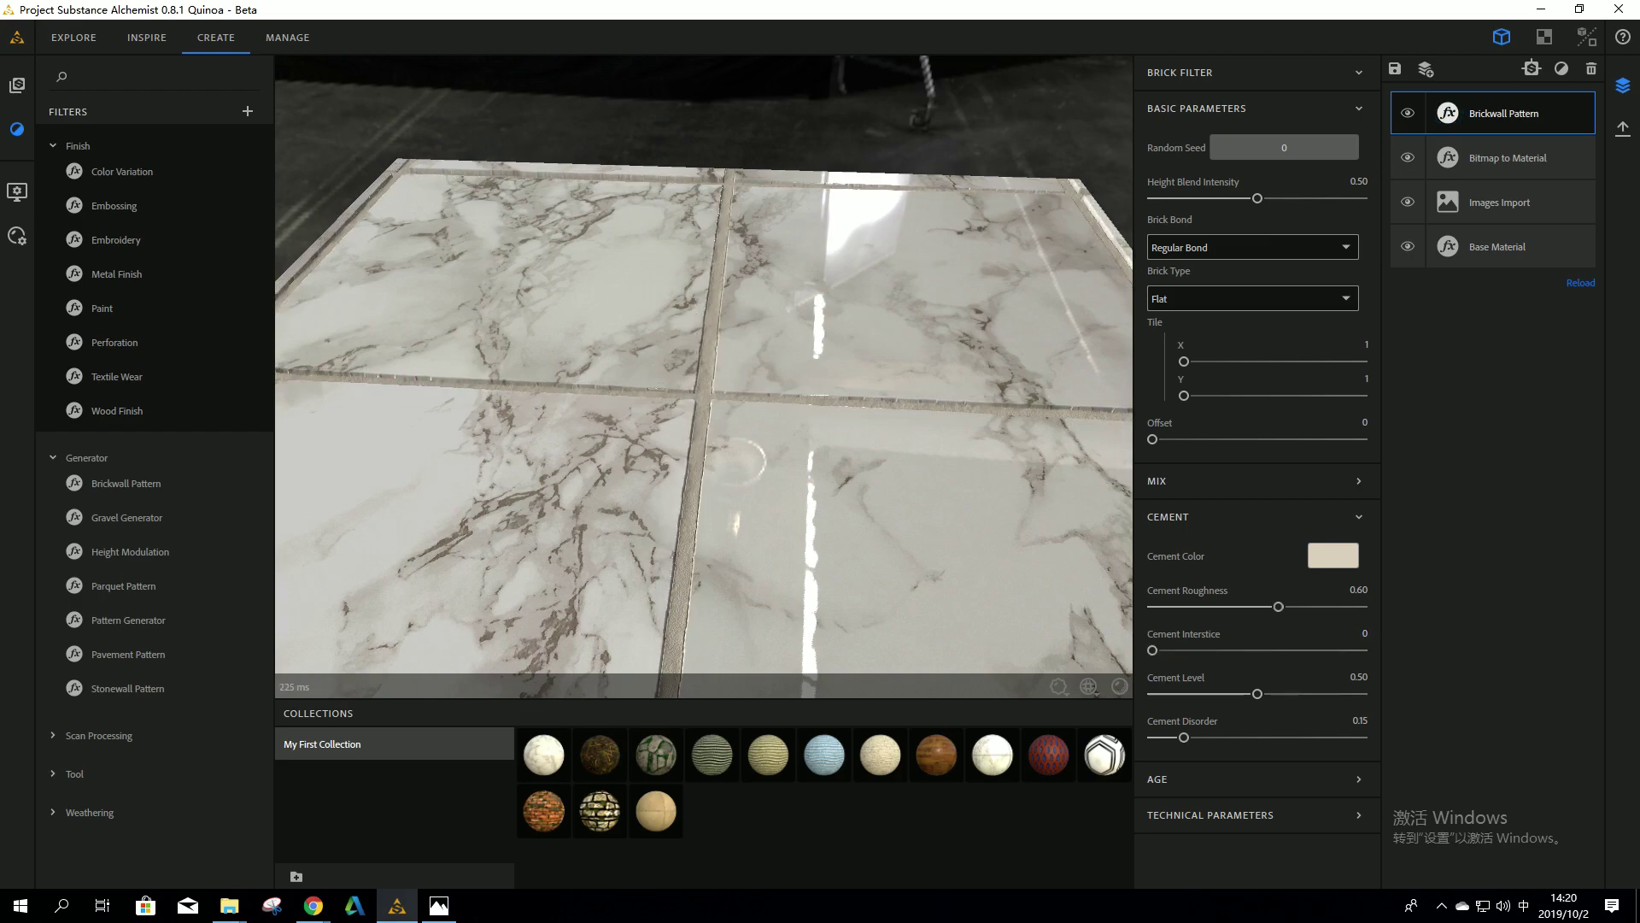
scroll(703, 376, up, 2)
scroll(703, 376, up, 3)
scroll(704, 376, up, 1)
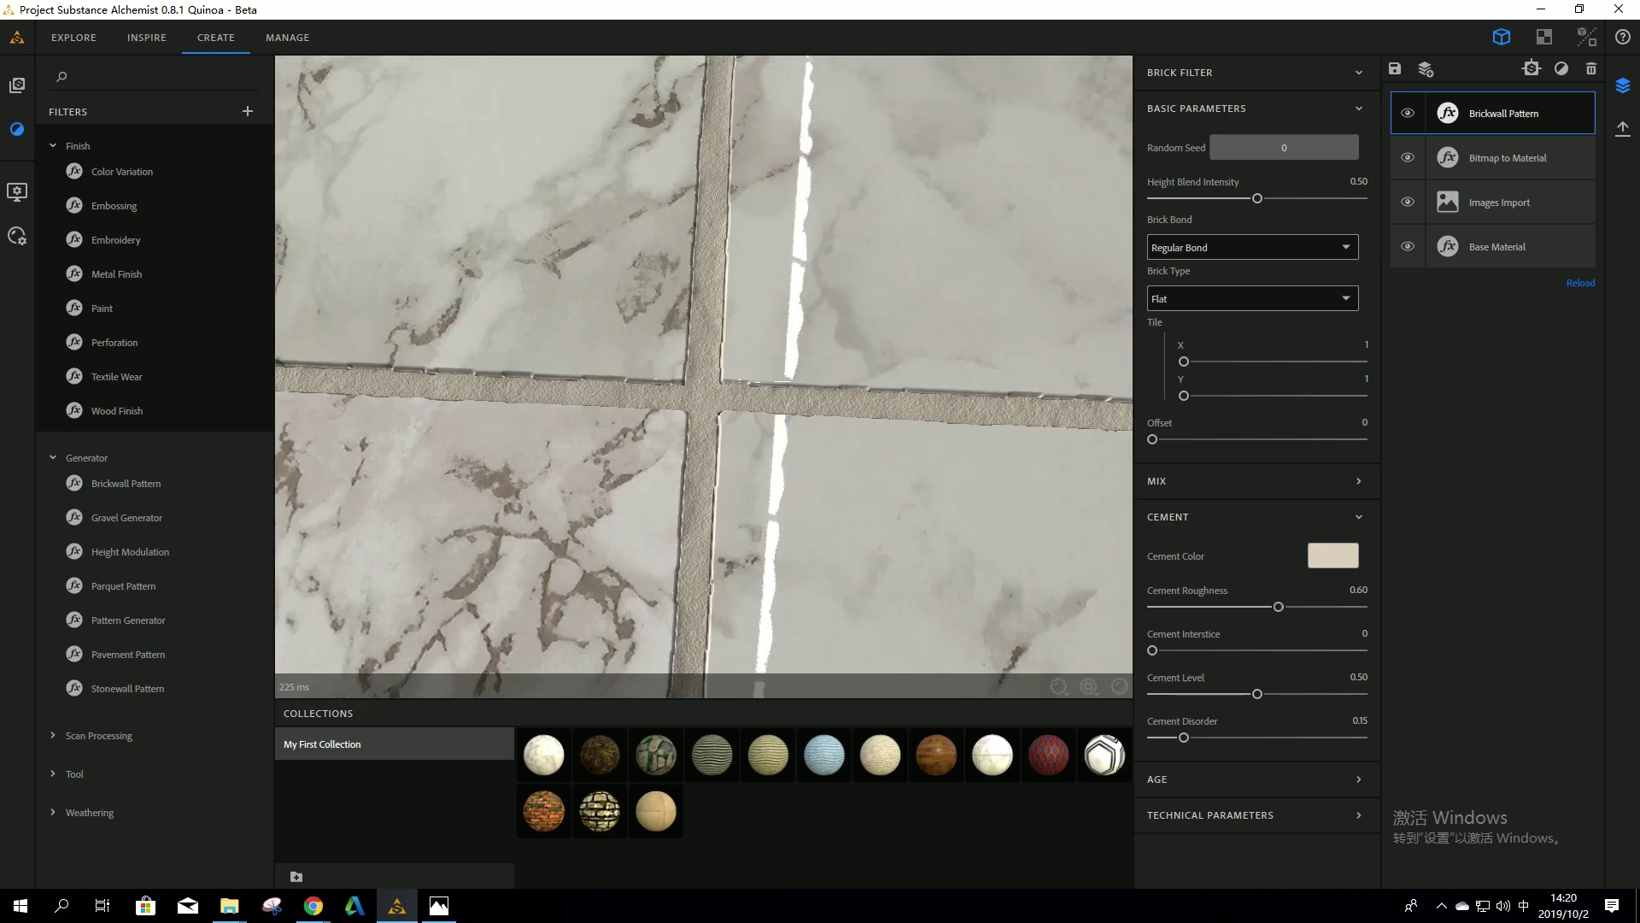
scroll(703, 376, up, 1)
drag(703, 376, 657, 256)
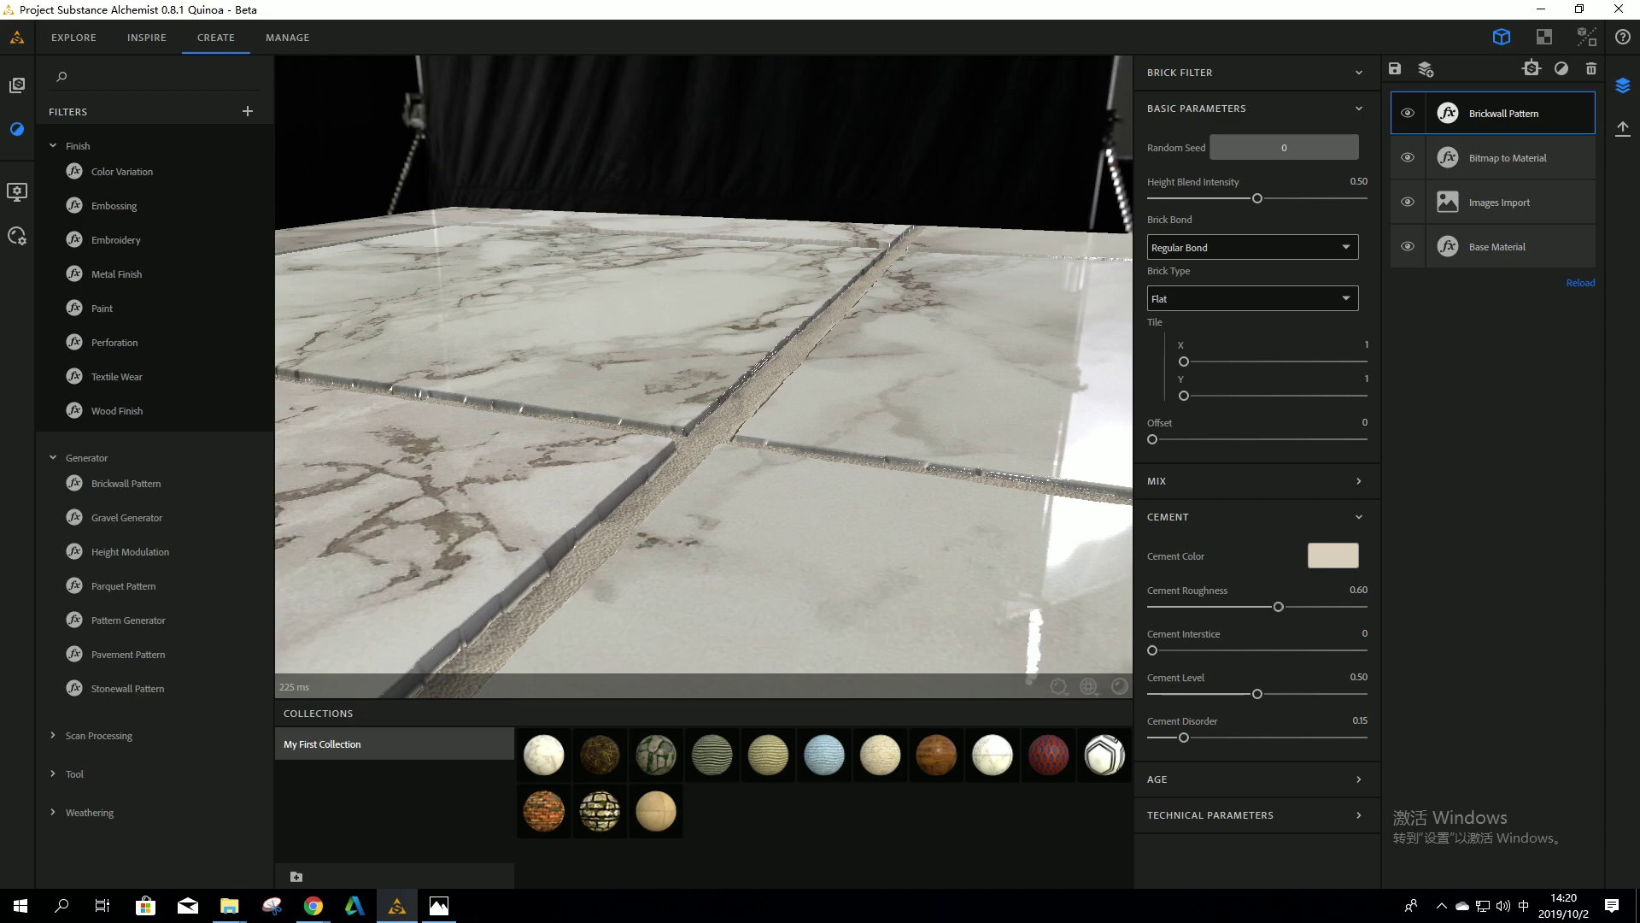
drag(658, 257, 649, 243)
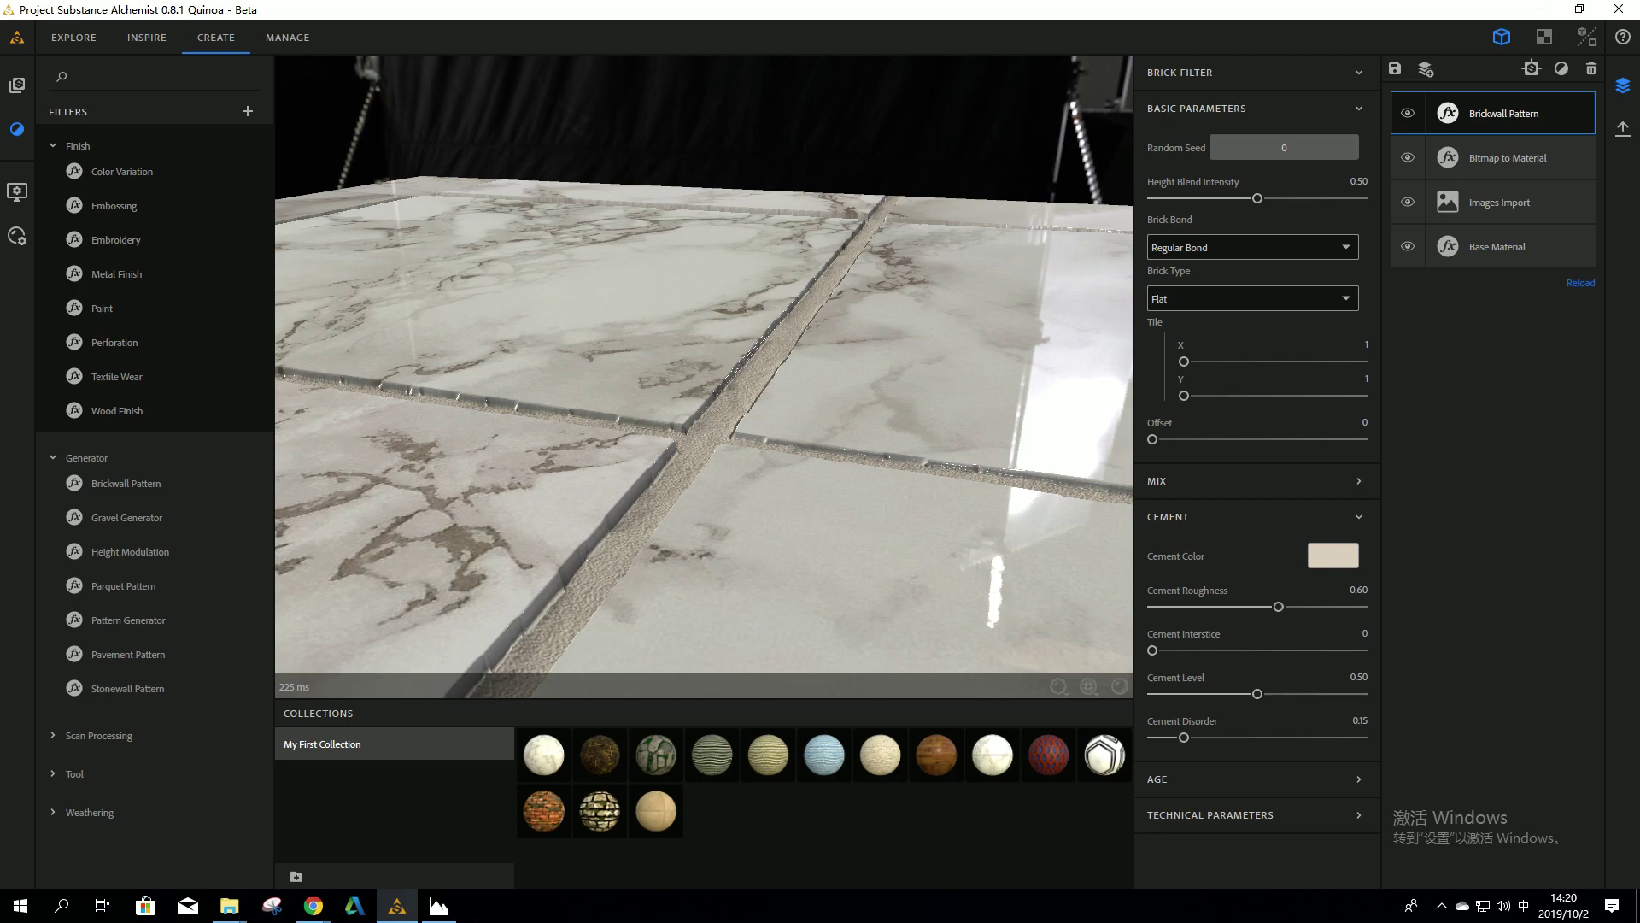
mouse_move(701, 376)
mouse_down()
mouse_move(701, 444)
mouse_move(700, 376)
mouse_up()
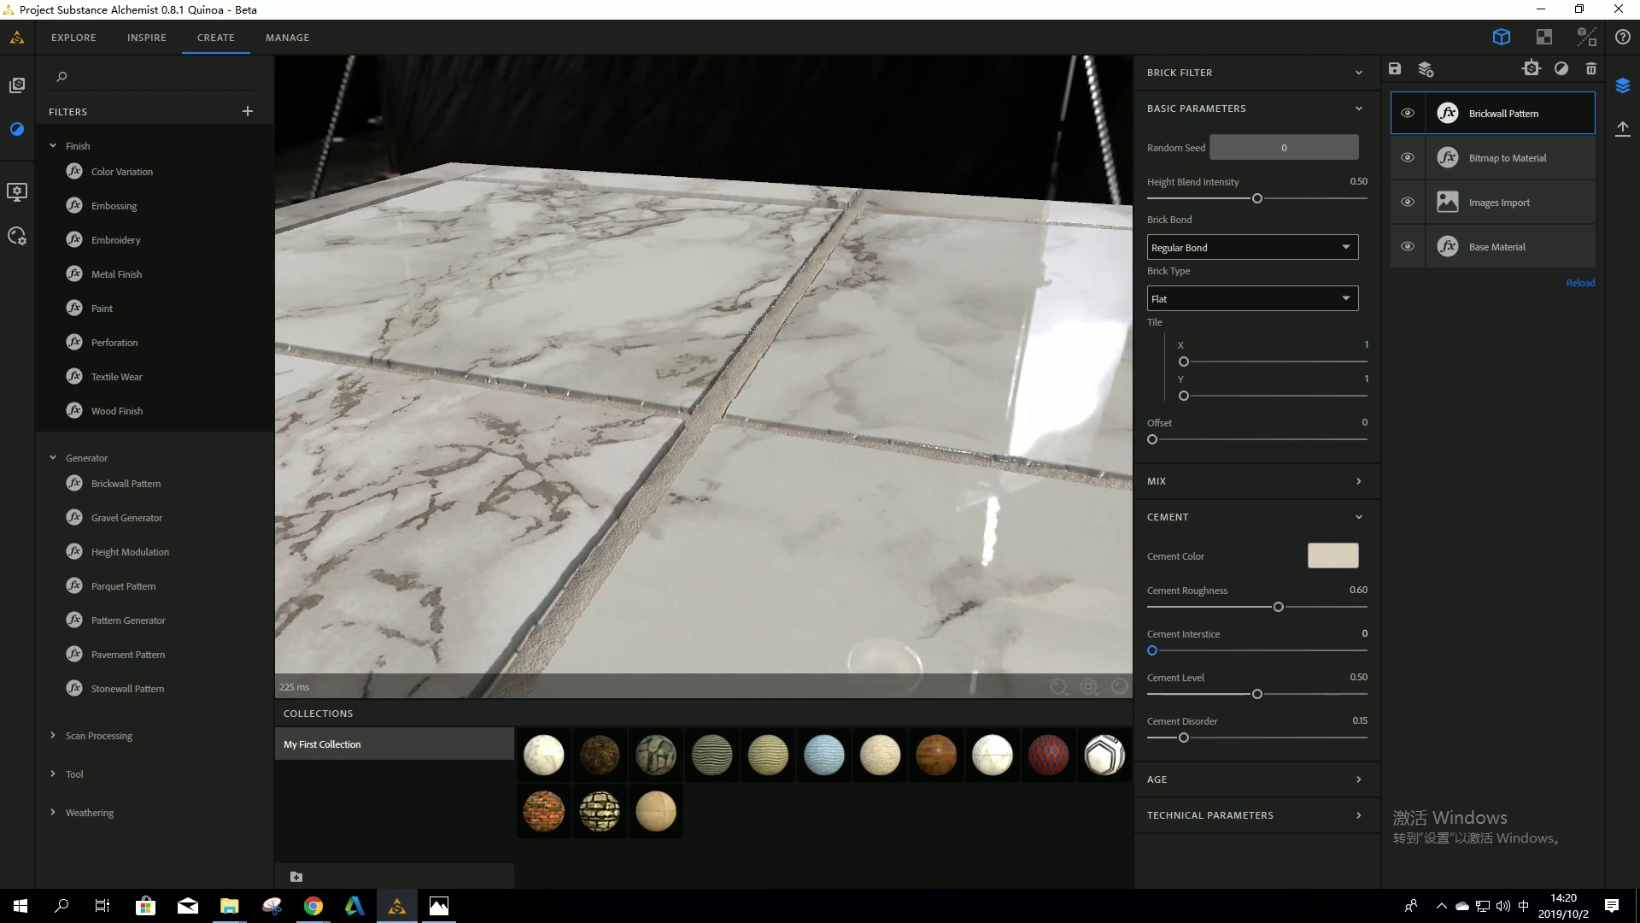
Settle Cement Interstice at -0.70, then raise Cement Level to 0.58 and Disorder to 0.23
click(1360, 633)
text(-0)
text(.7)
key(Return)
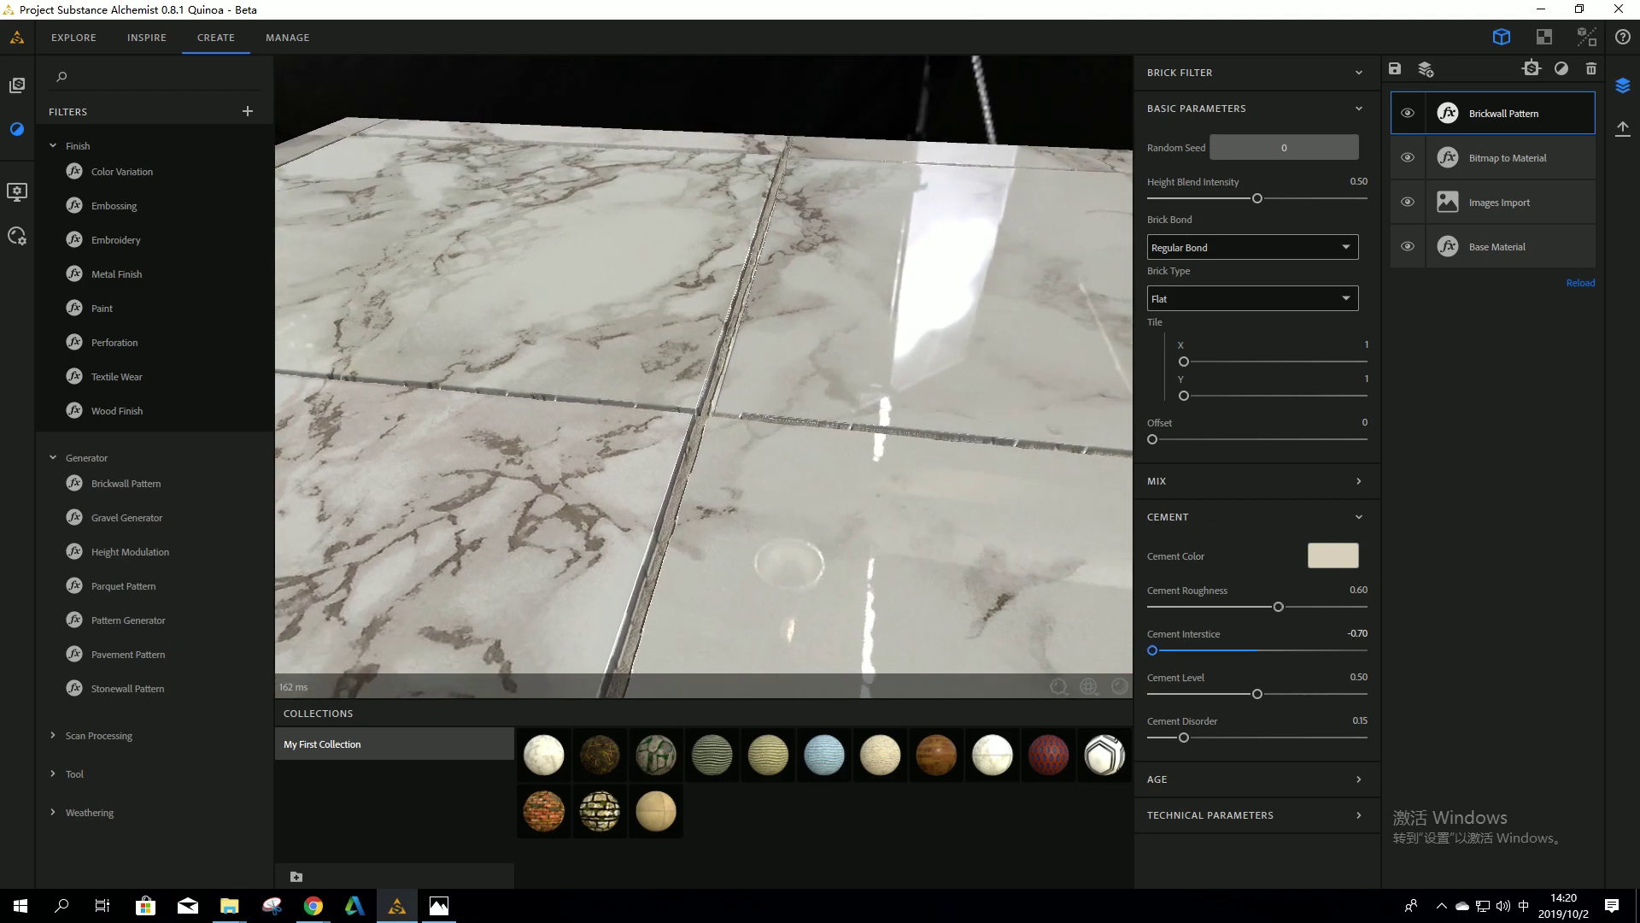
text(0.)
text(65)
key(Return)
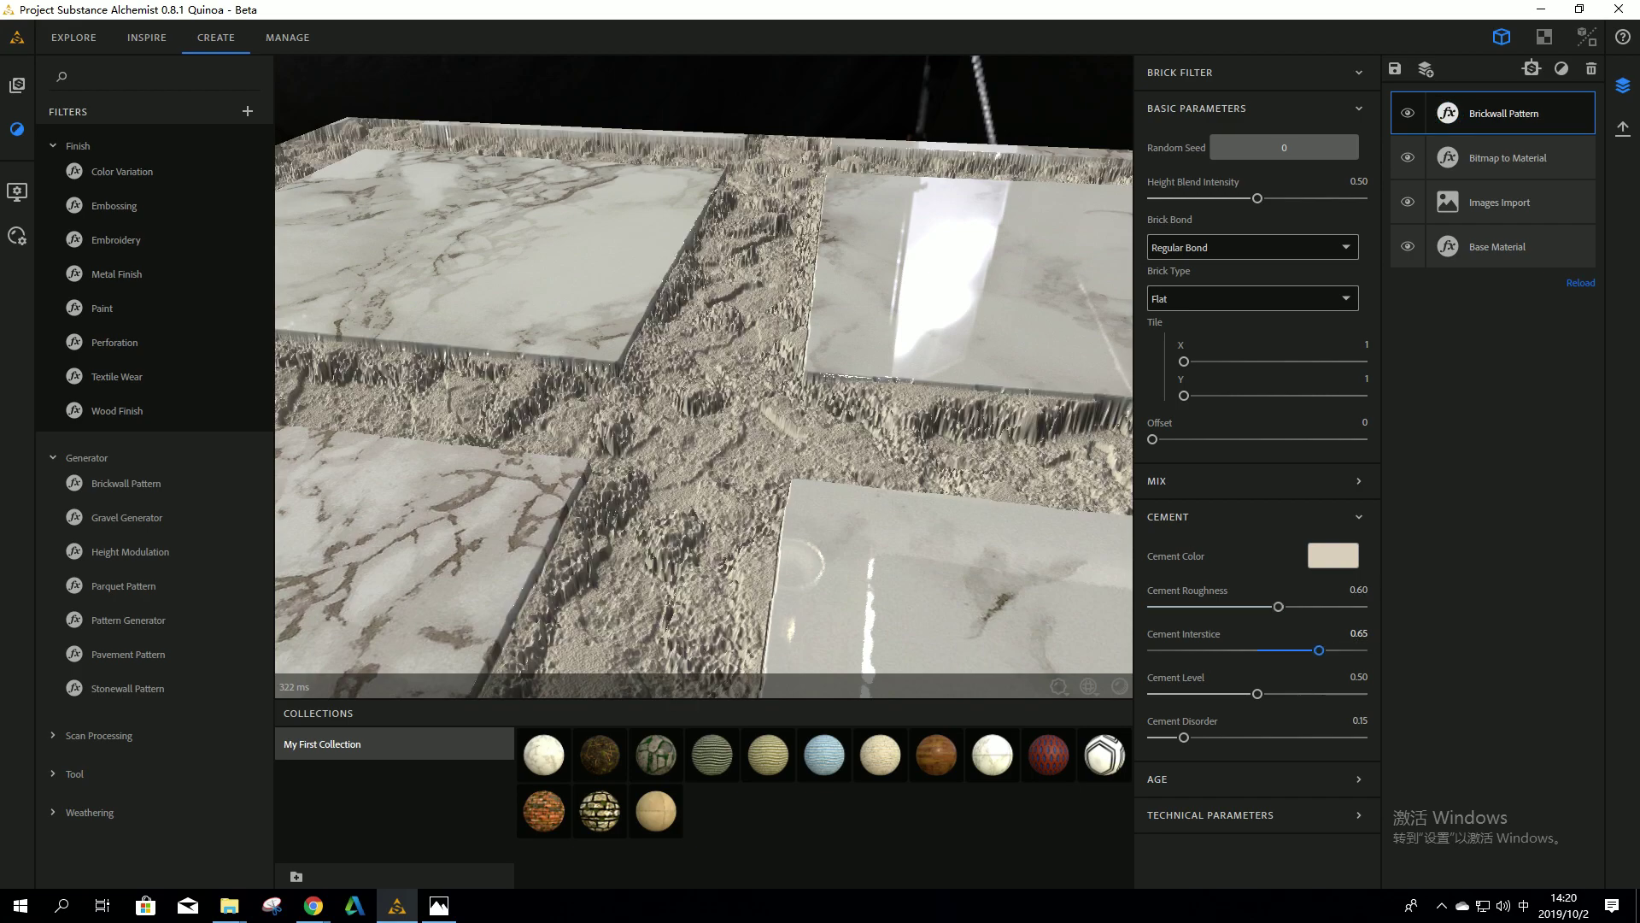
click(1352, 633)
text(-0.65)
key(Return)
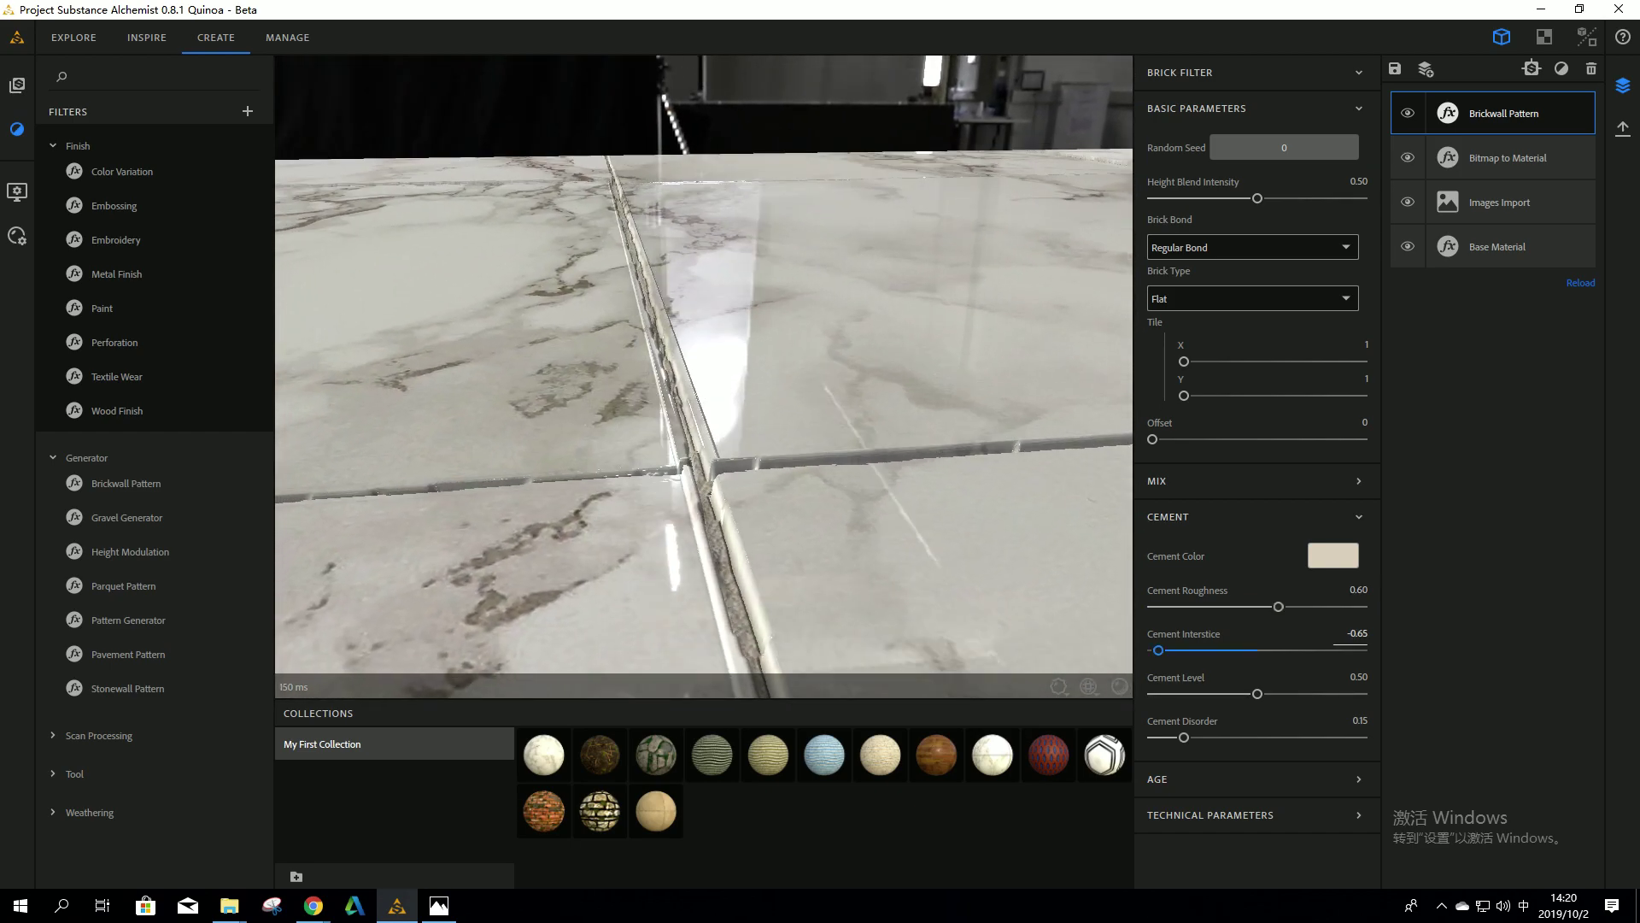
click(1357, 633)
text(-0.)
text(7)
key(Return)
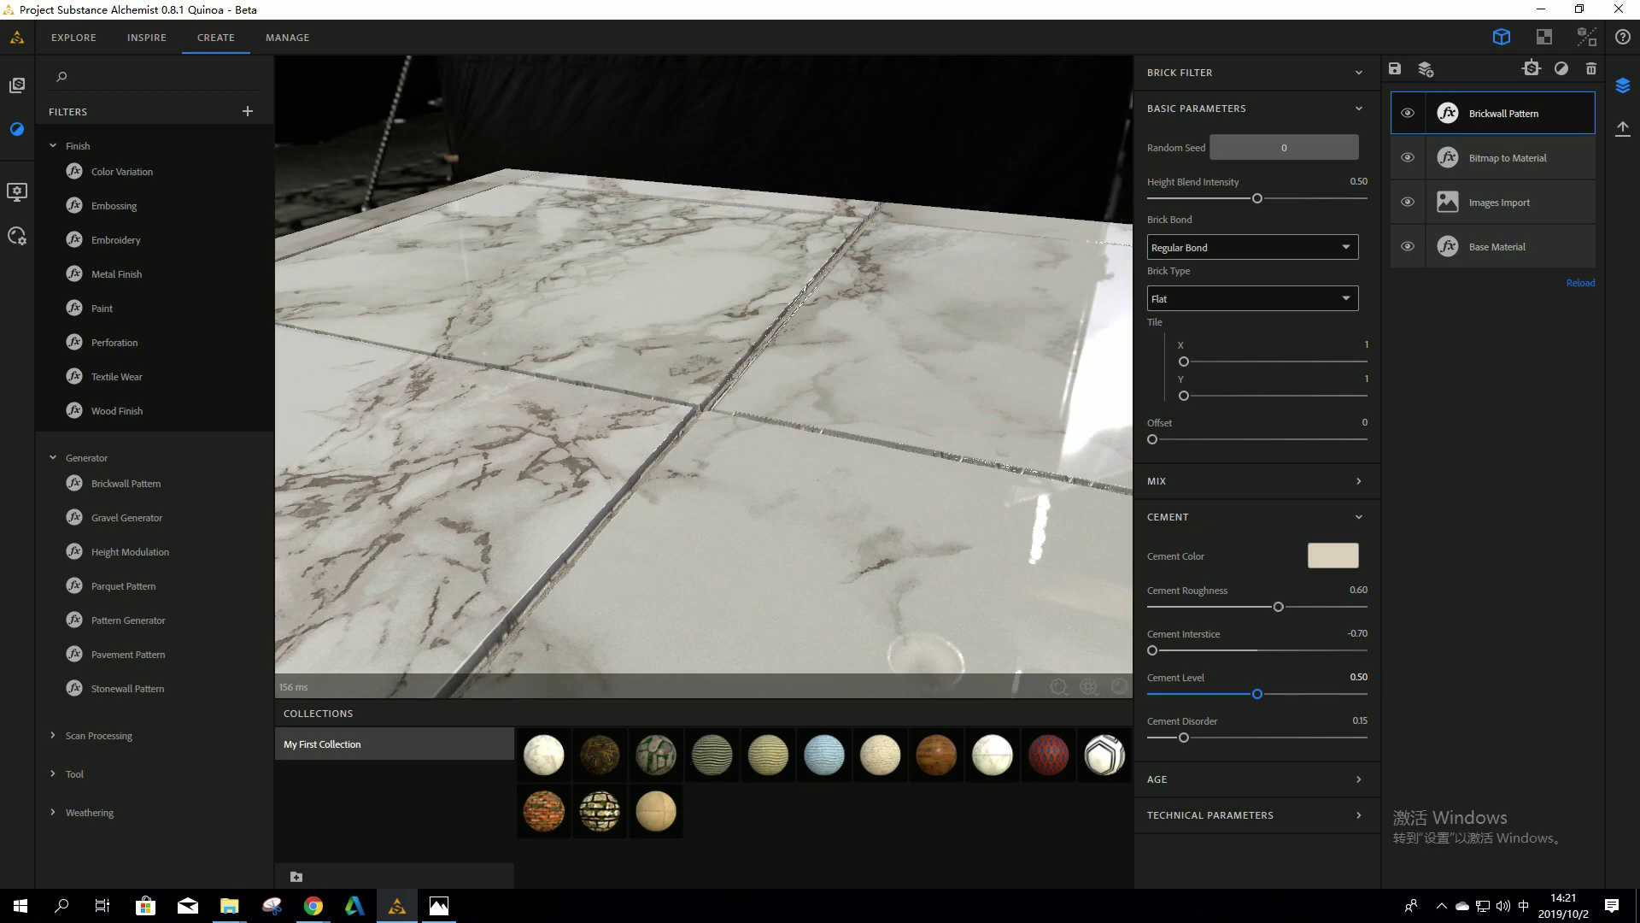
drag(1257, 694, 1274, 694)
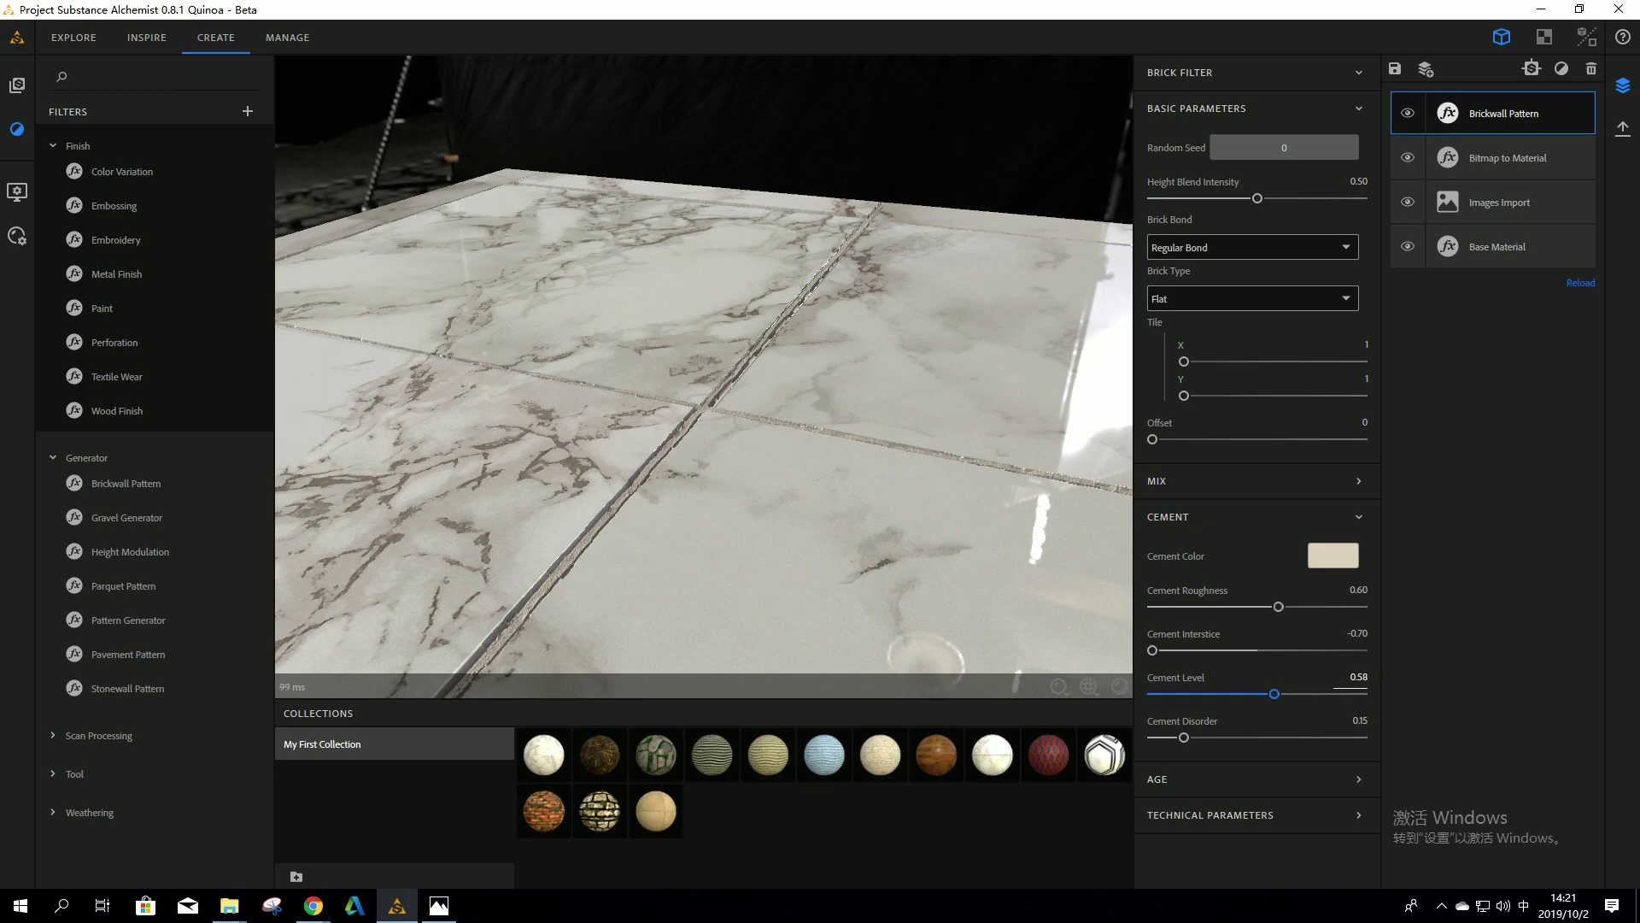
mouse_move(1183, 737)
mouse_down()
mouse_move(1216, 737)
mouse_move(1200, 737)
mouse_up()
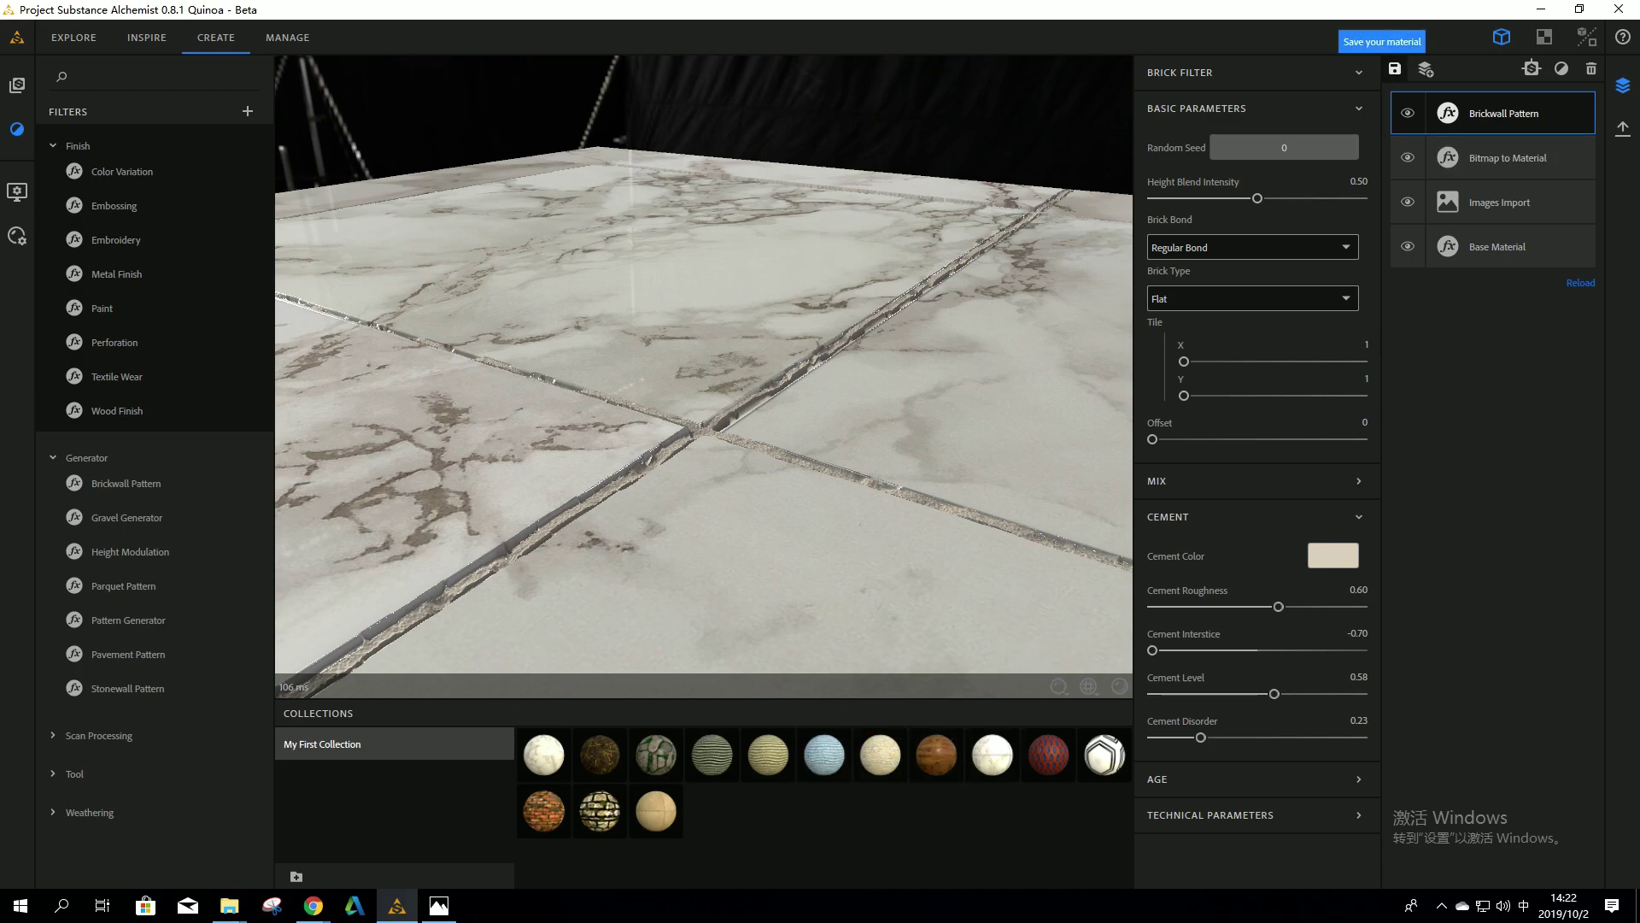
click(1394, 69)
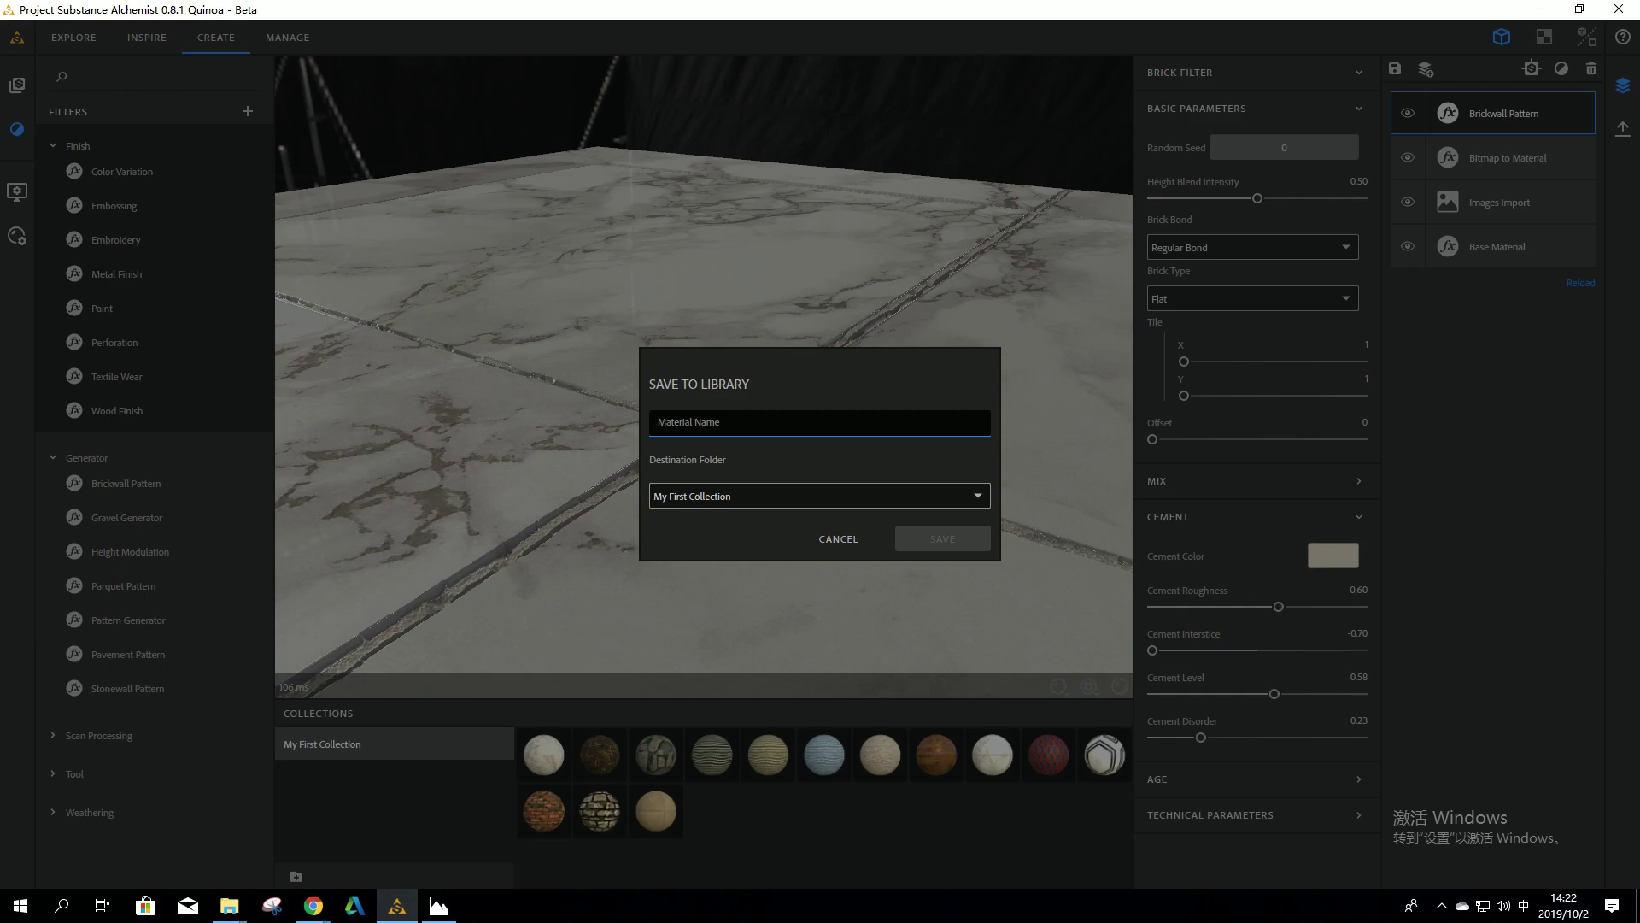
text(rtr)
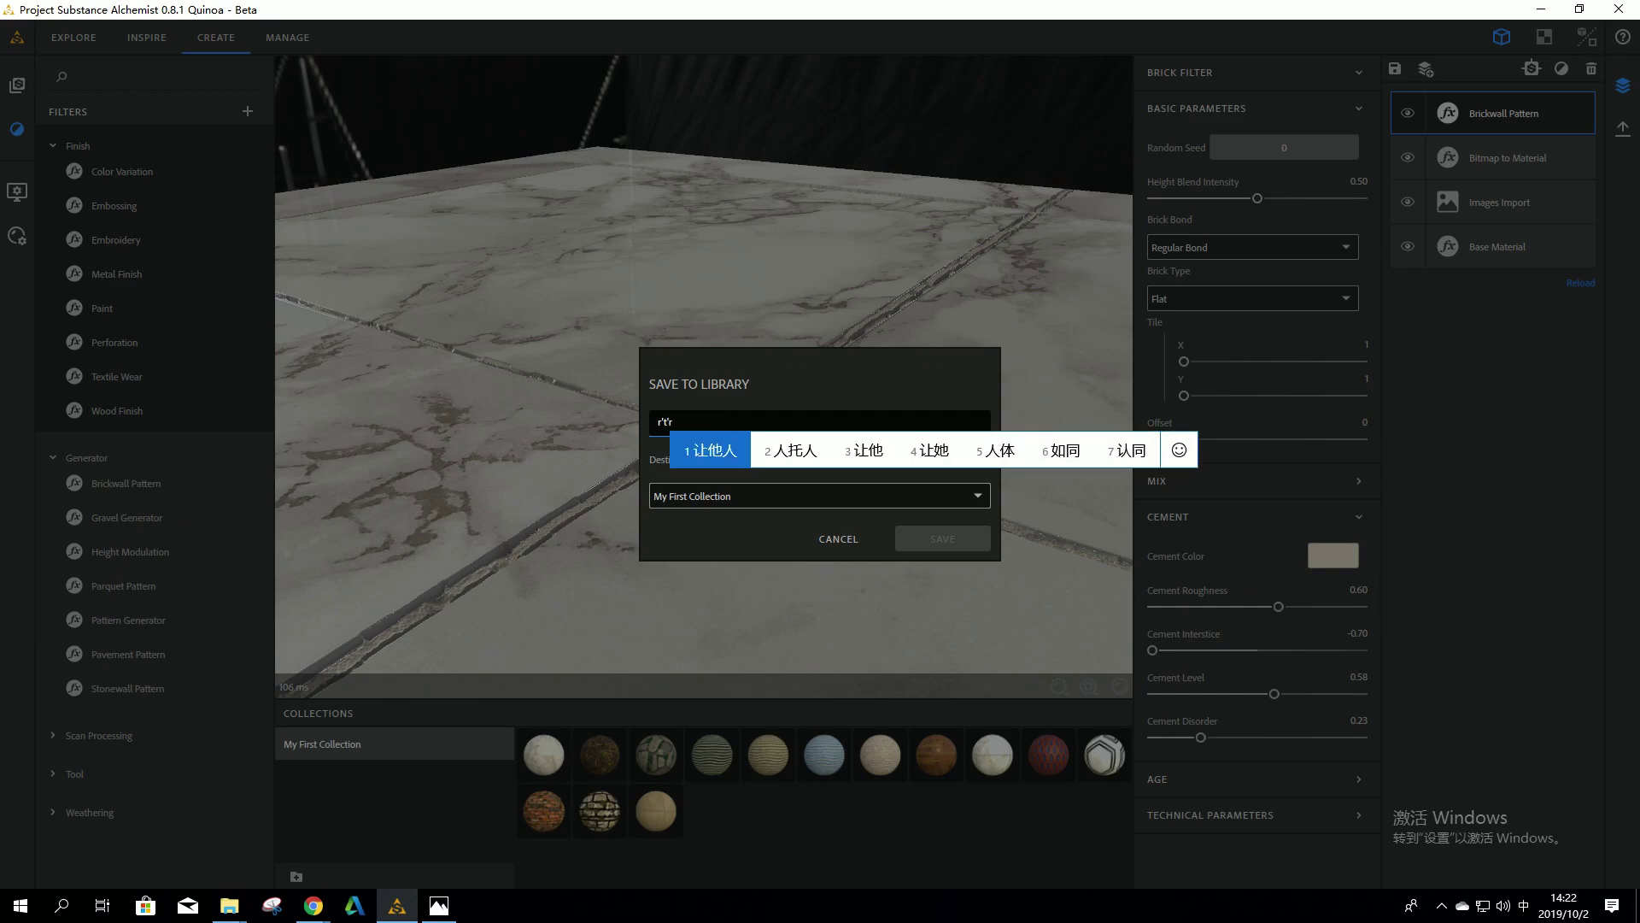
key(shift)
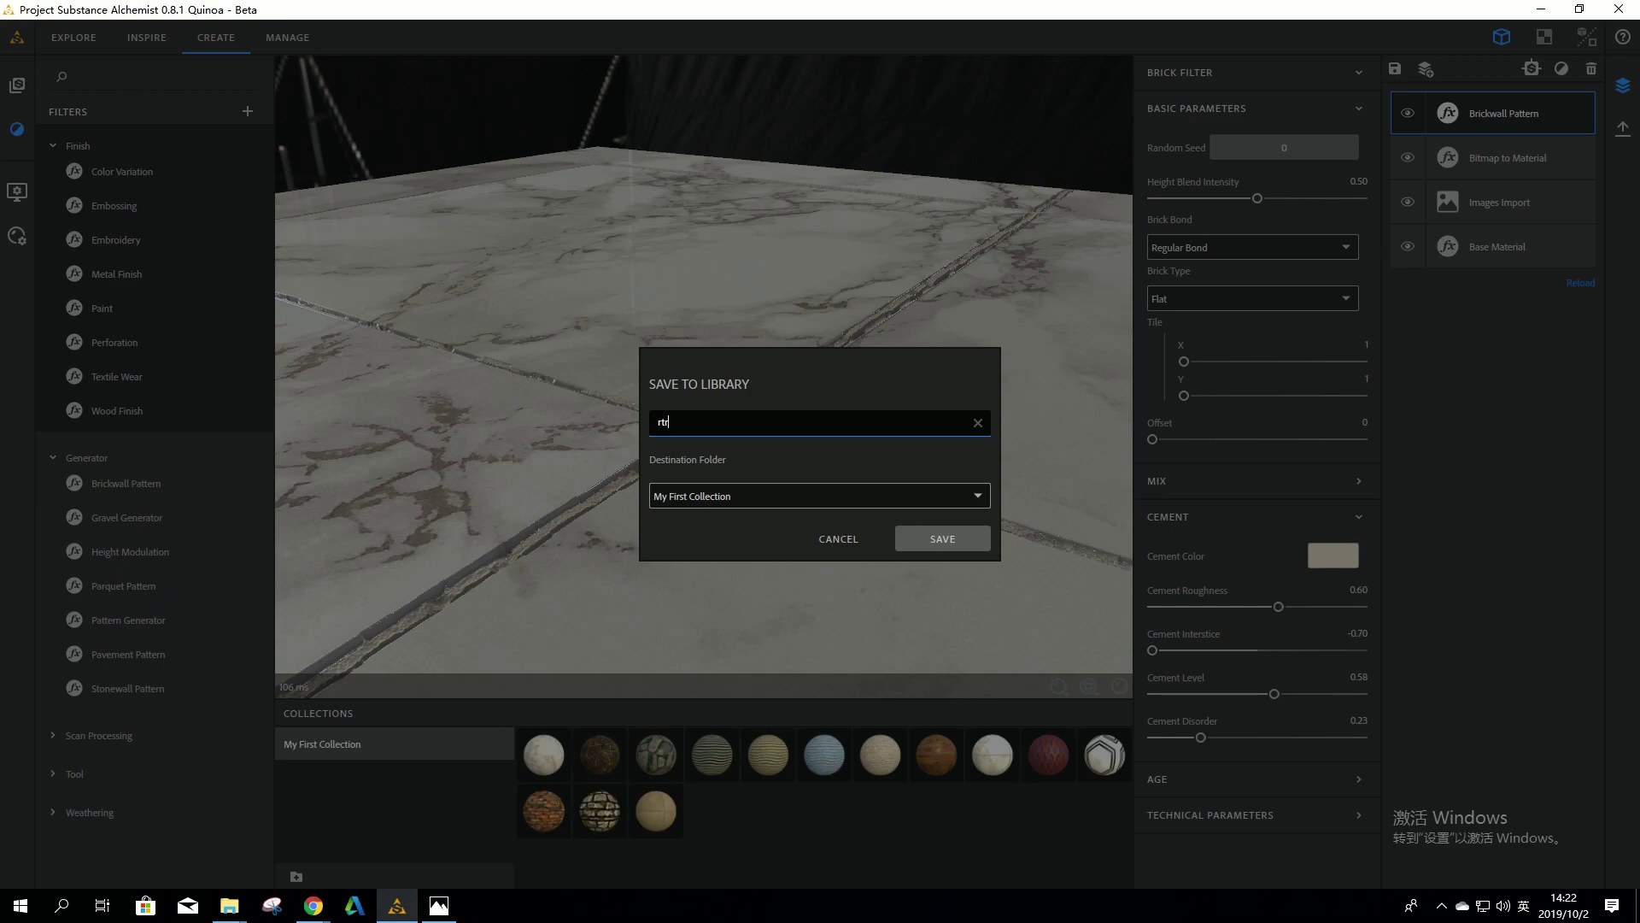
text(tyy)
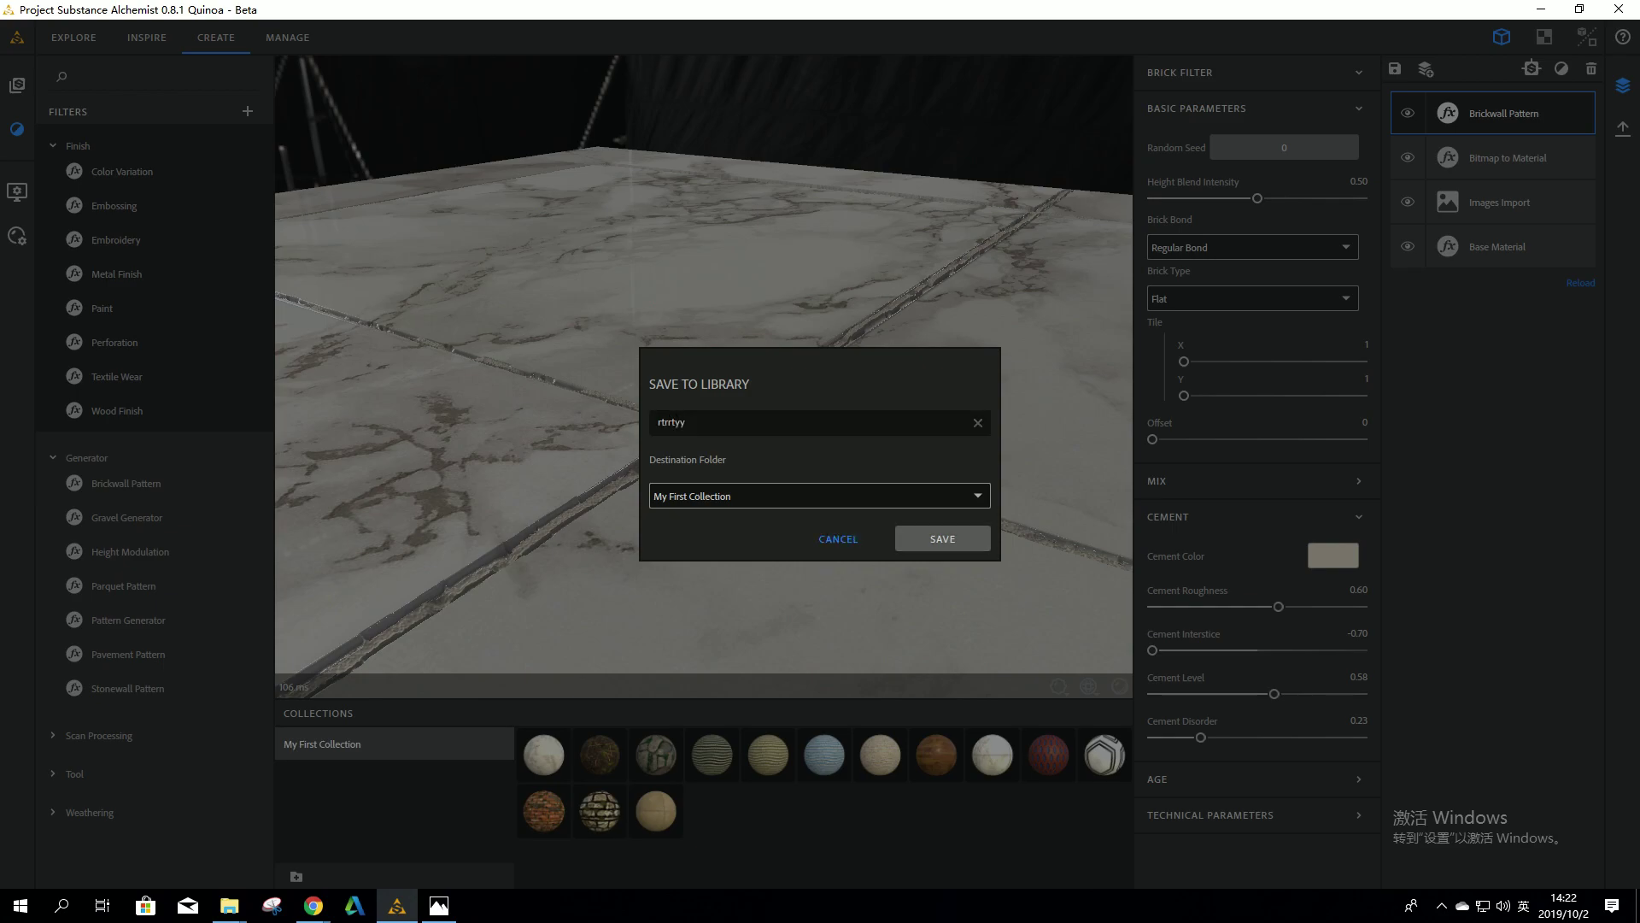
click(838, 538)
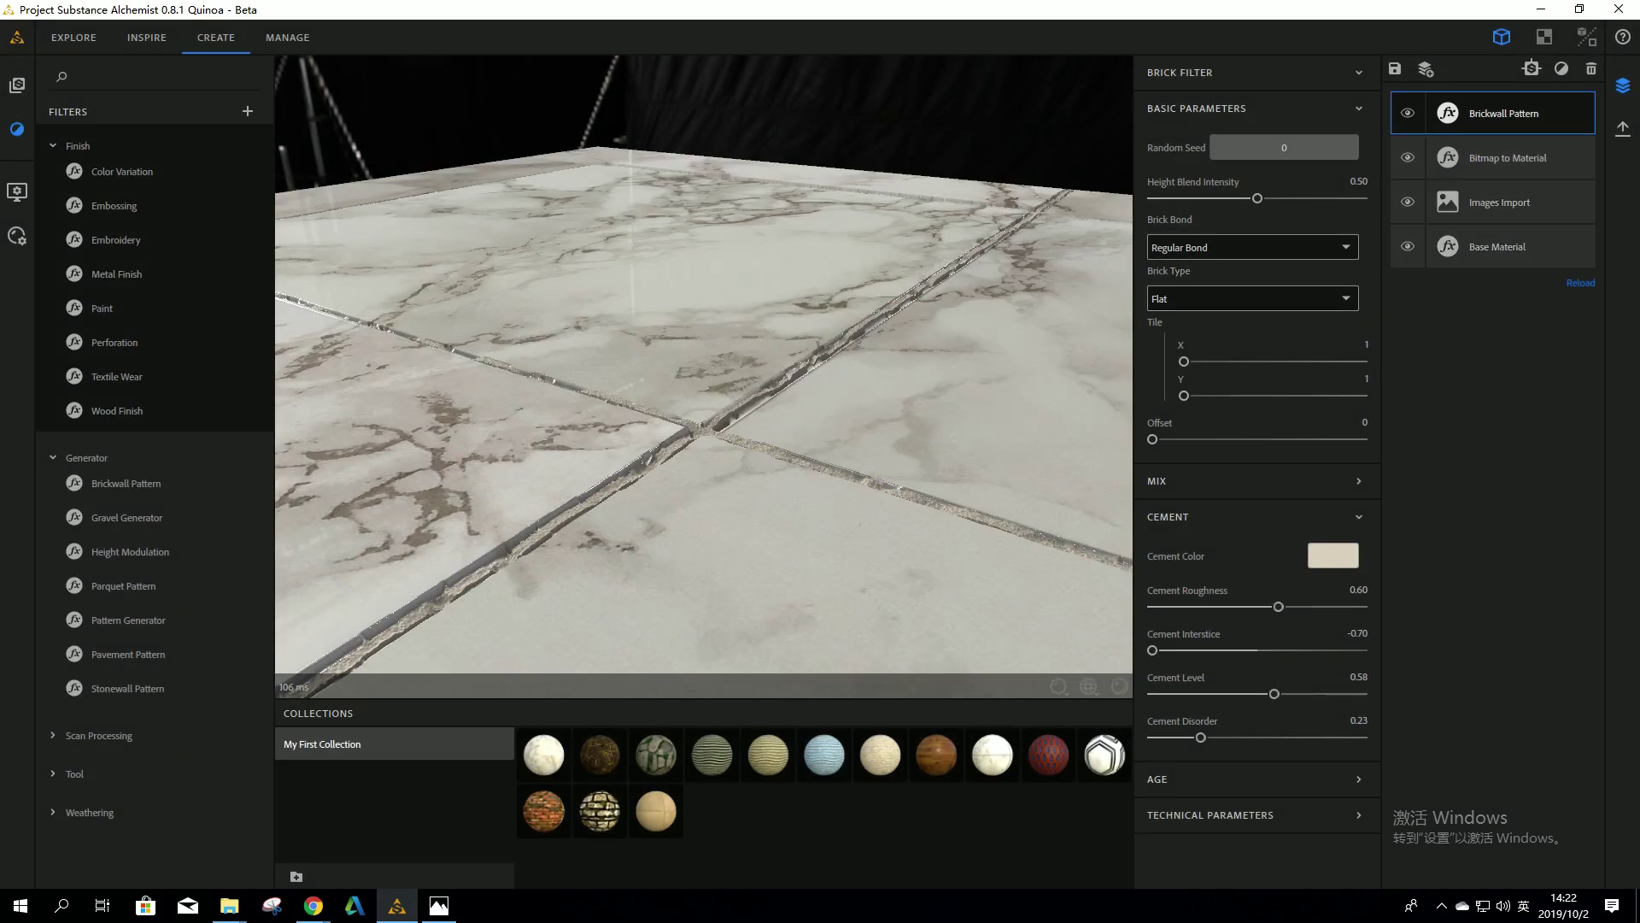
Set up a current-view .sbsar export at 2048 x 2048 and start entering the material name marble
drag(598, 427, 769, 410)
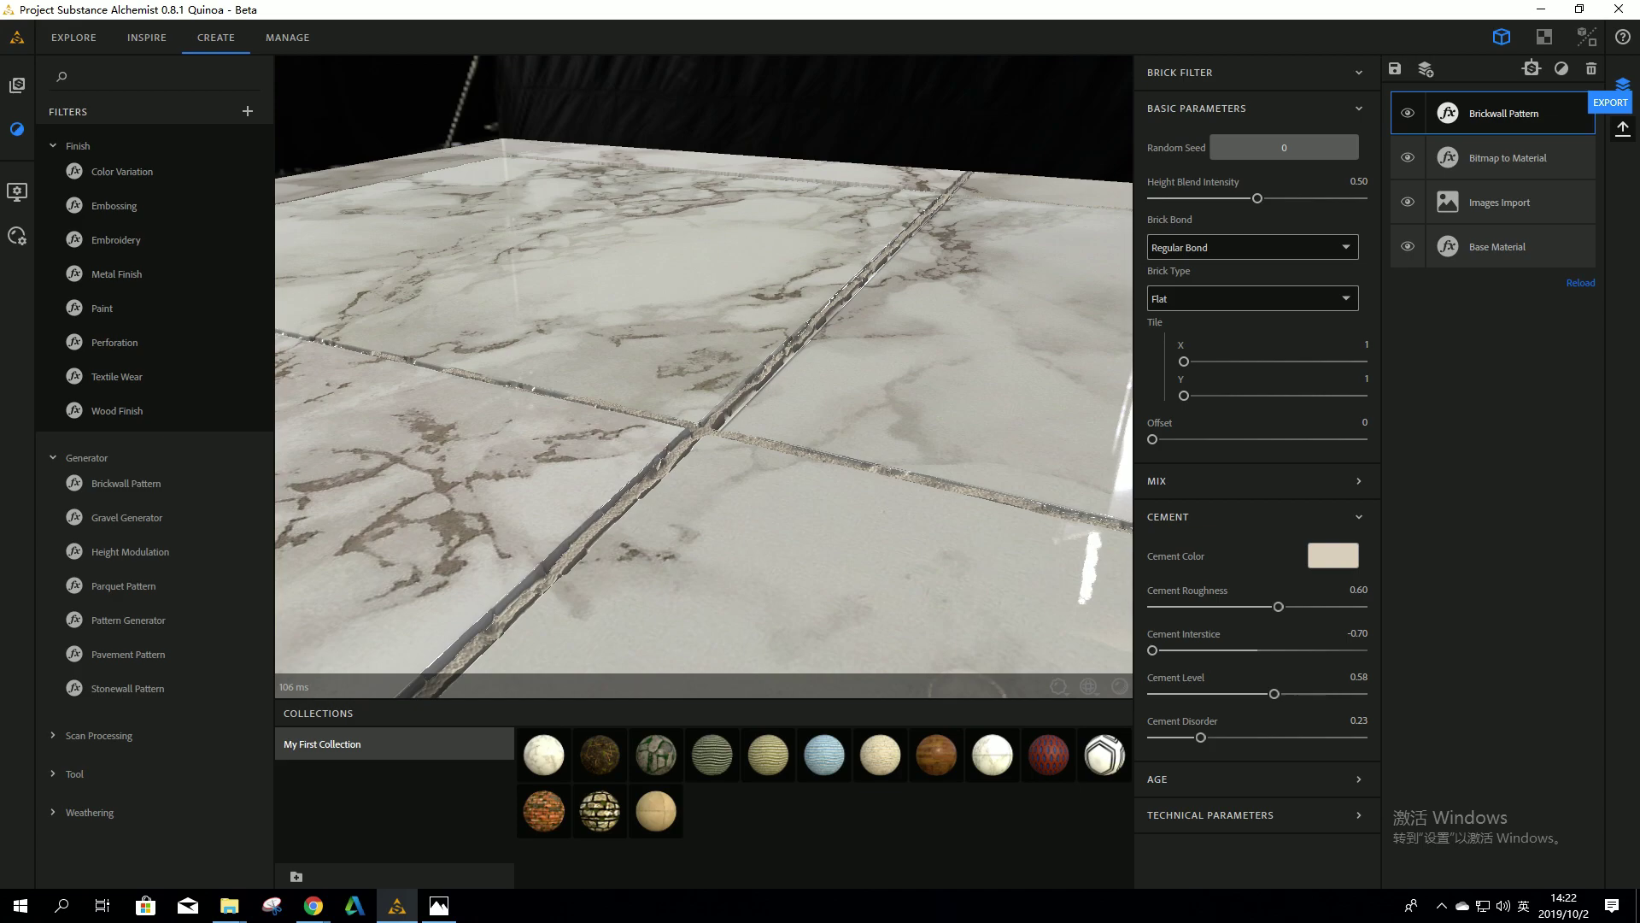
click(1622, 127)
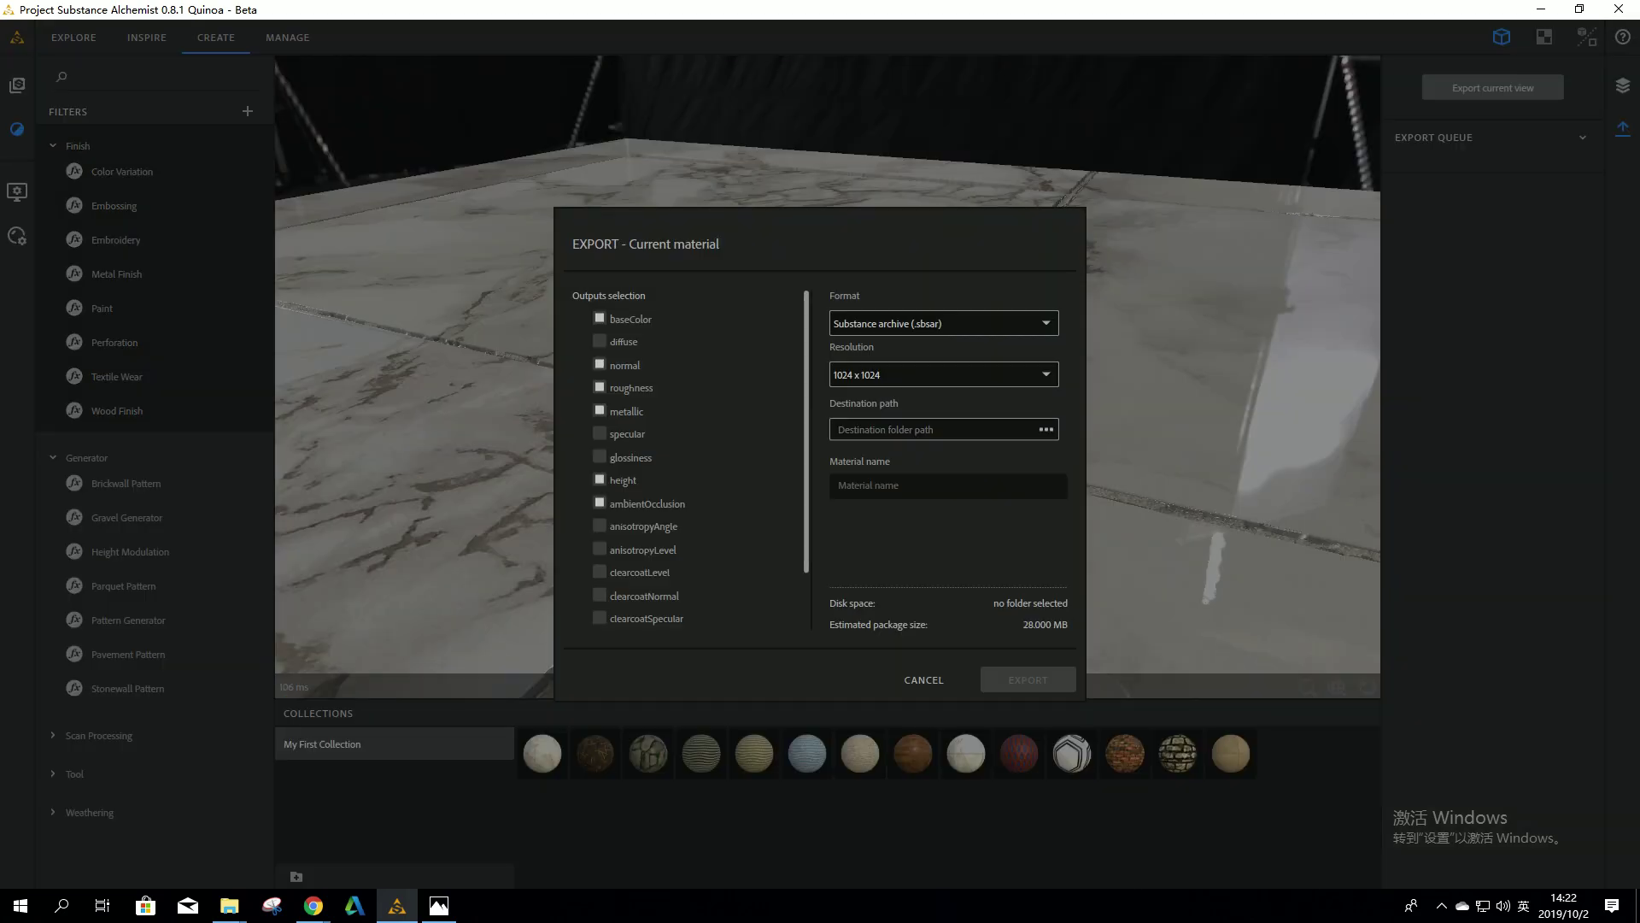
click(944, 374)
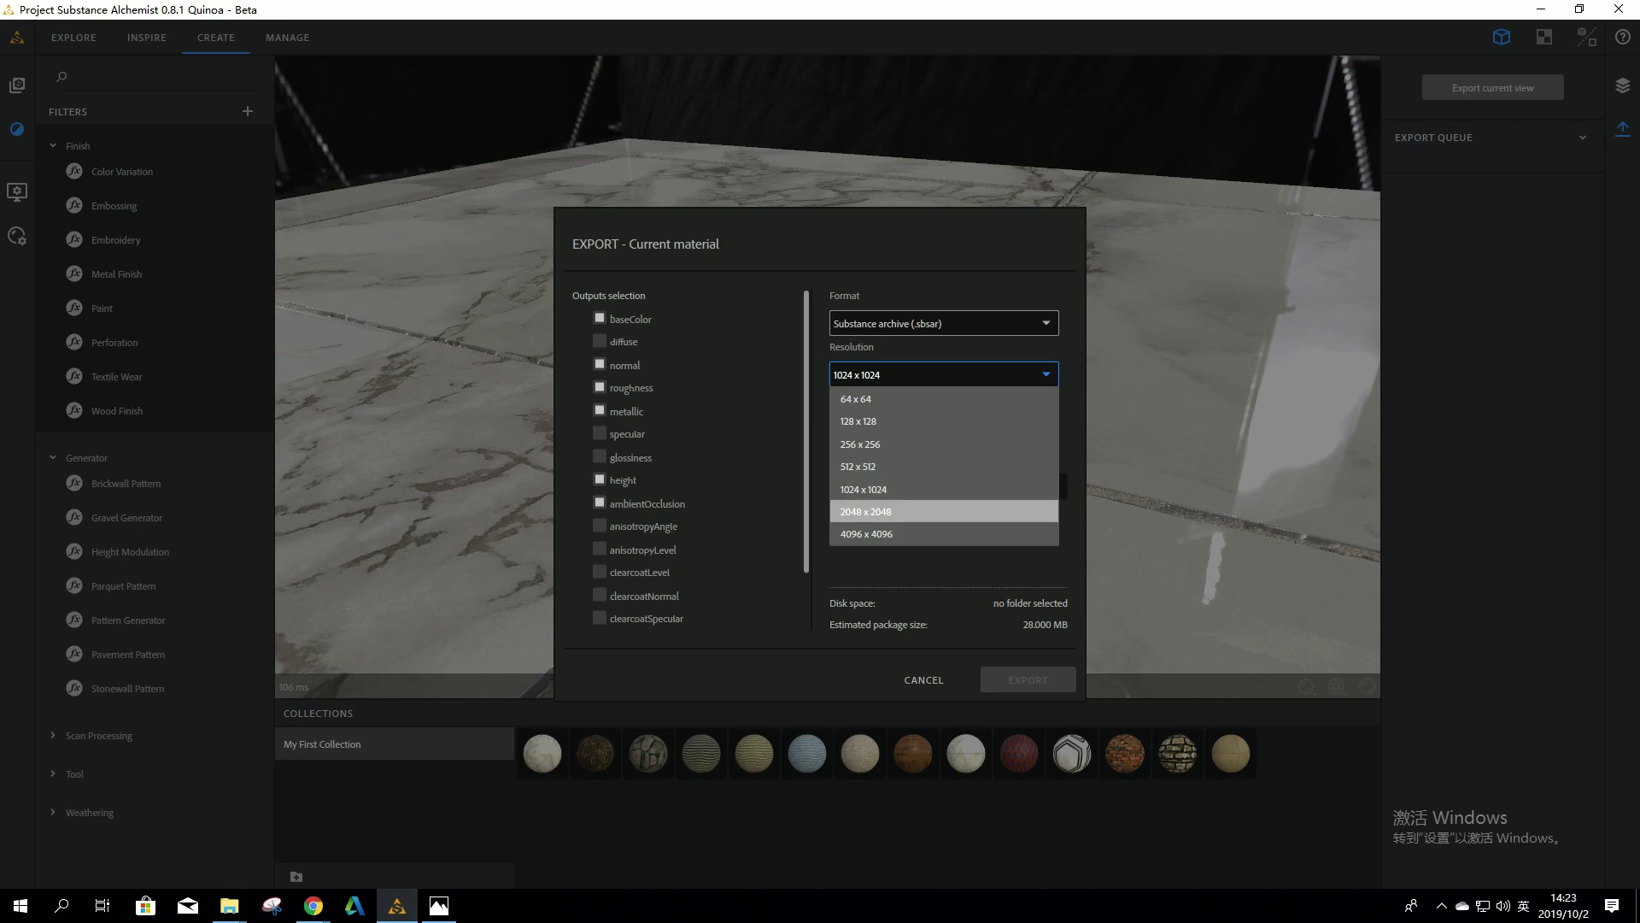
click(940, 511)
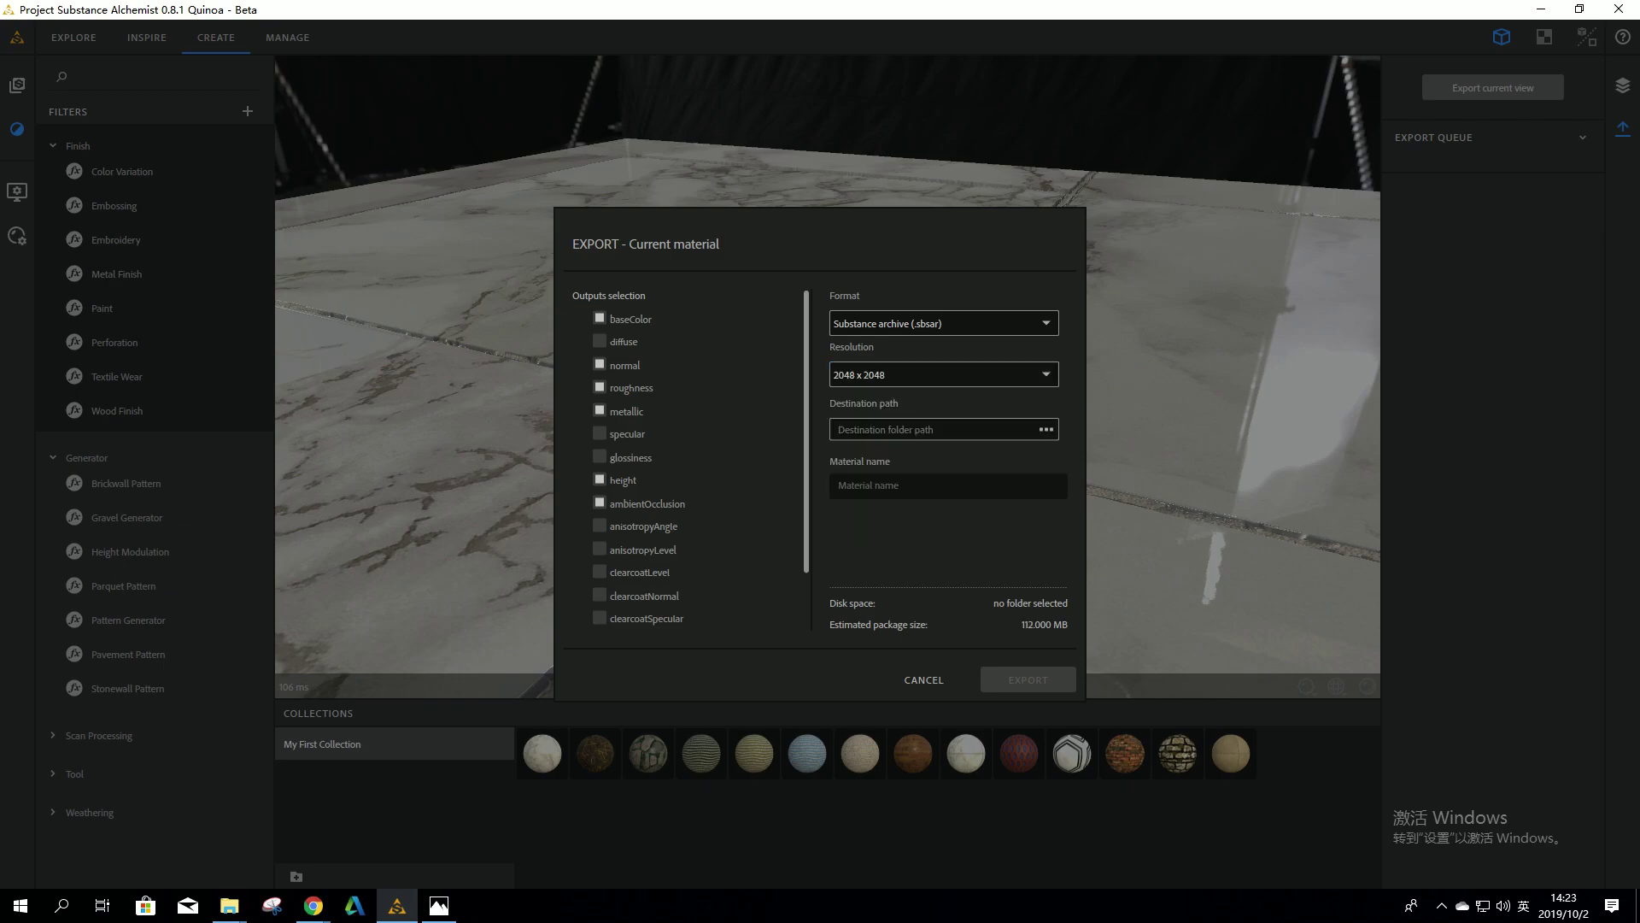
key(Tab)
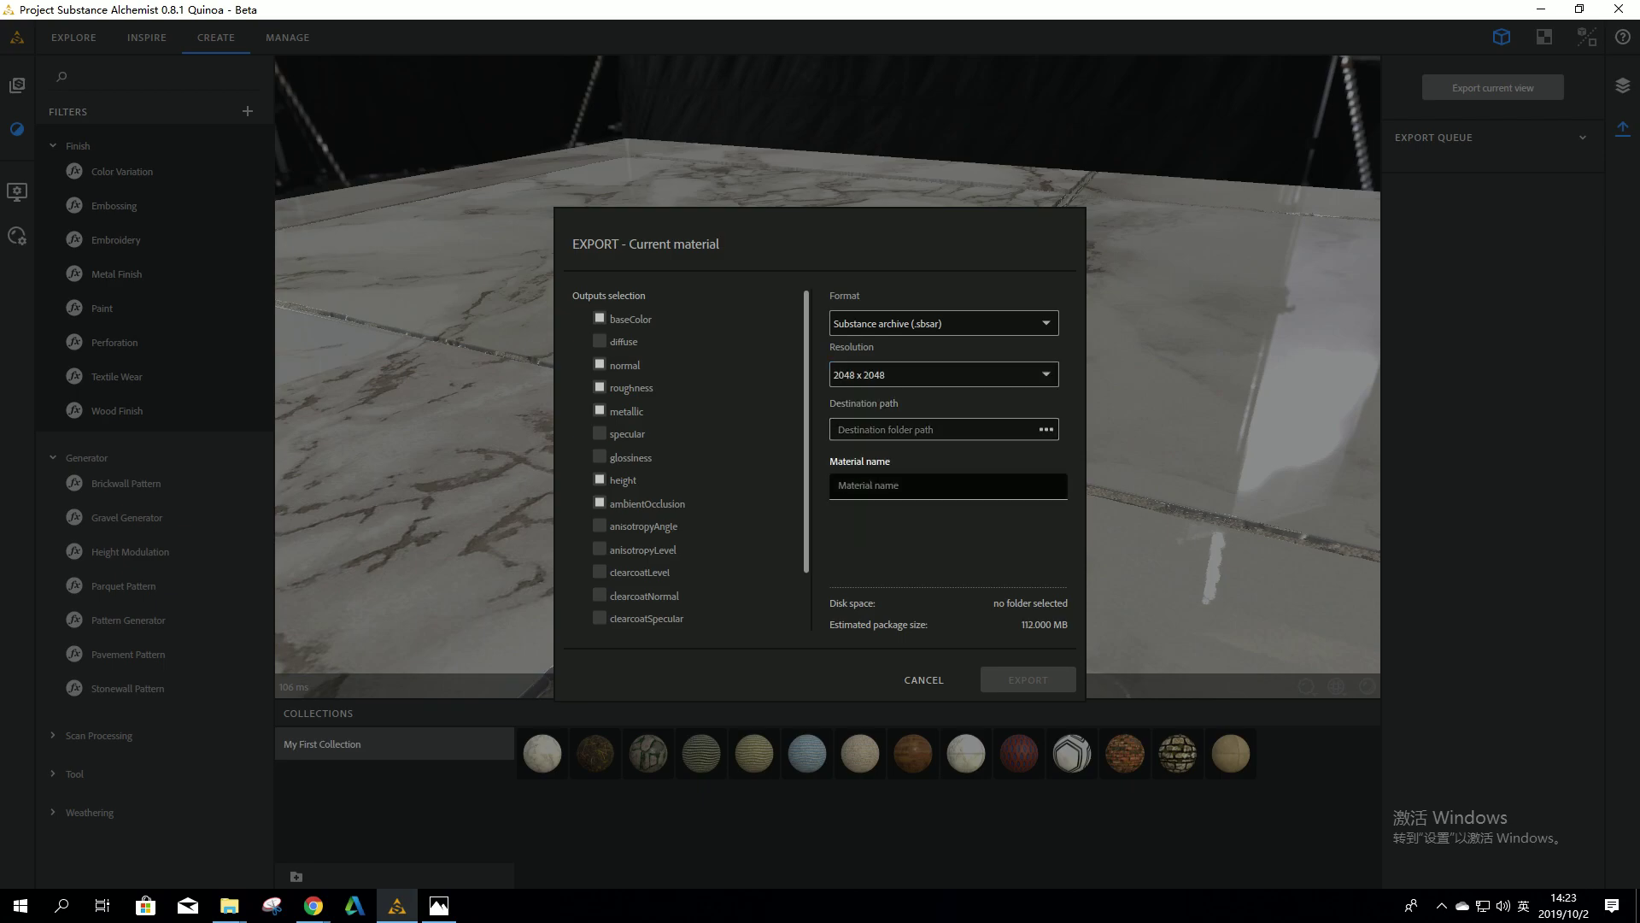
key(Tab)
text(mar)
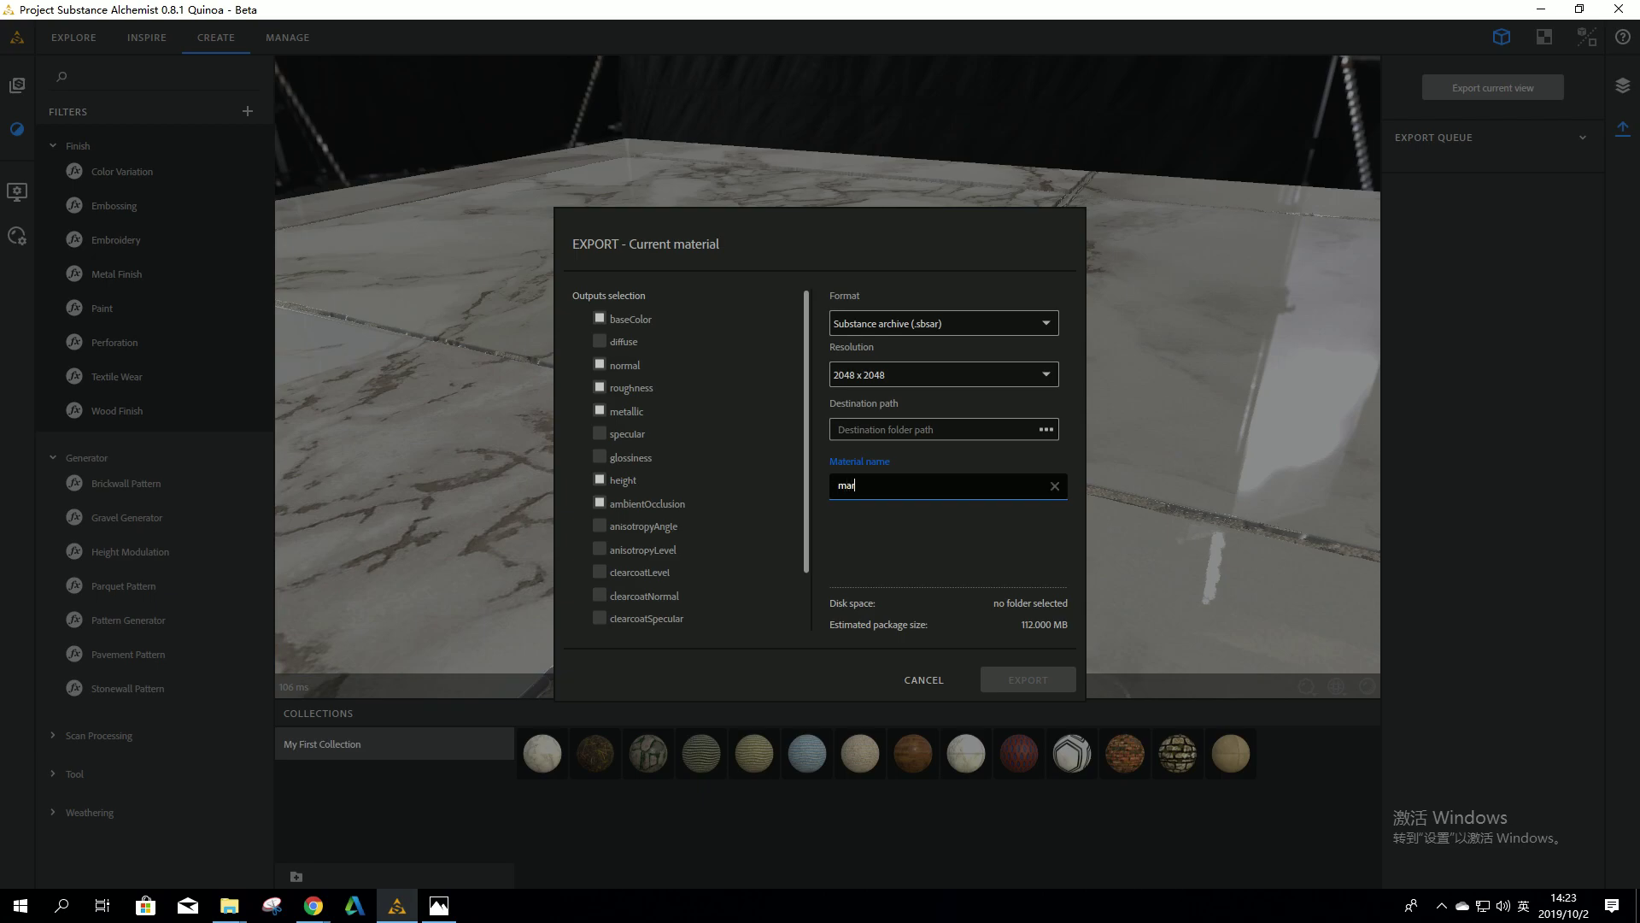
text(blr)
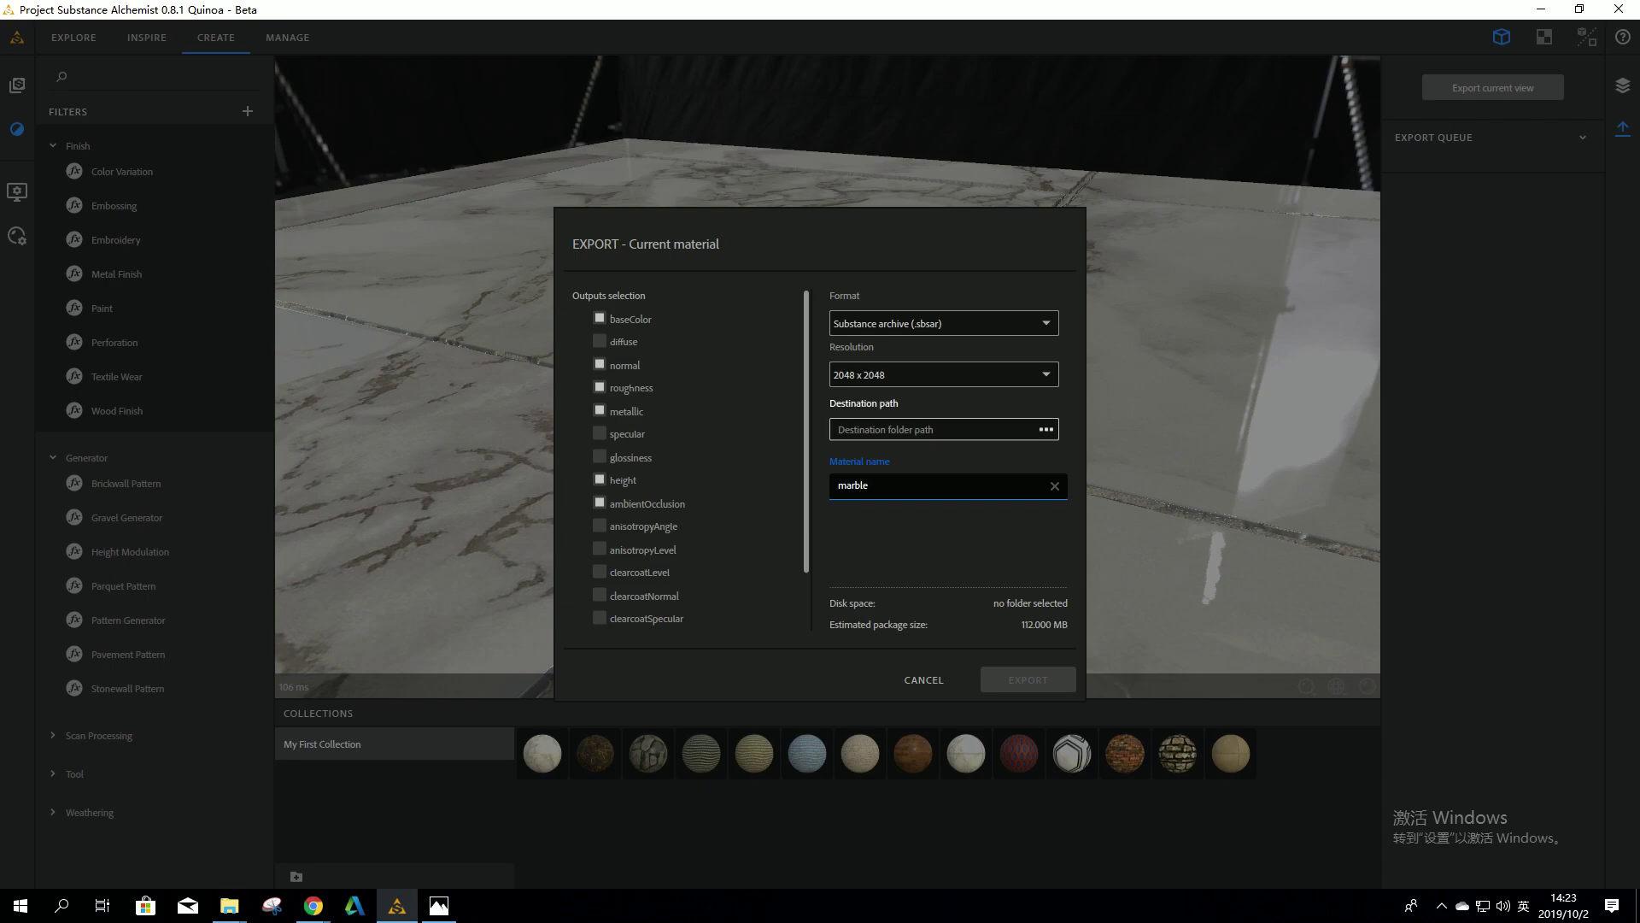
Browse to Desktop > substance alchemist > youtube in the export folder chooser
click(1046, 429)
drag(676, 332, 754, 238)
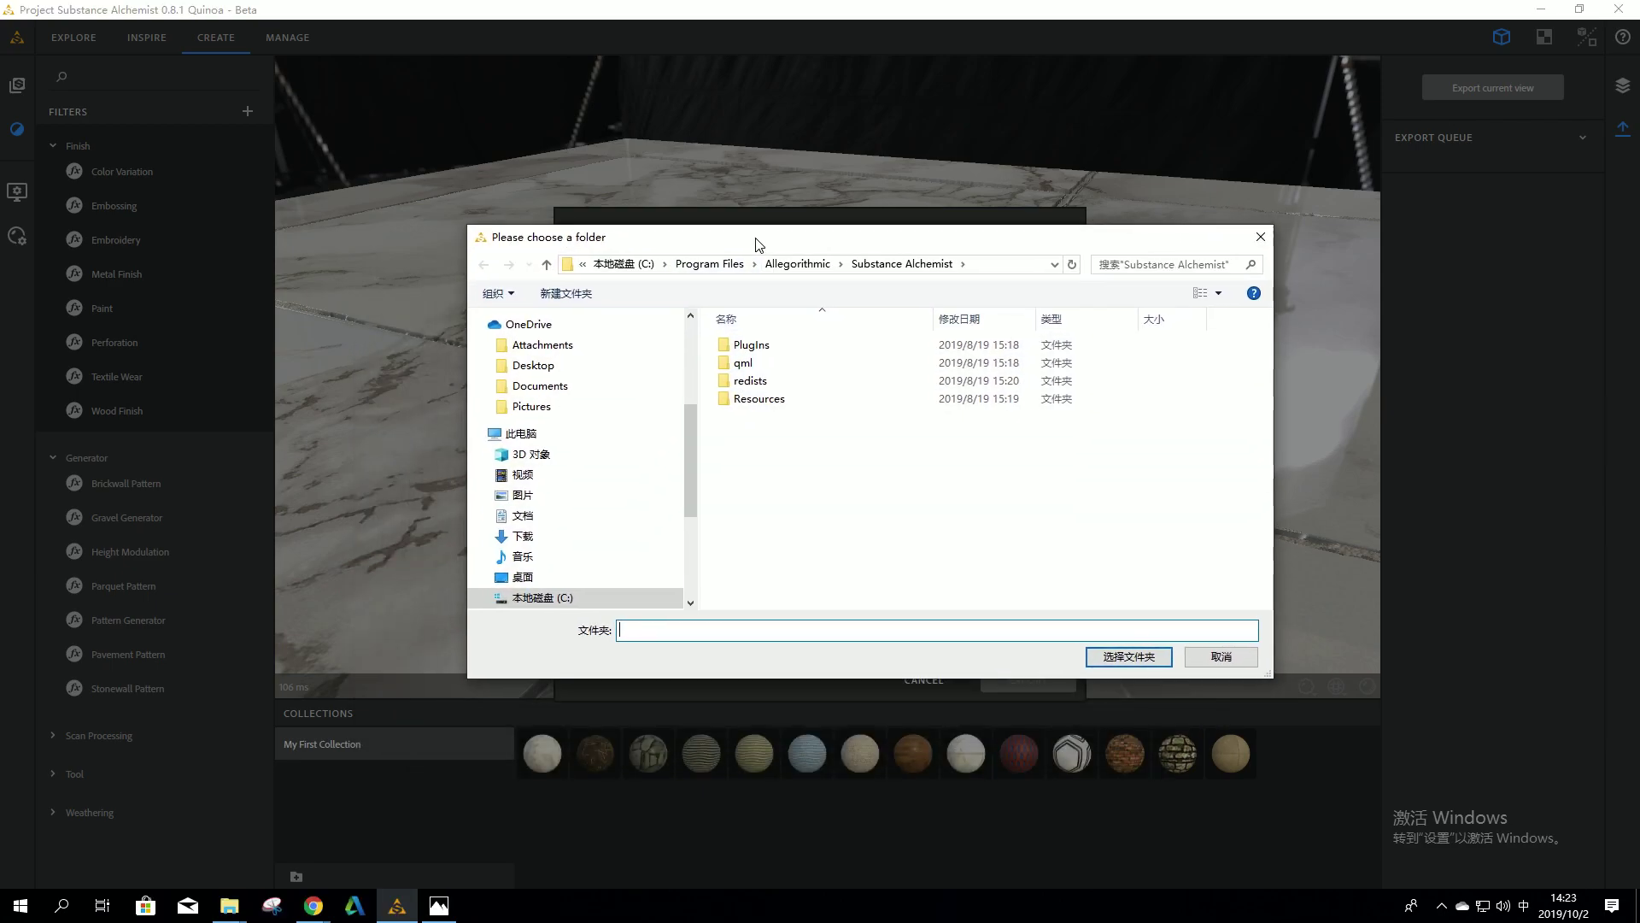
scroll(512, 485, up, 2)
scroll(512, 485, up, 1)
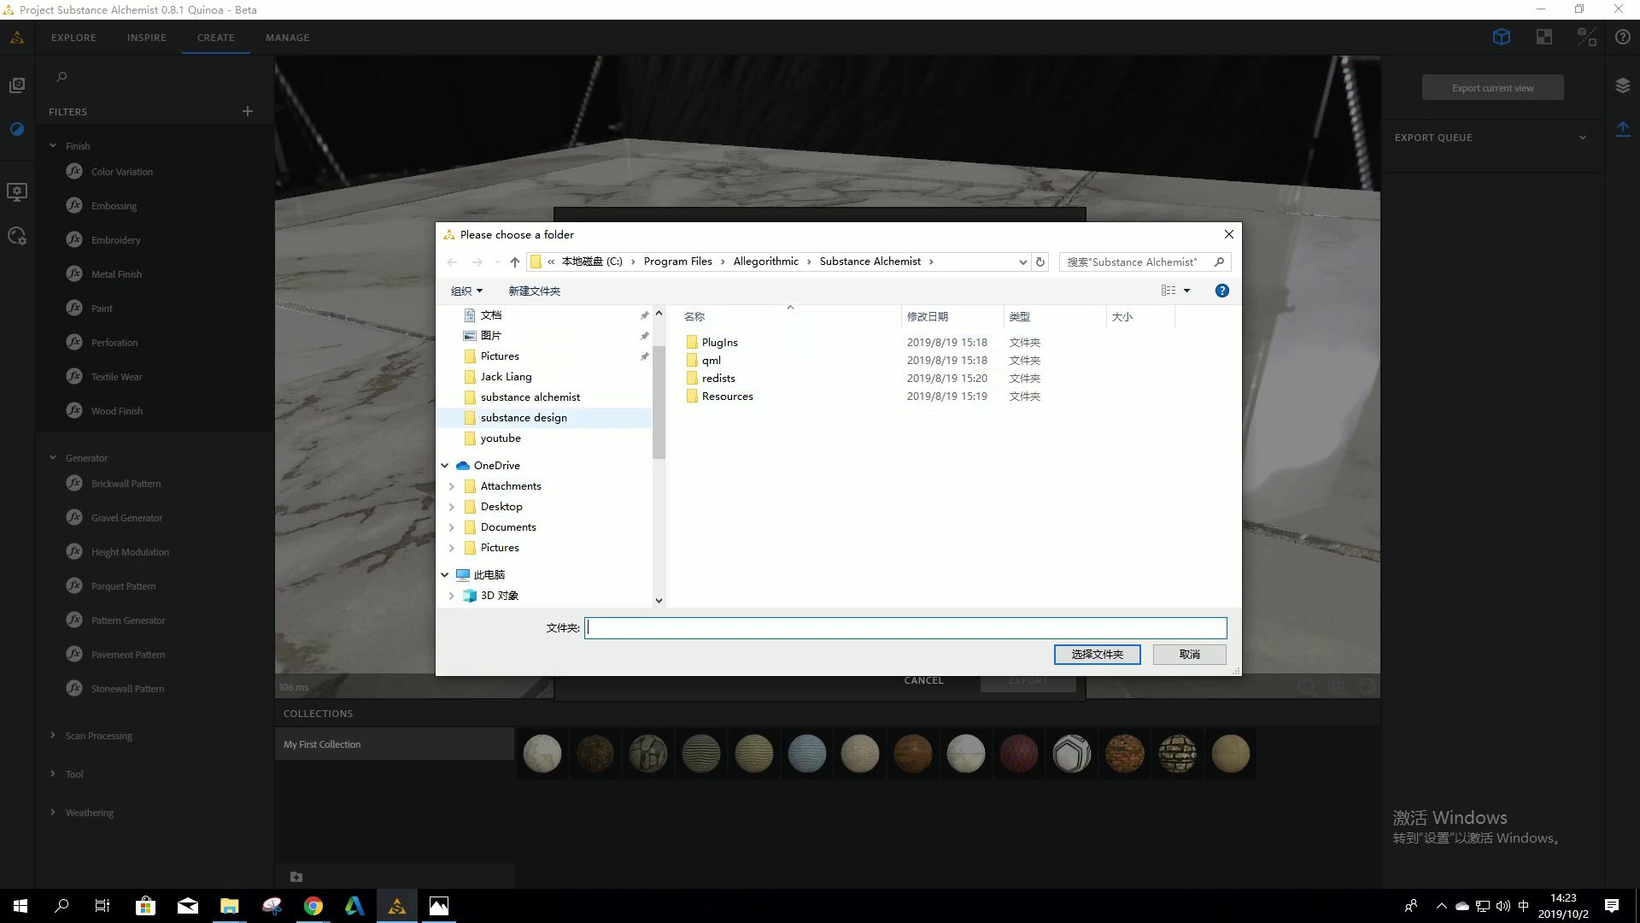
scroll(512, 445, up, 1)
scroll(529, 427, up, 1)
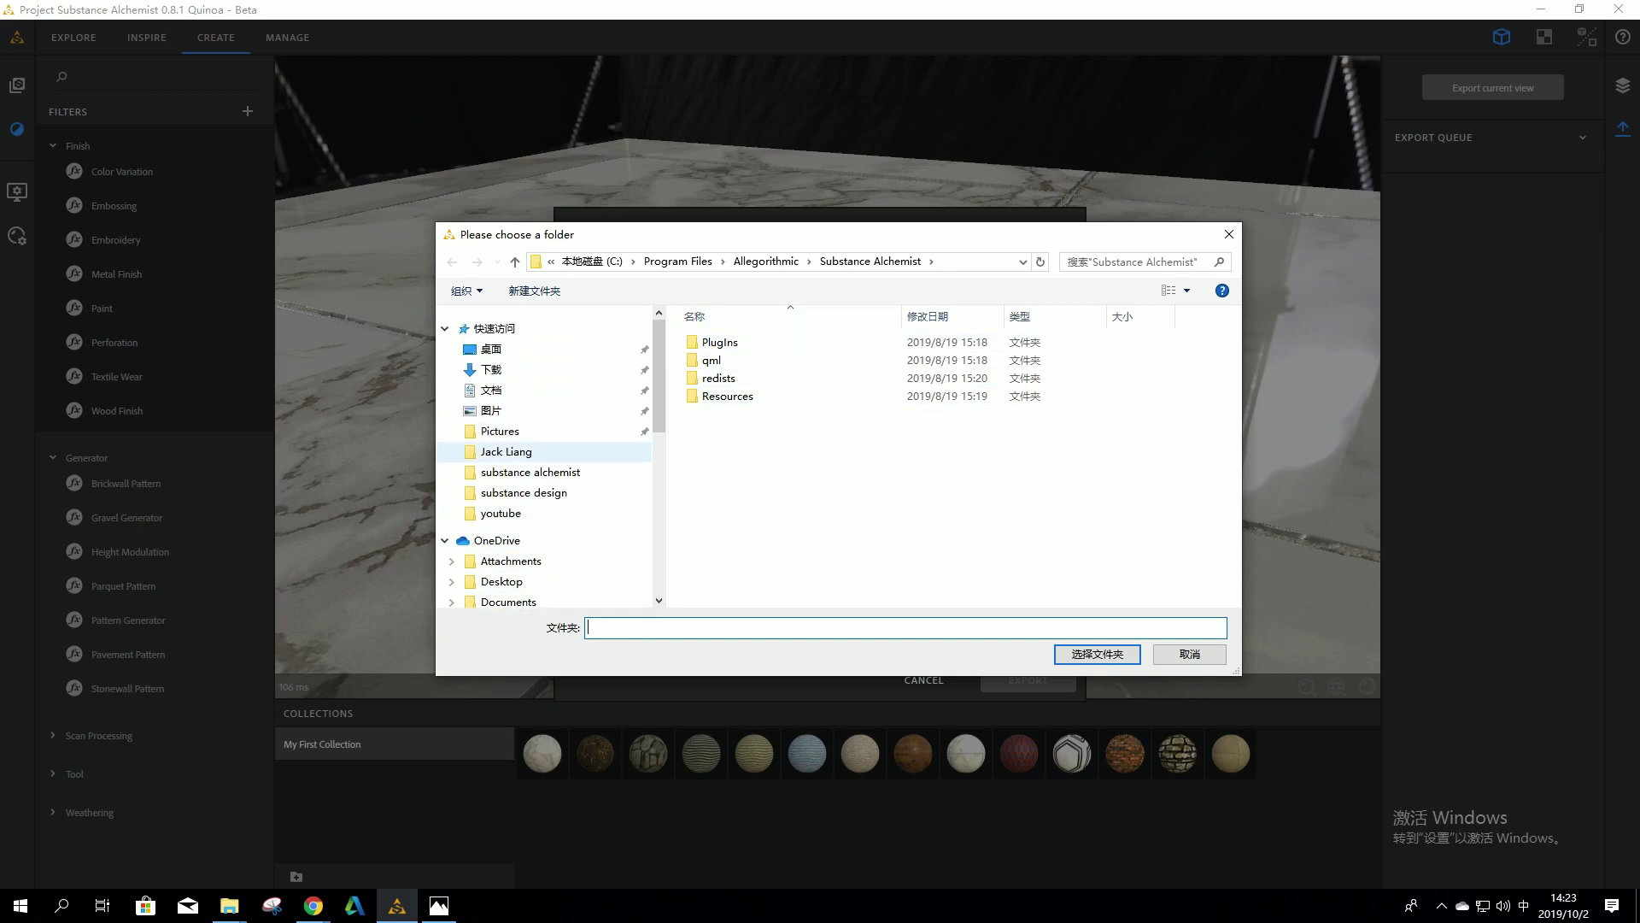
click(530, 472)
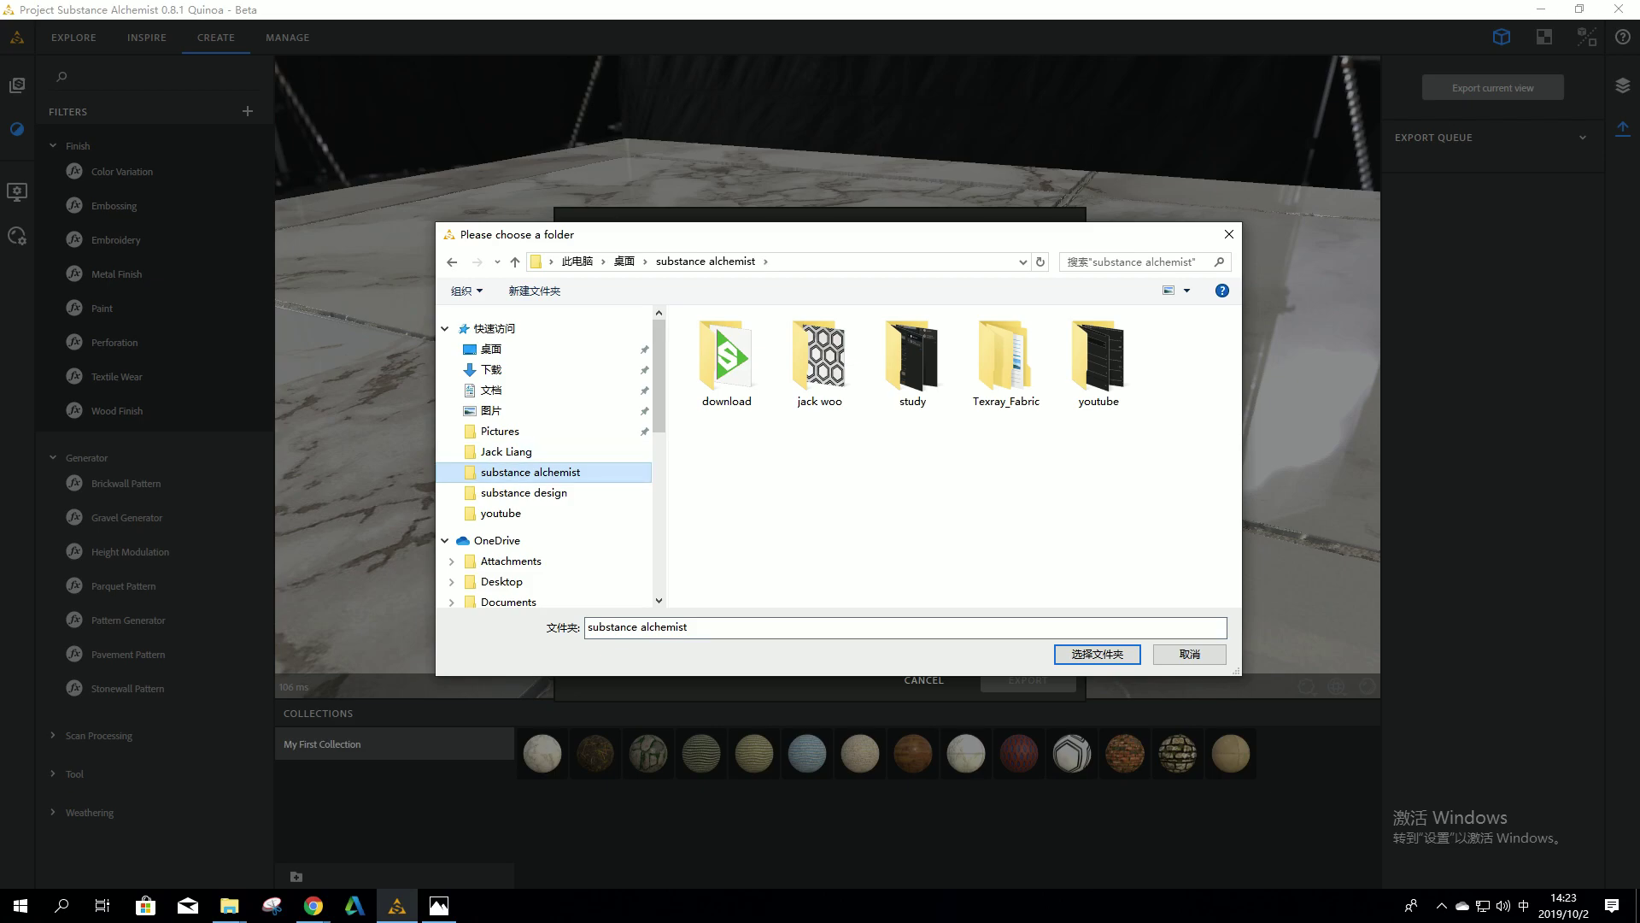
click(727, 359)
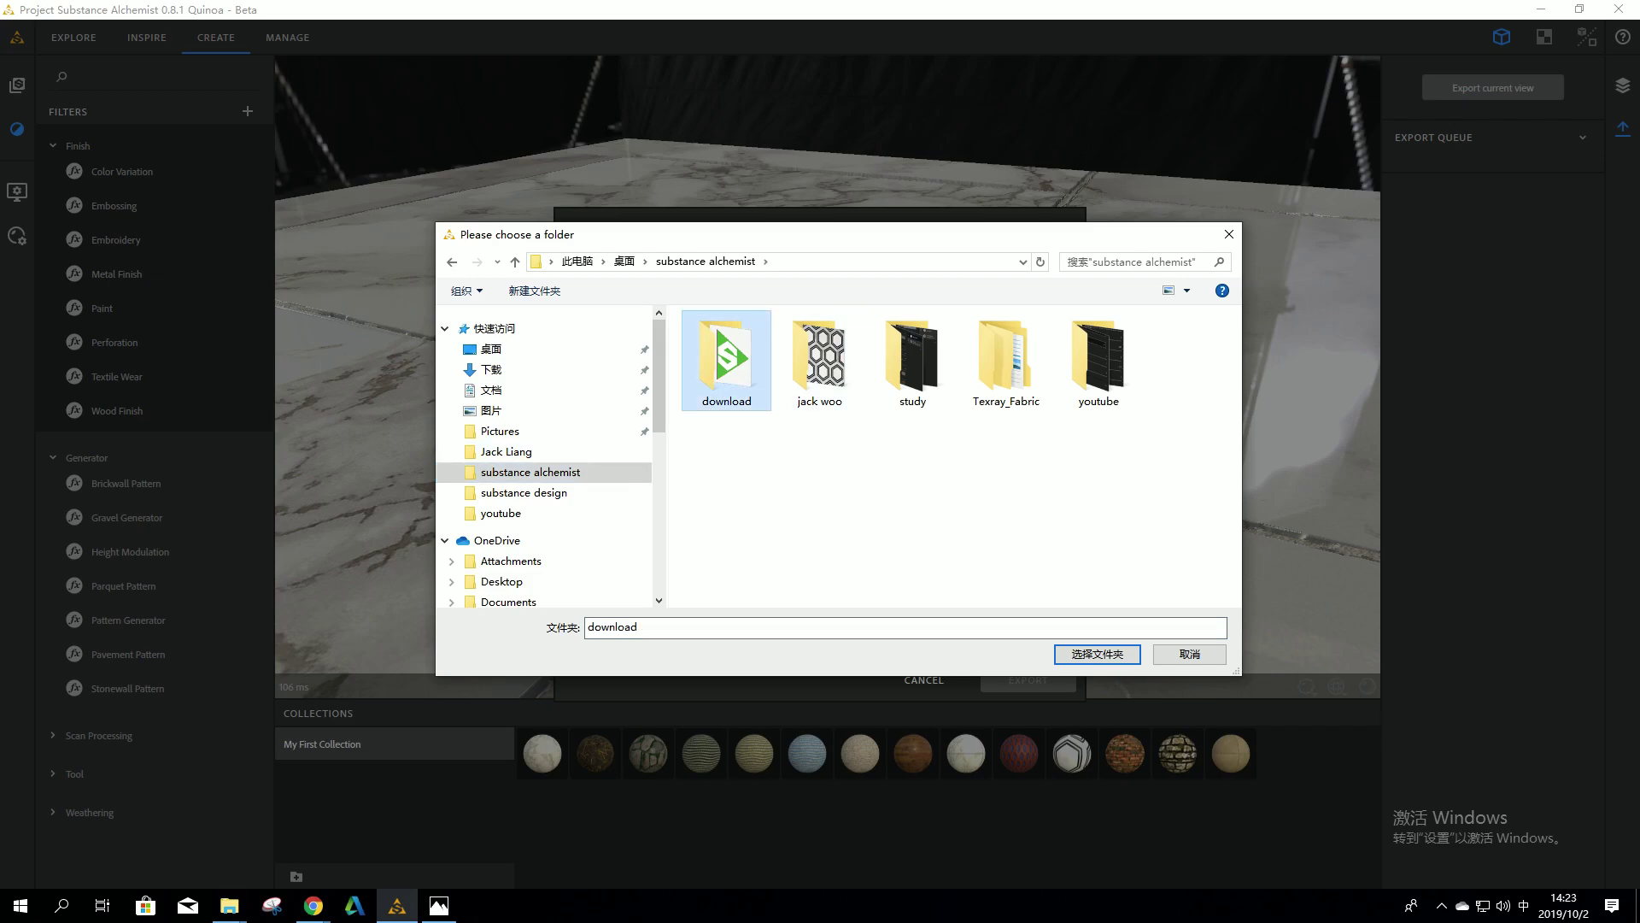
click(912, 359)
click(1006, 359)
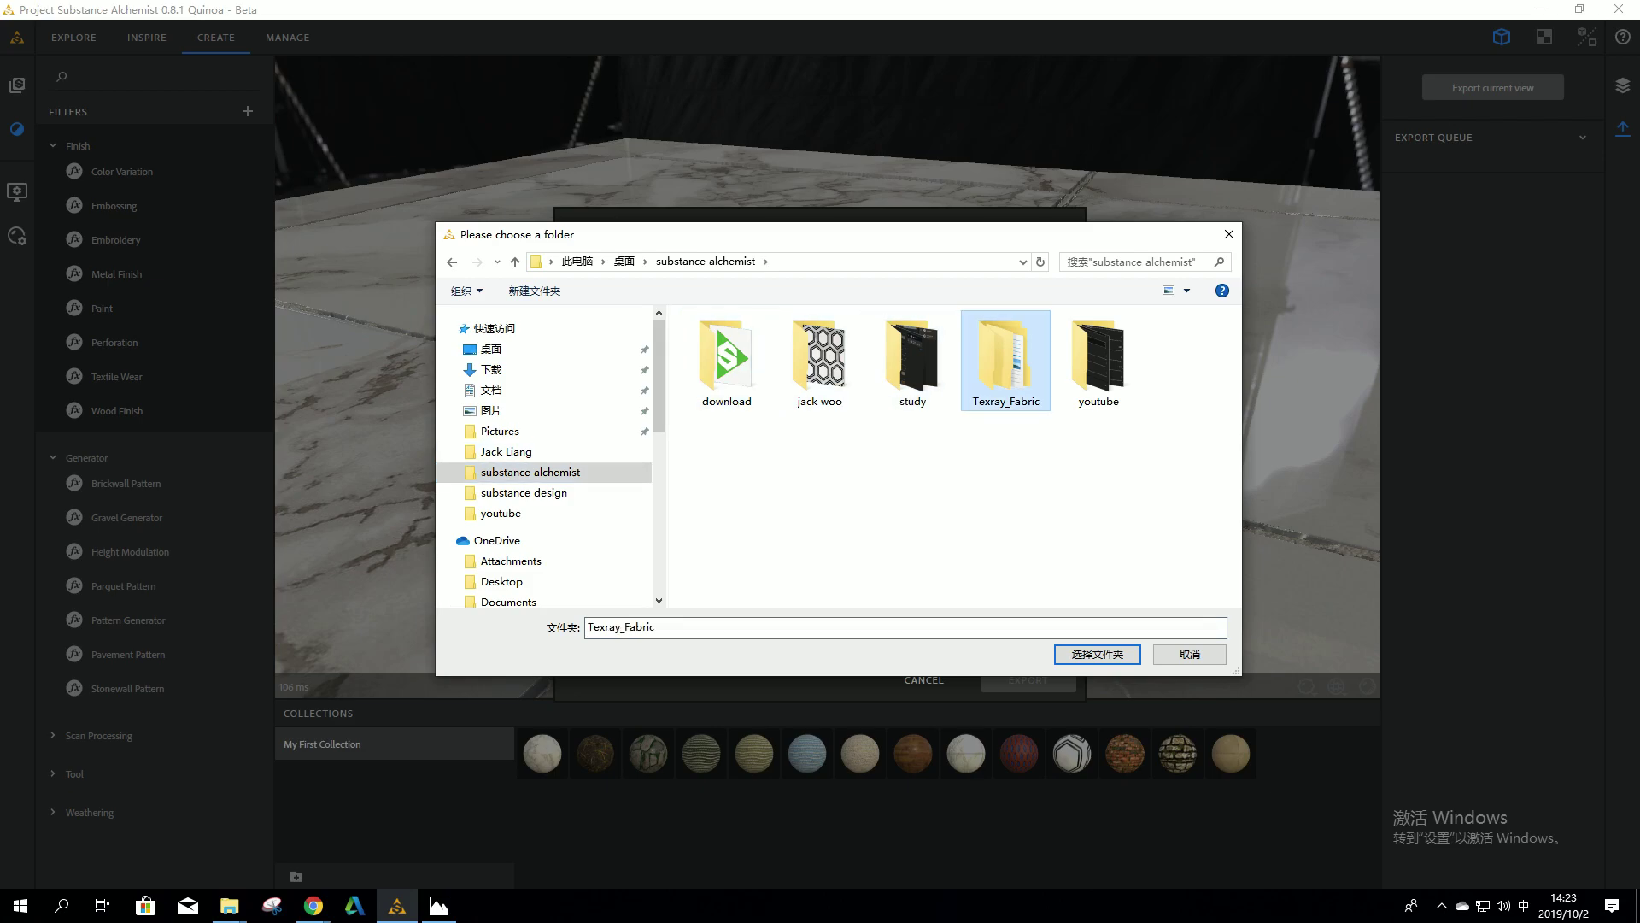
double_click(1098, 358)
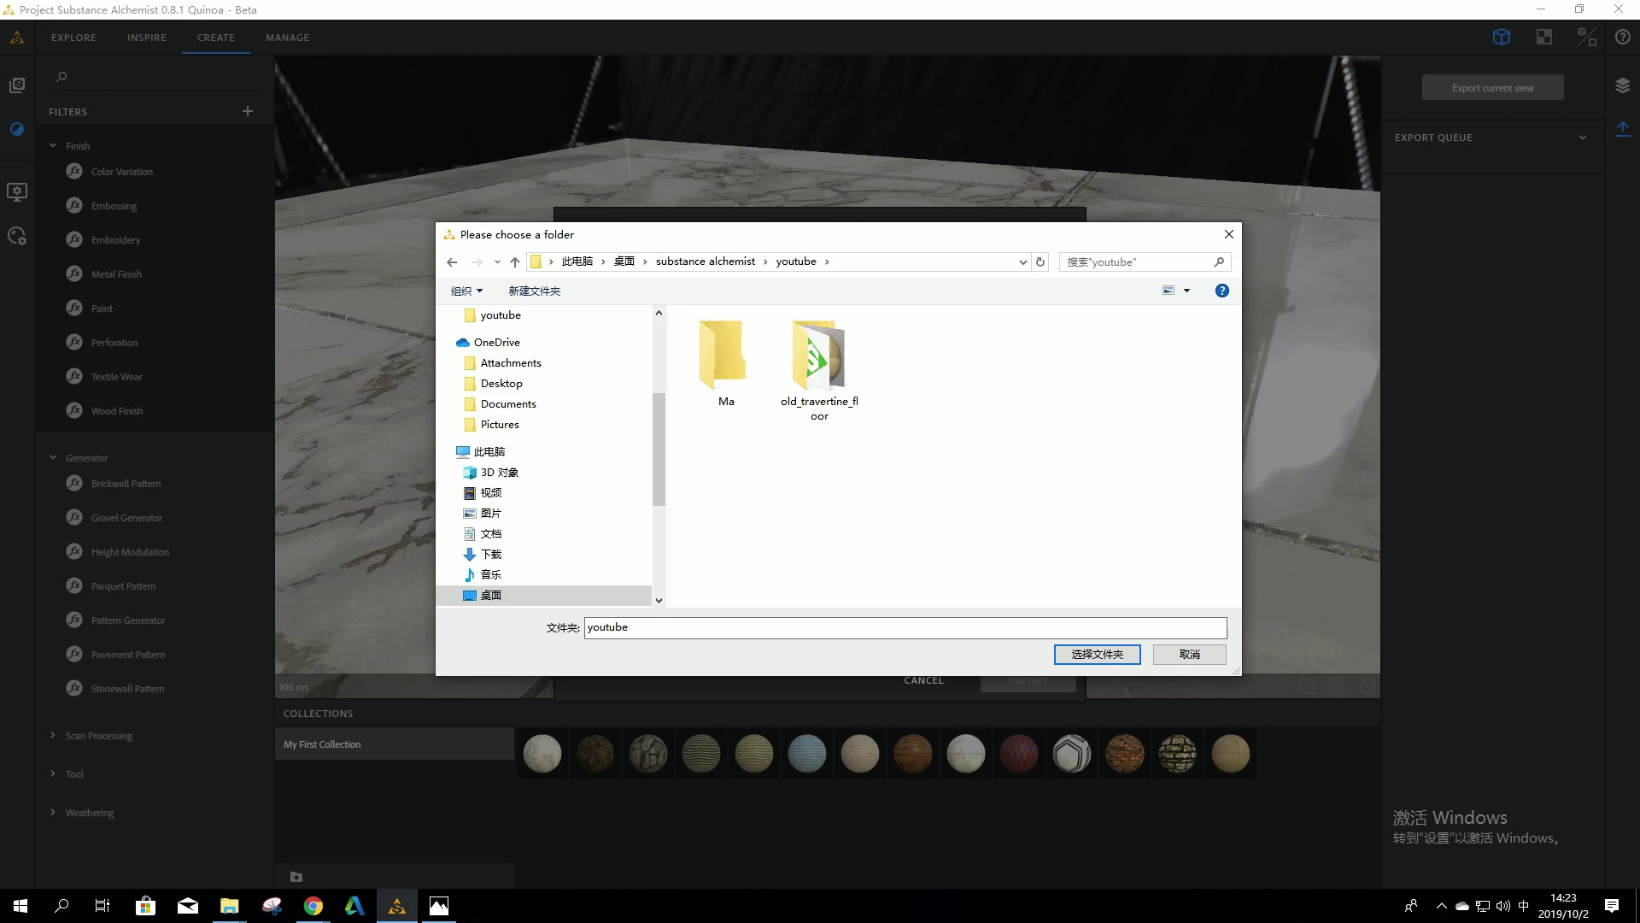
double_click(819, 359)
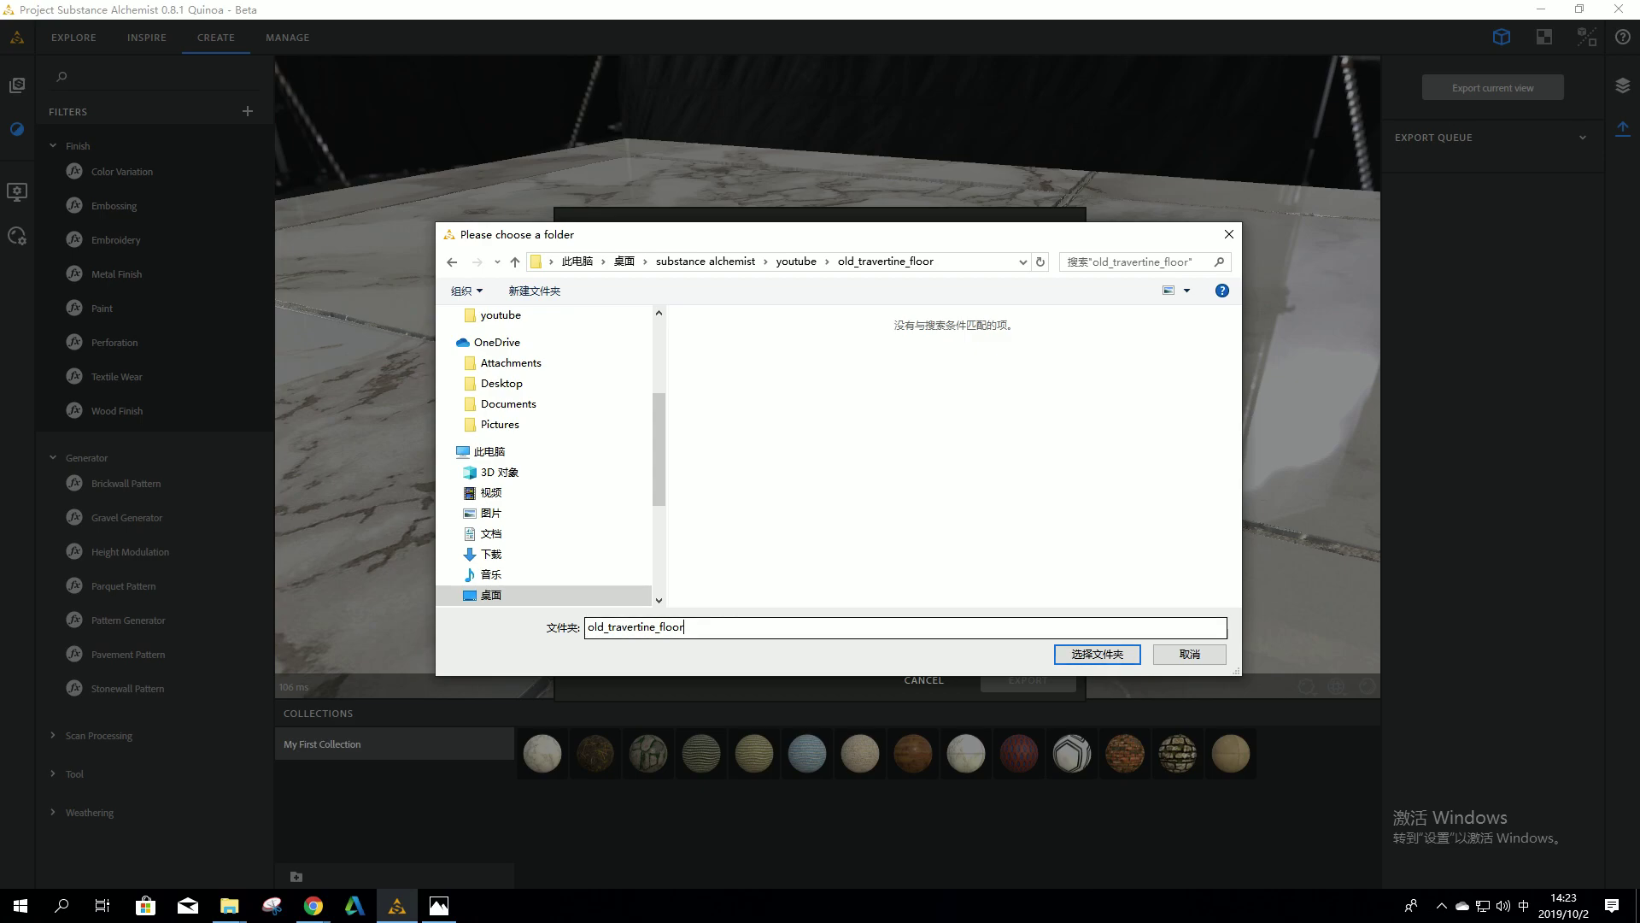
key(alt+Up)
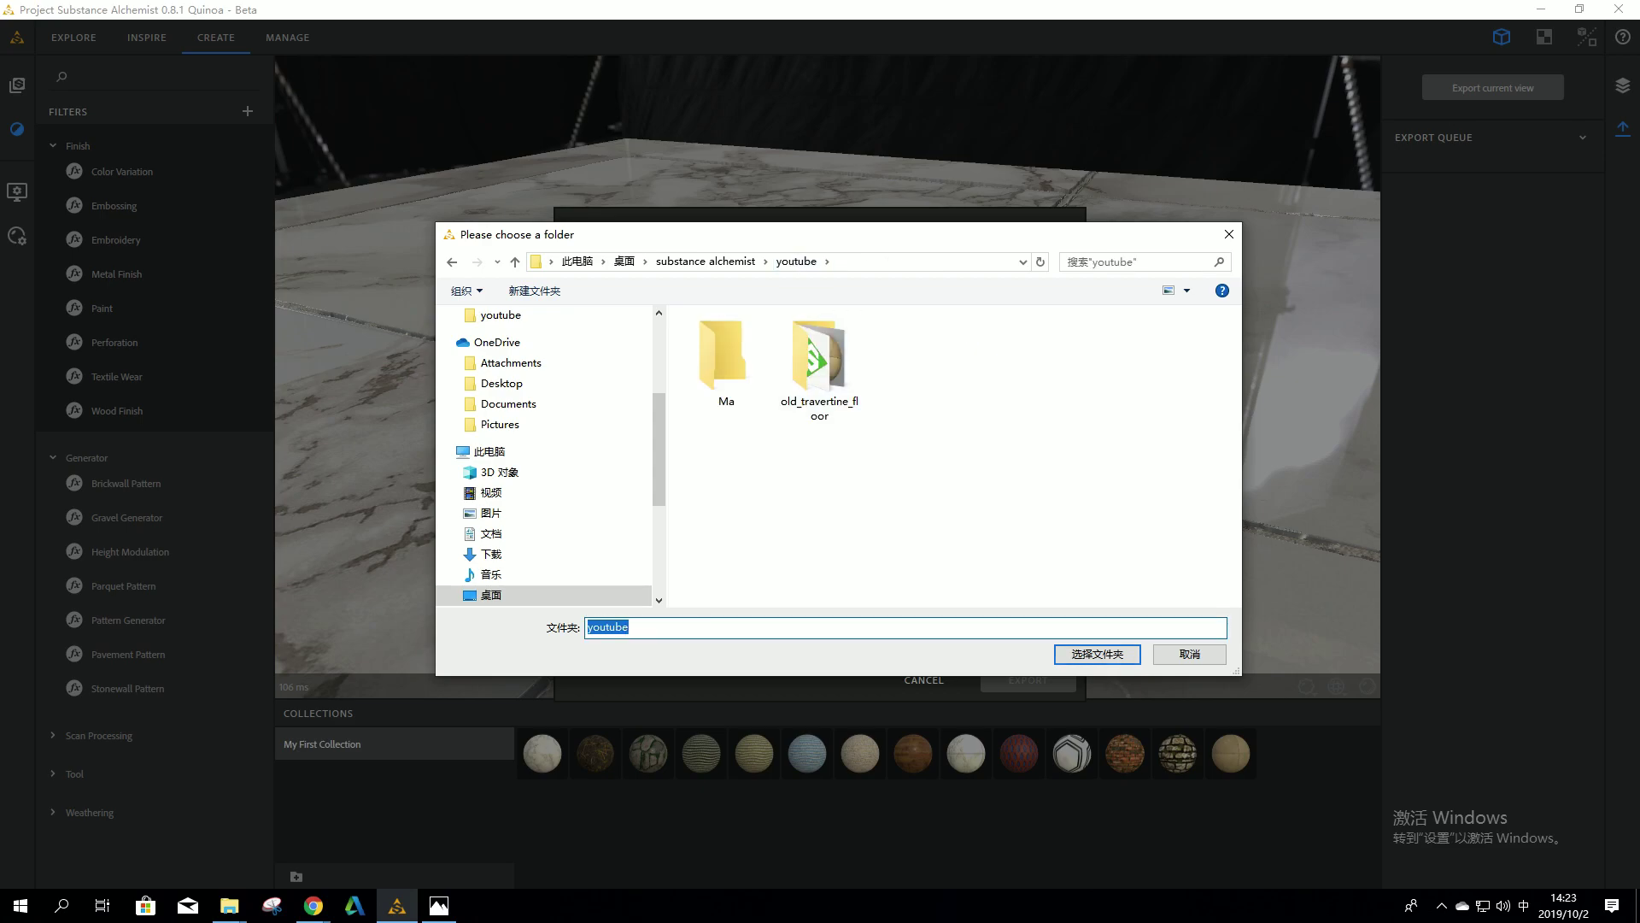
Dismiss the missing 'Marble' path warning and confirm youtube as the export folder
click(1097, 653)
text(M)
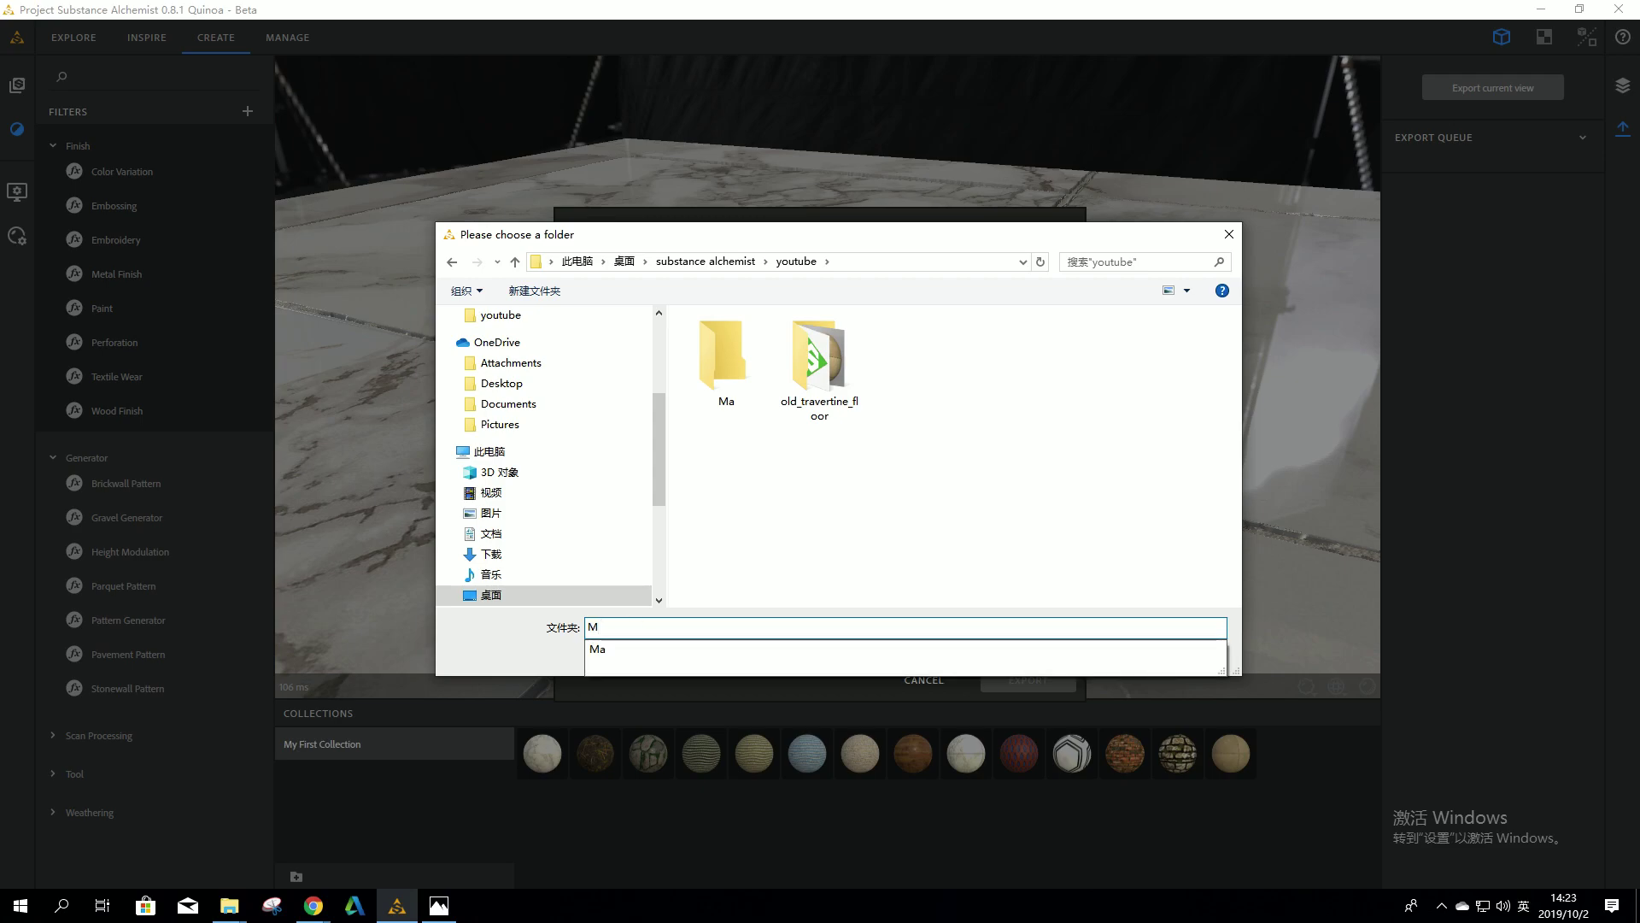
text(arbl)
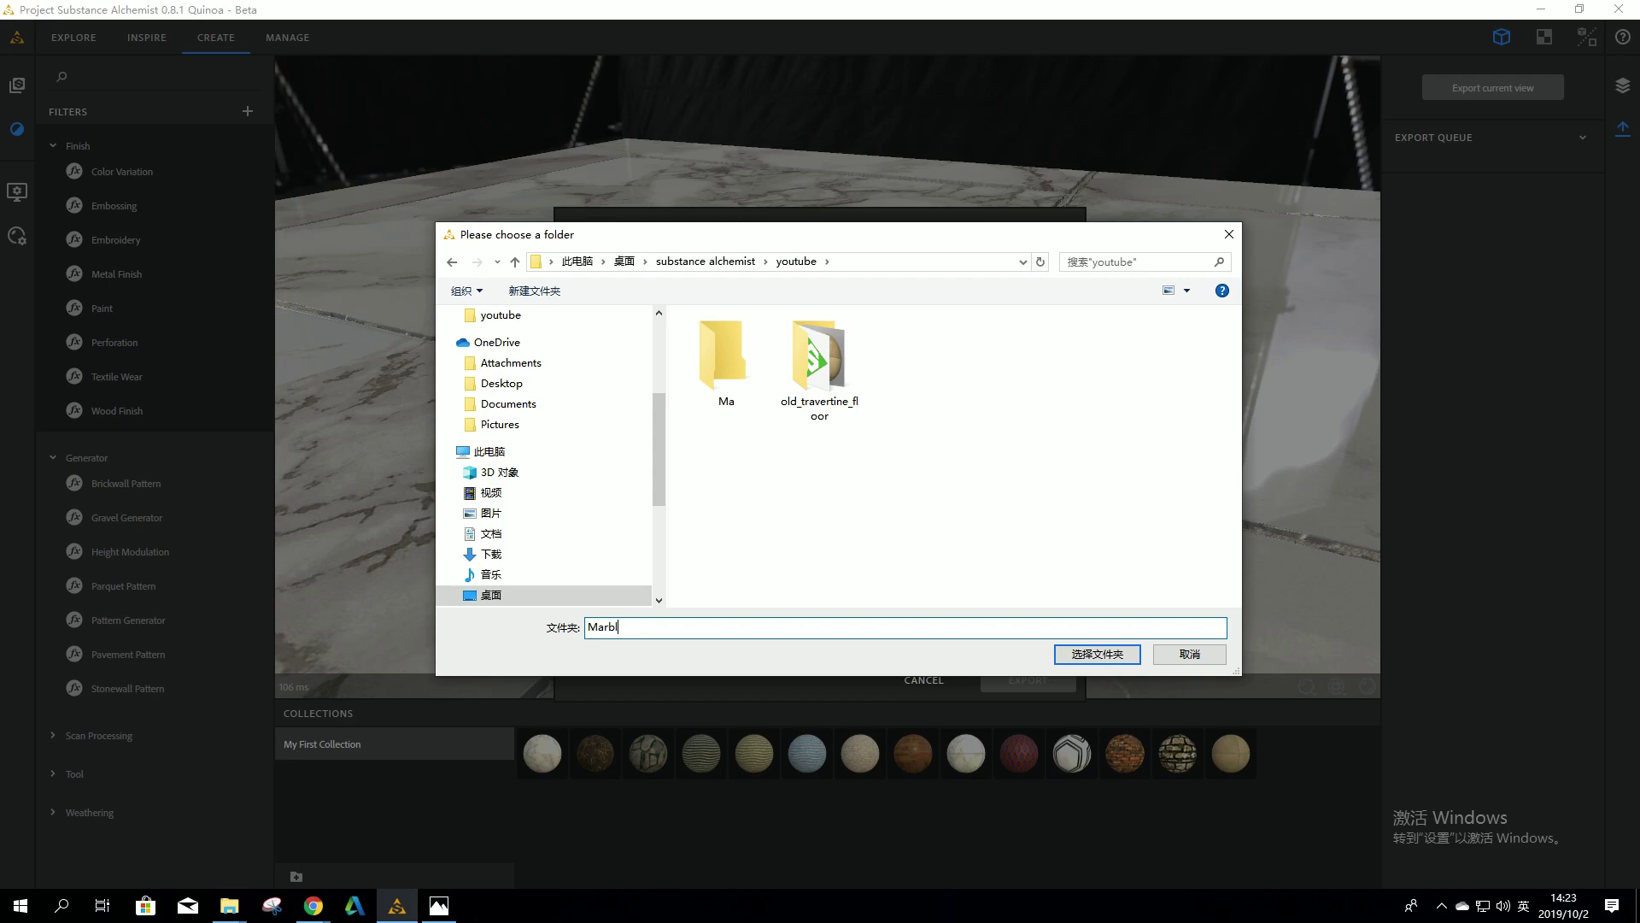
text(e)
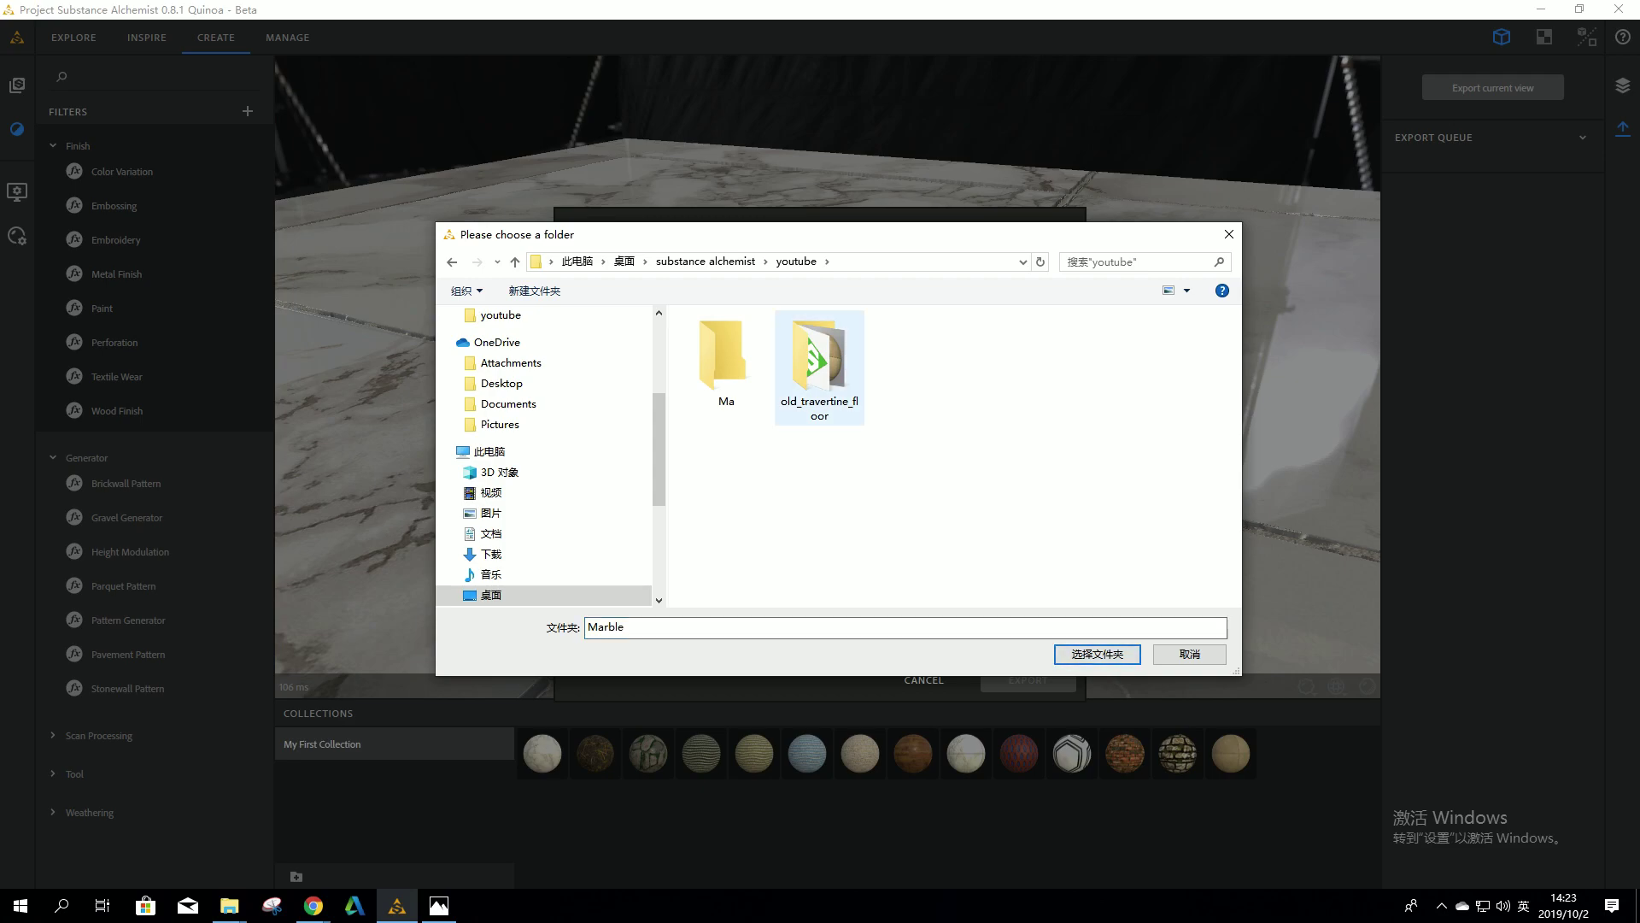
click(1097, 653)
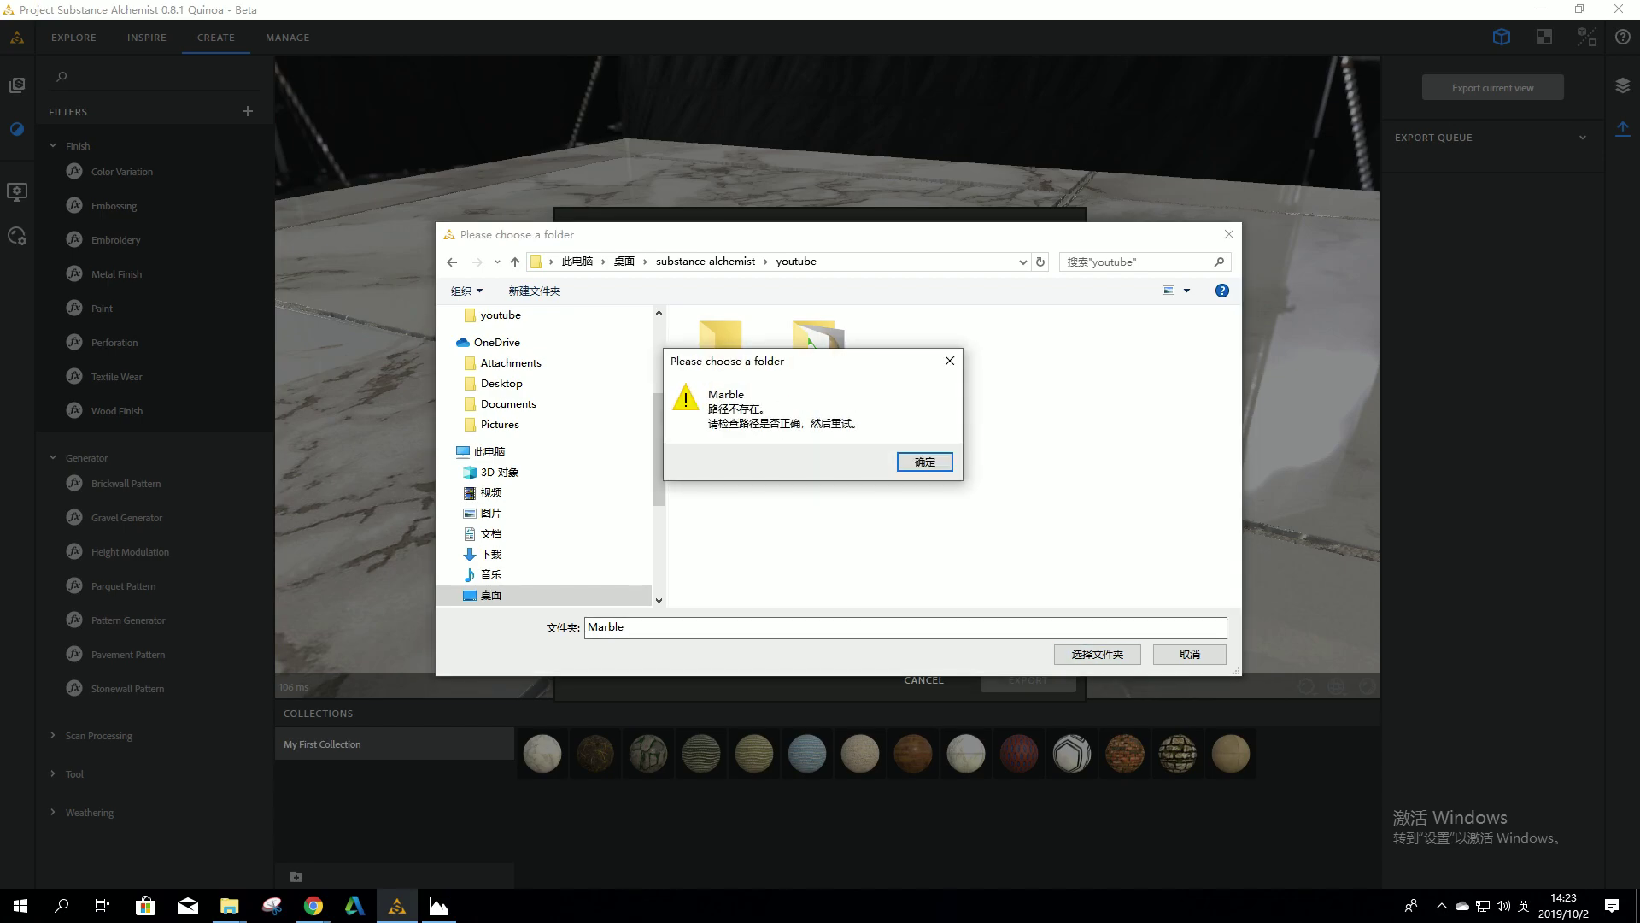
key(Return)
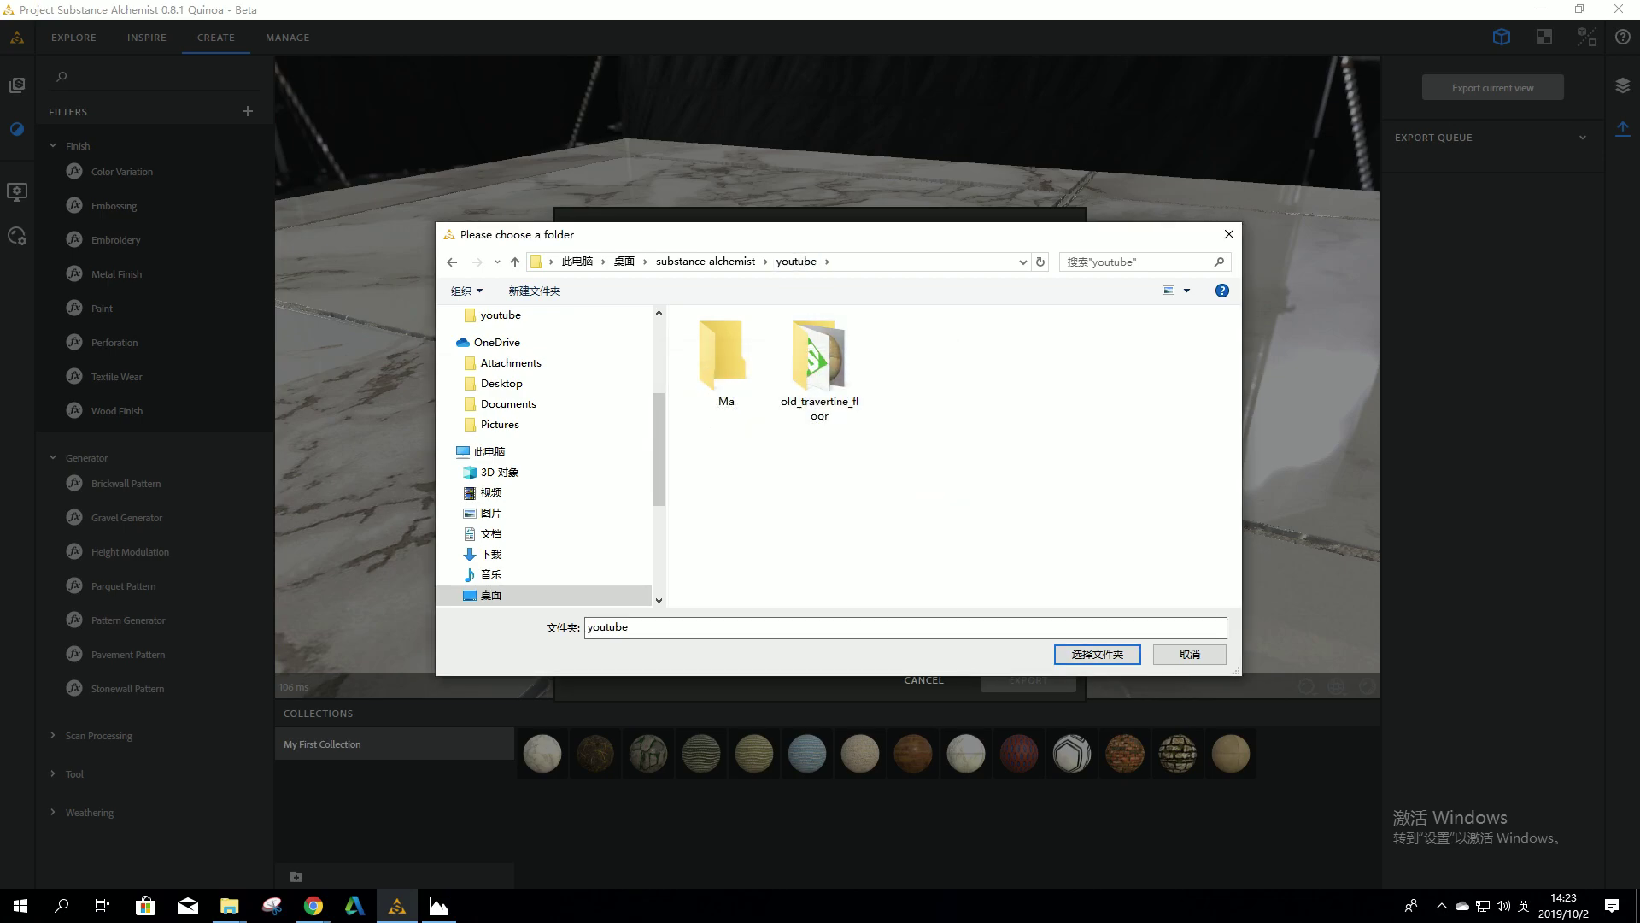
key(Return)
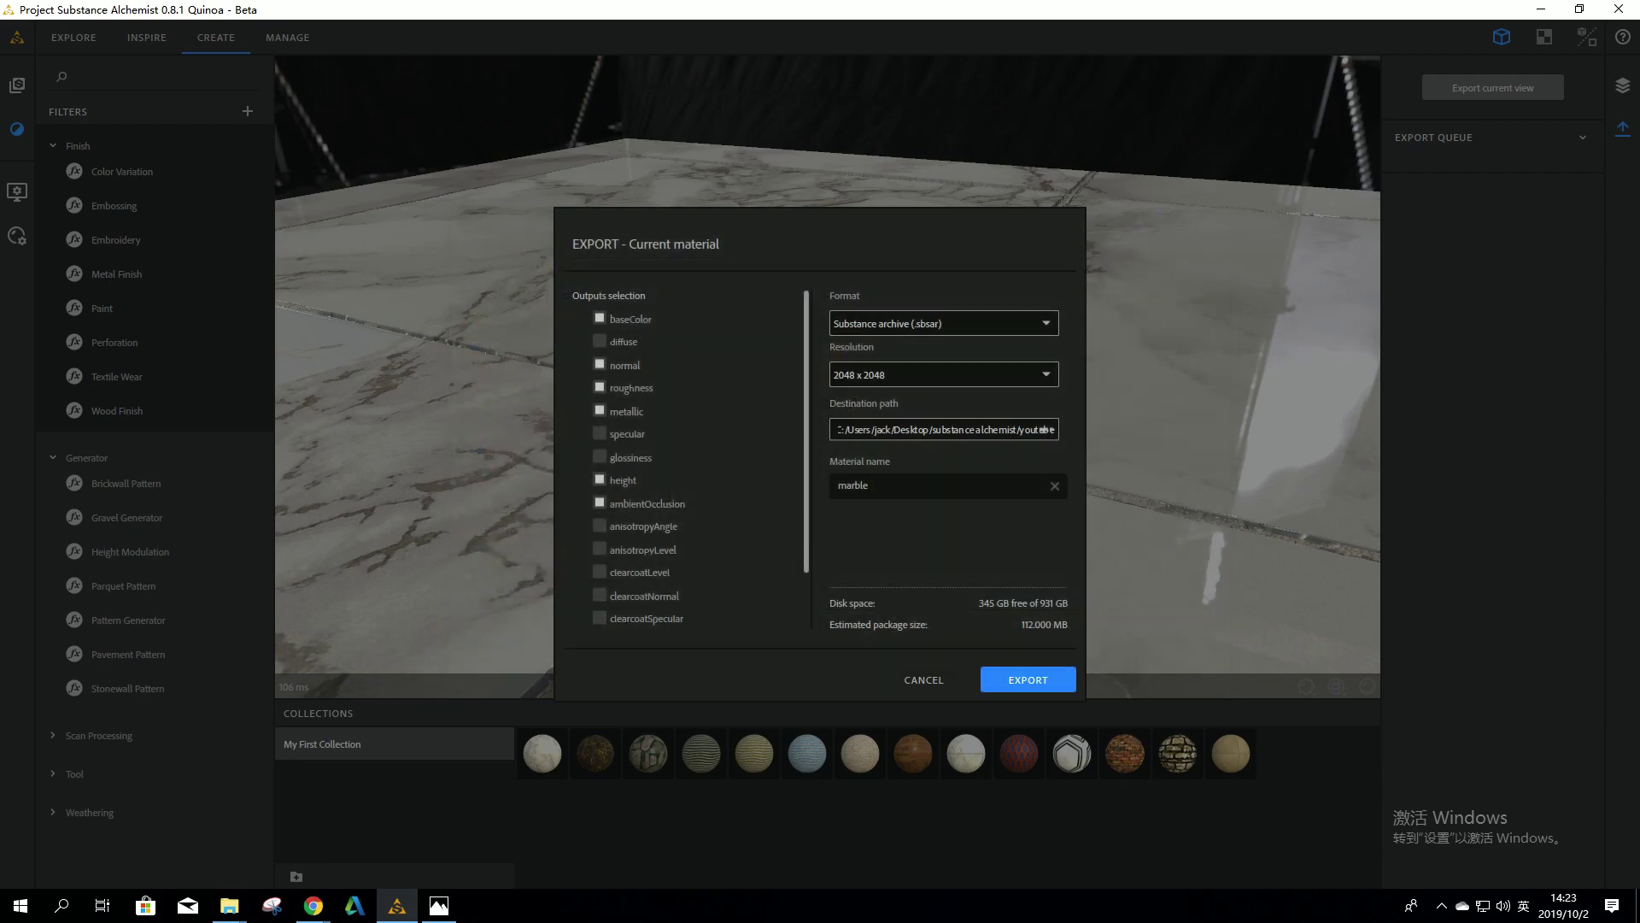
Queue the marble material's .sbsar export from the Export dialog
key(Return)
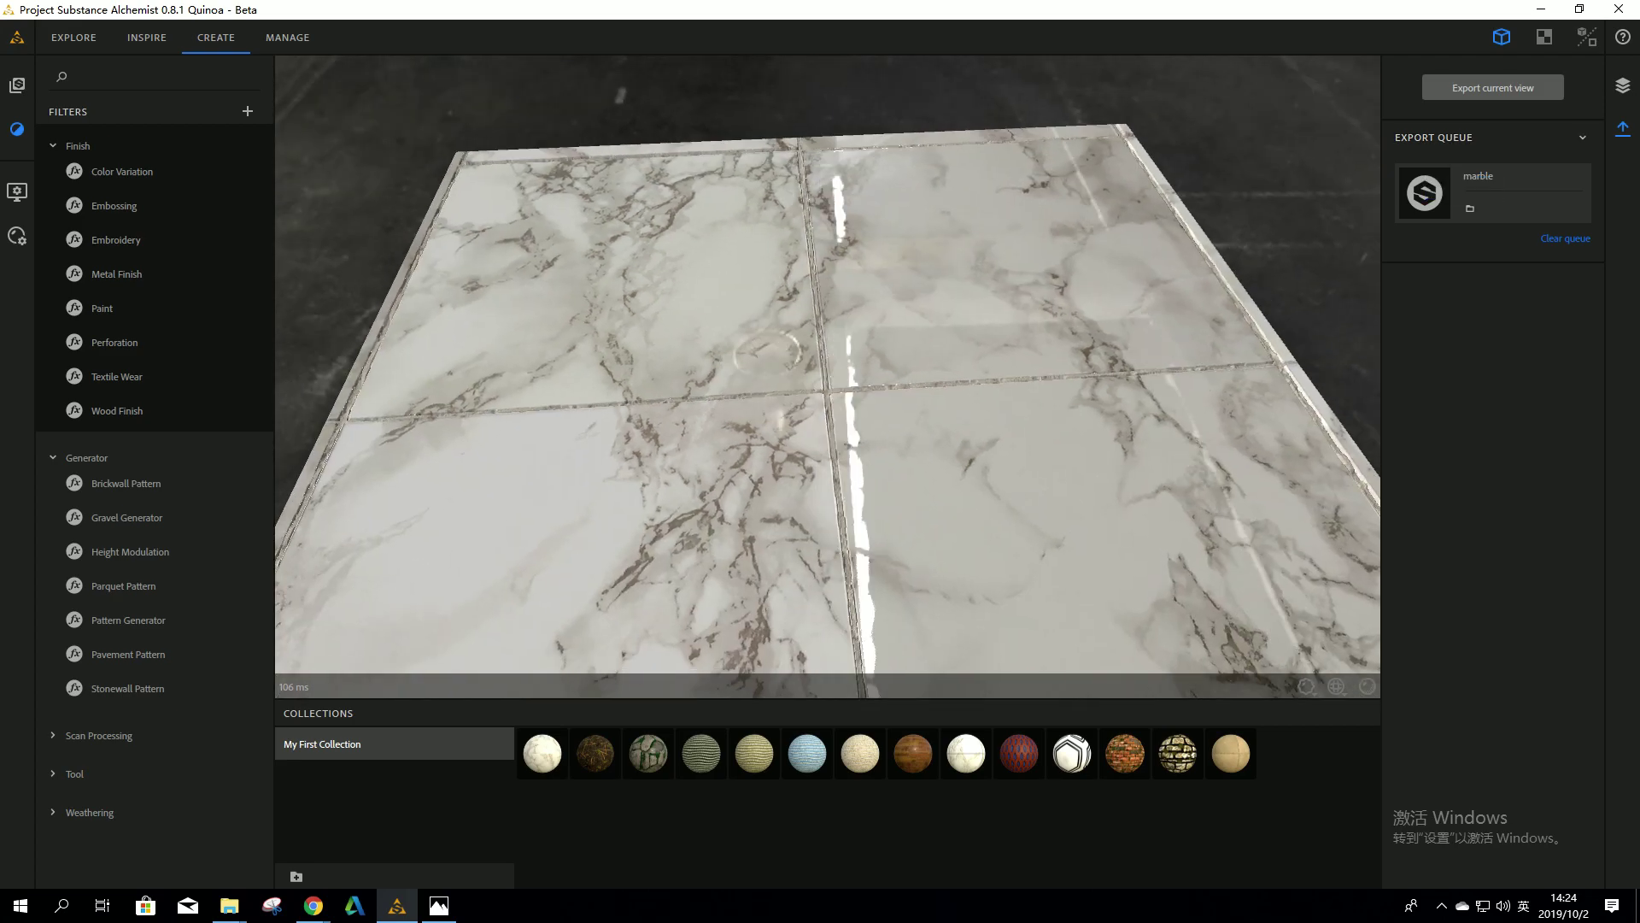
Select the Brickwall Pattern layer in the layer stack and view the tiles from above
click(1623, 86)
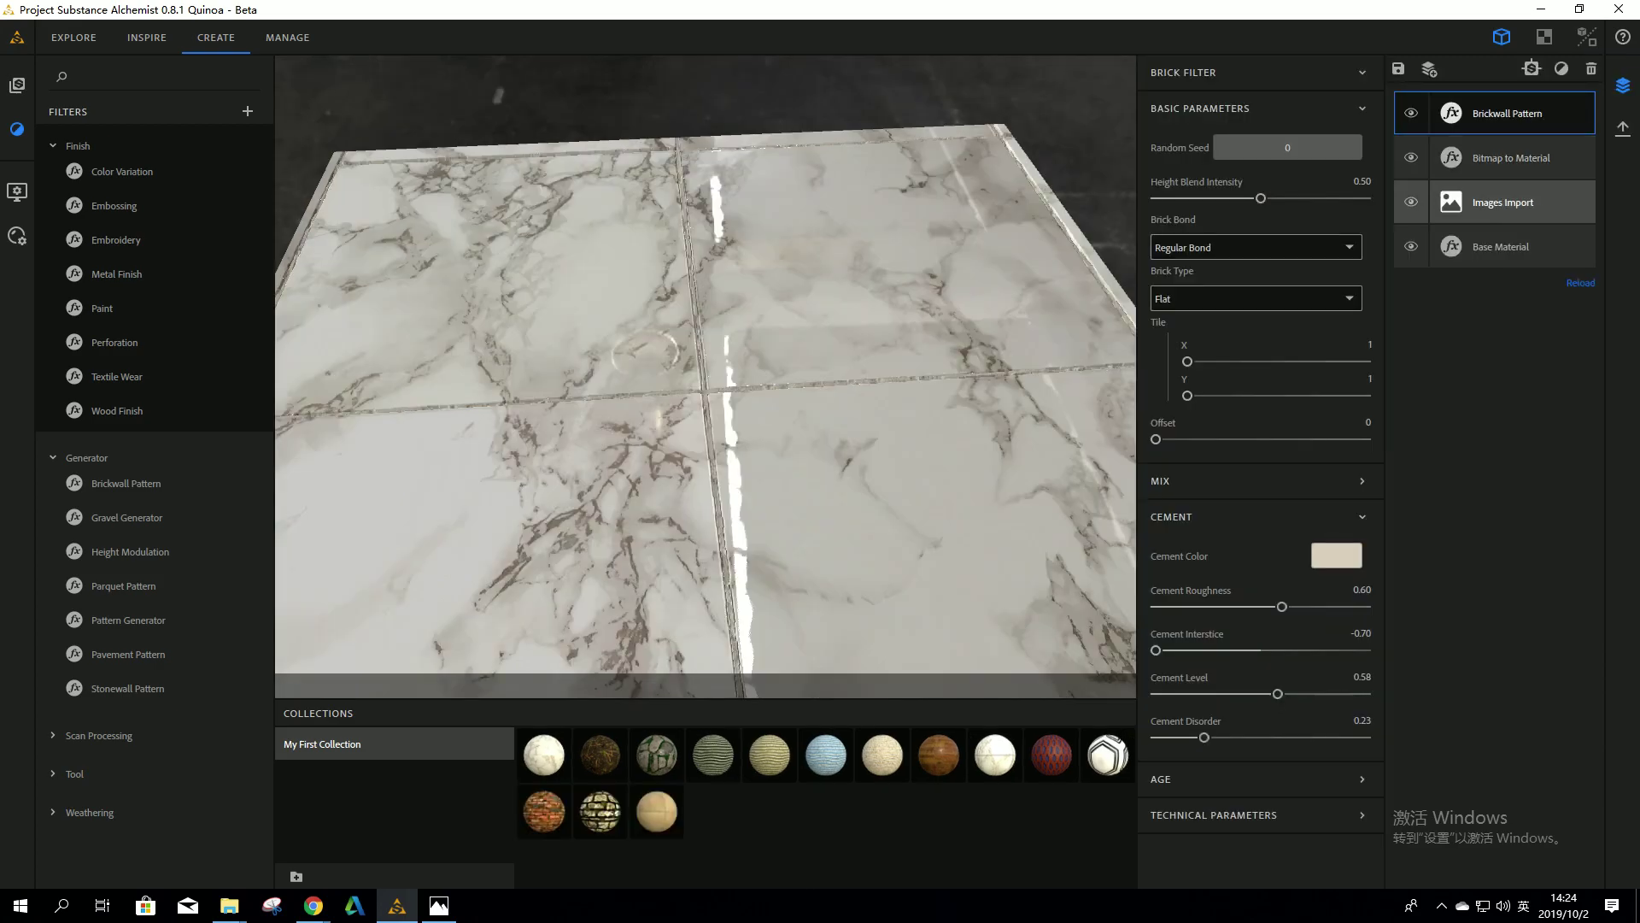
click(1504, 202)
click(1508, 113)
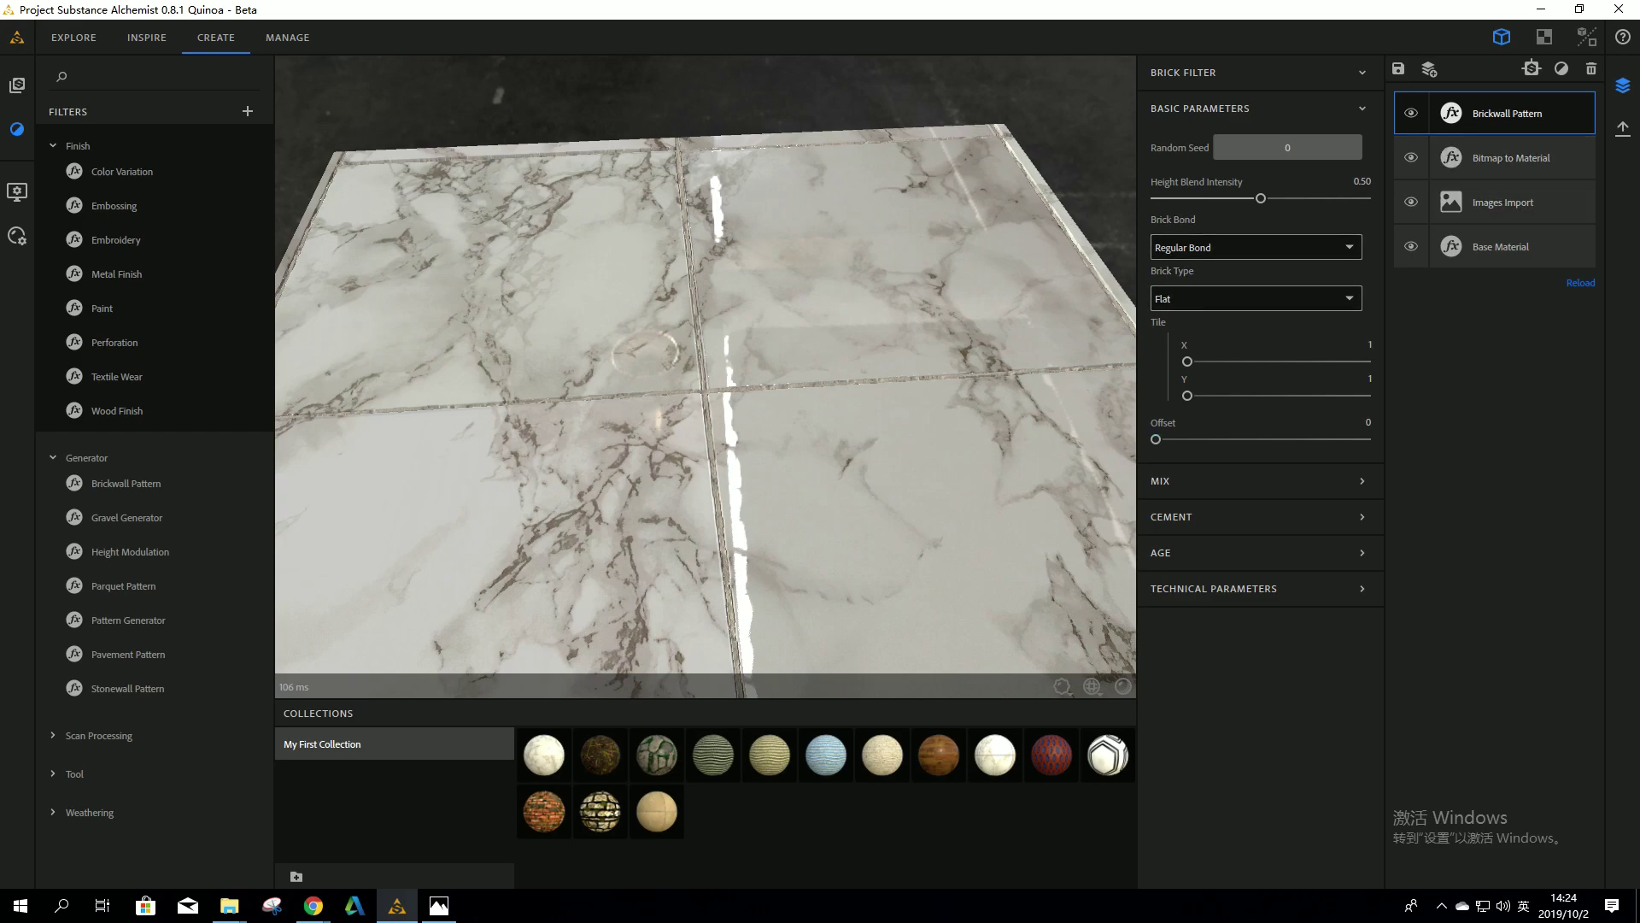
drag(645, 352, 713, 417)
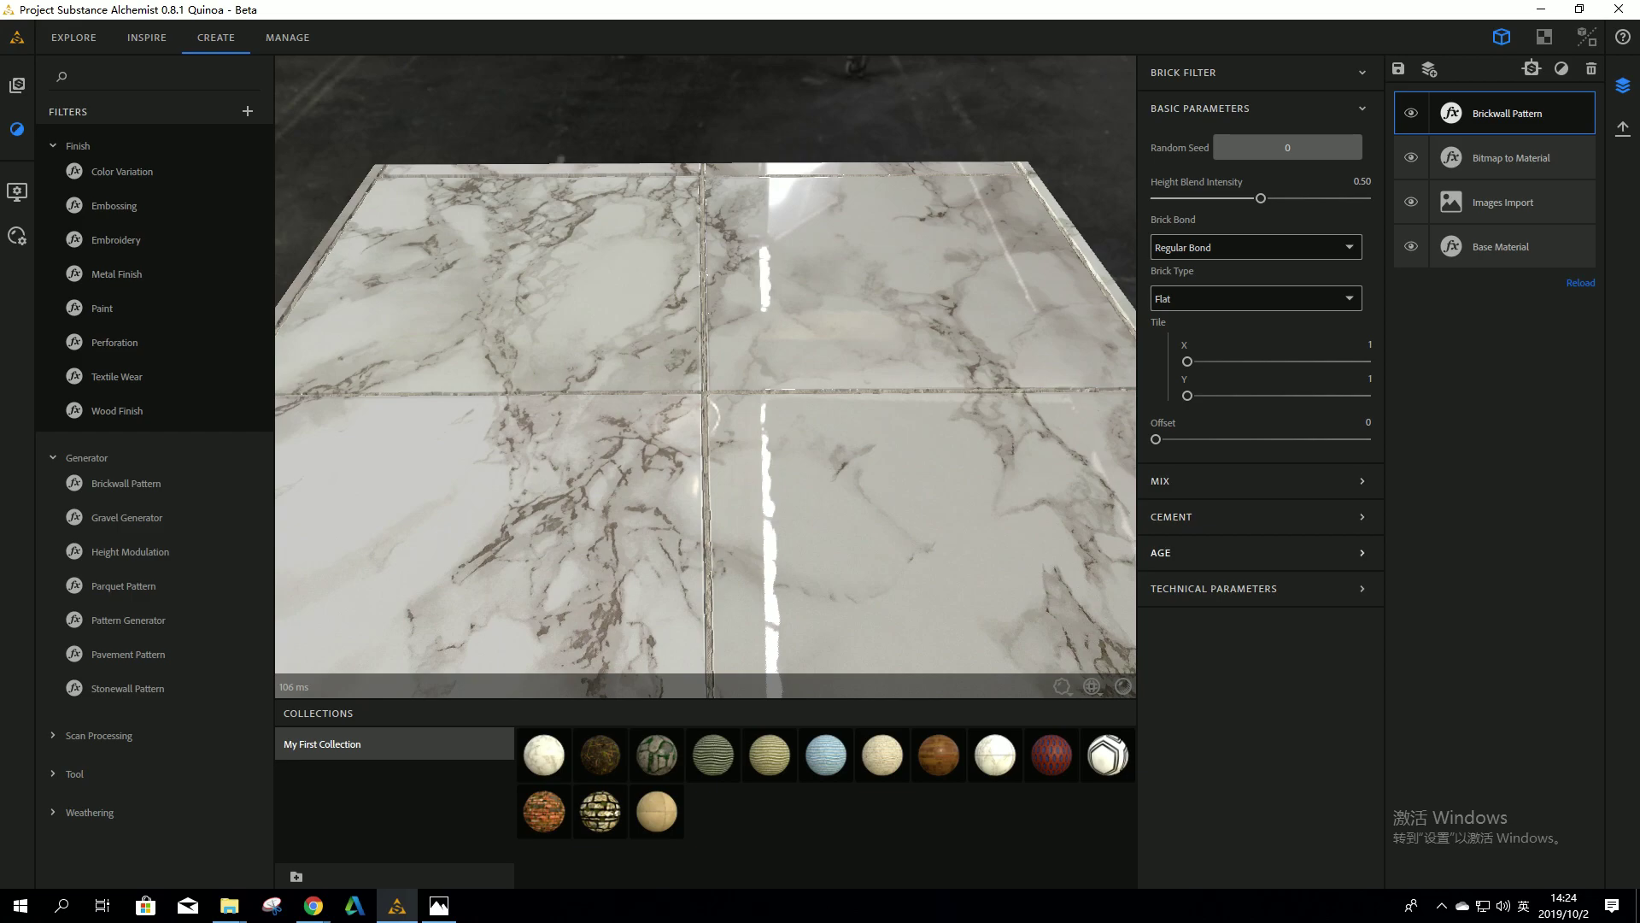
Set Brick Edge under the pattern's AGE settings to 0, then return to the export queue
click(1213, 588)
click(1160, 552)
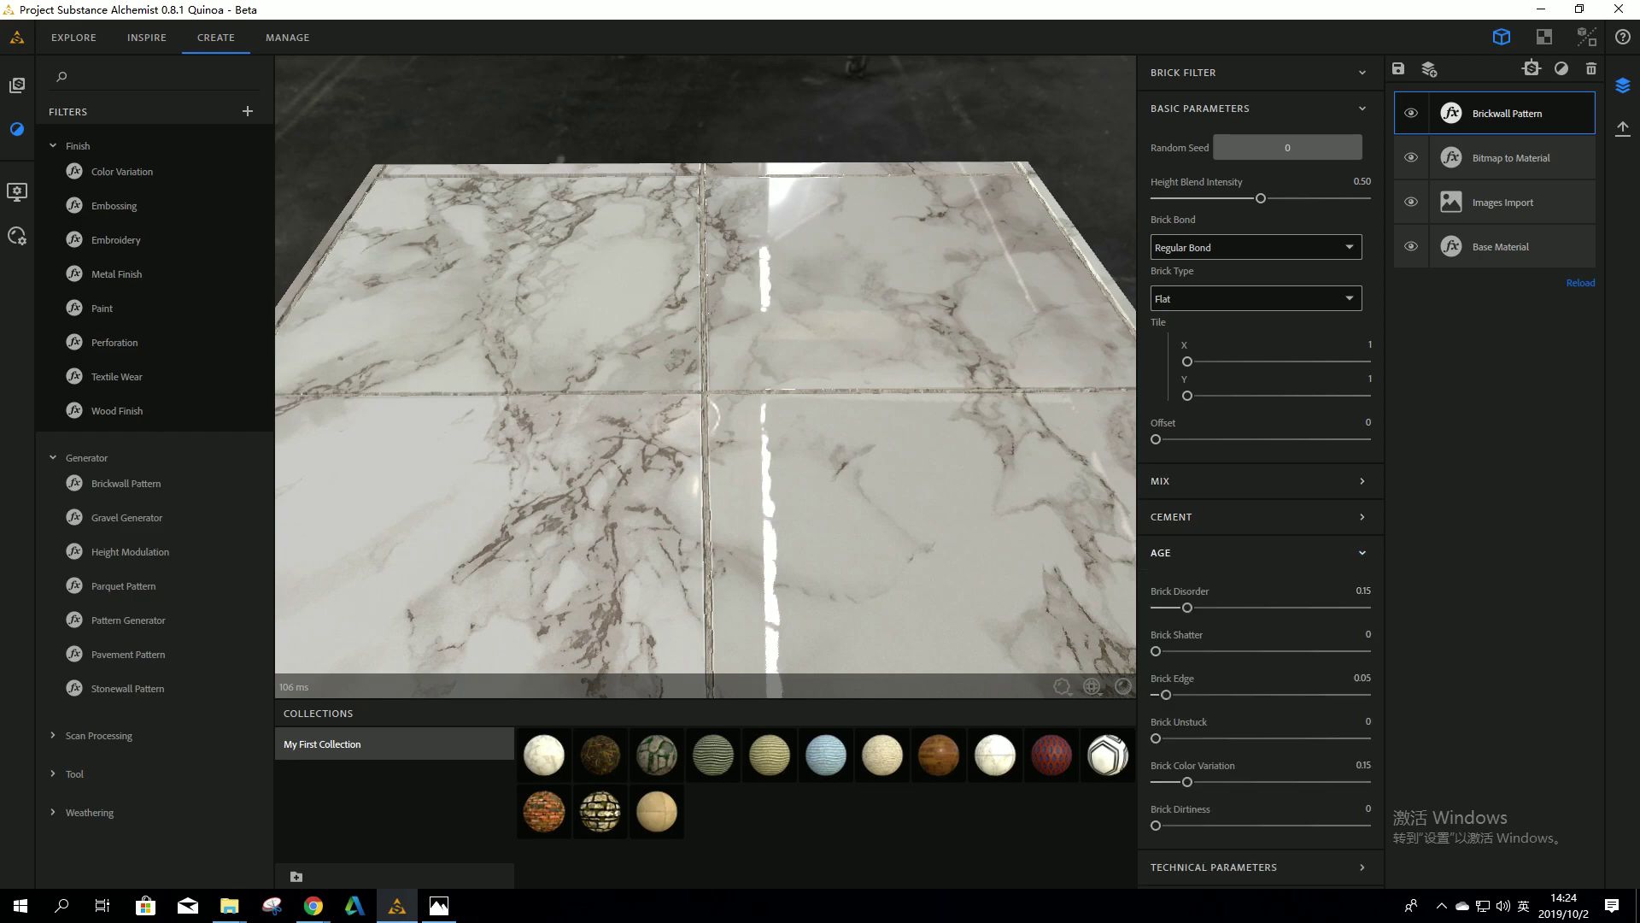
drag(1166, 695, 1157, 694)
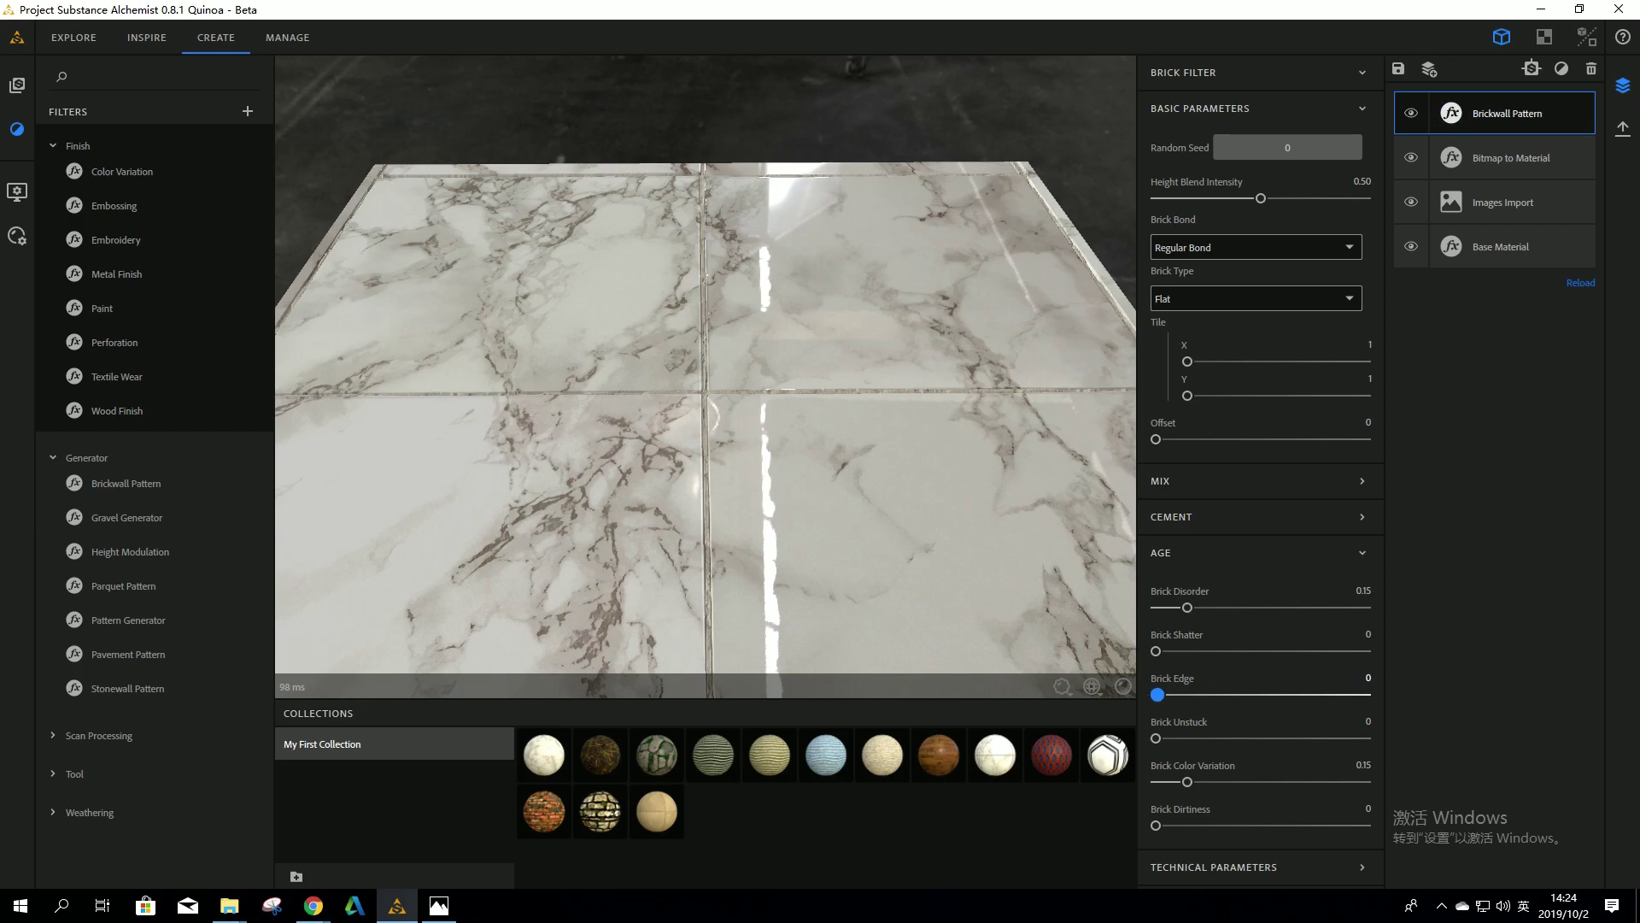
drag(1157, 695, 1172, 695)
drag(1172, 695, 1145, 692)
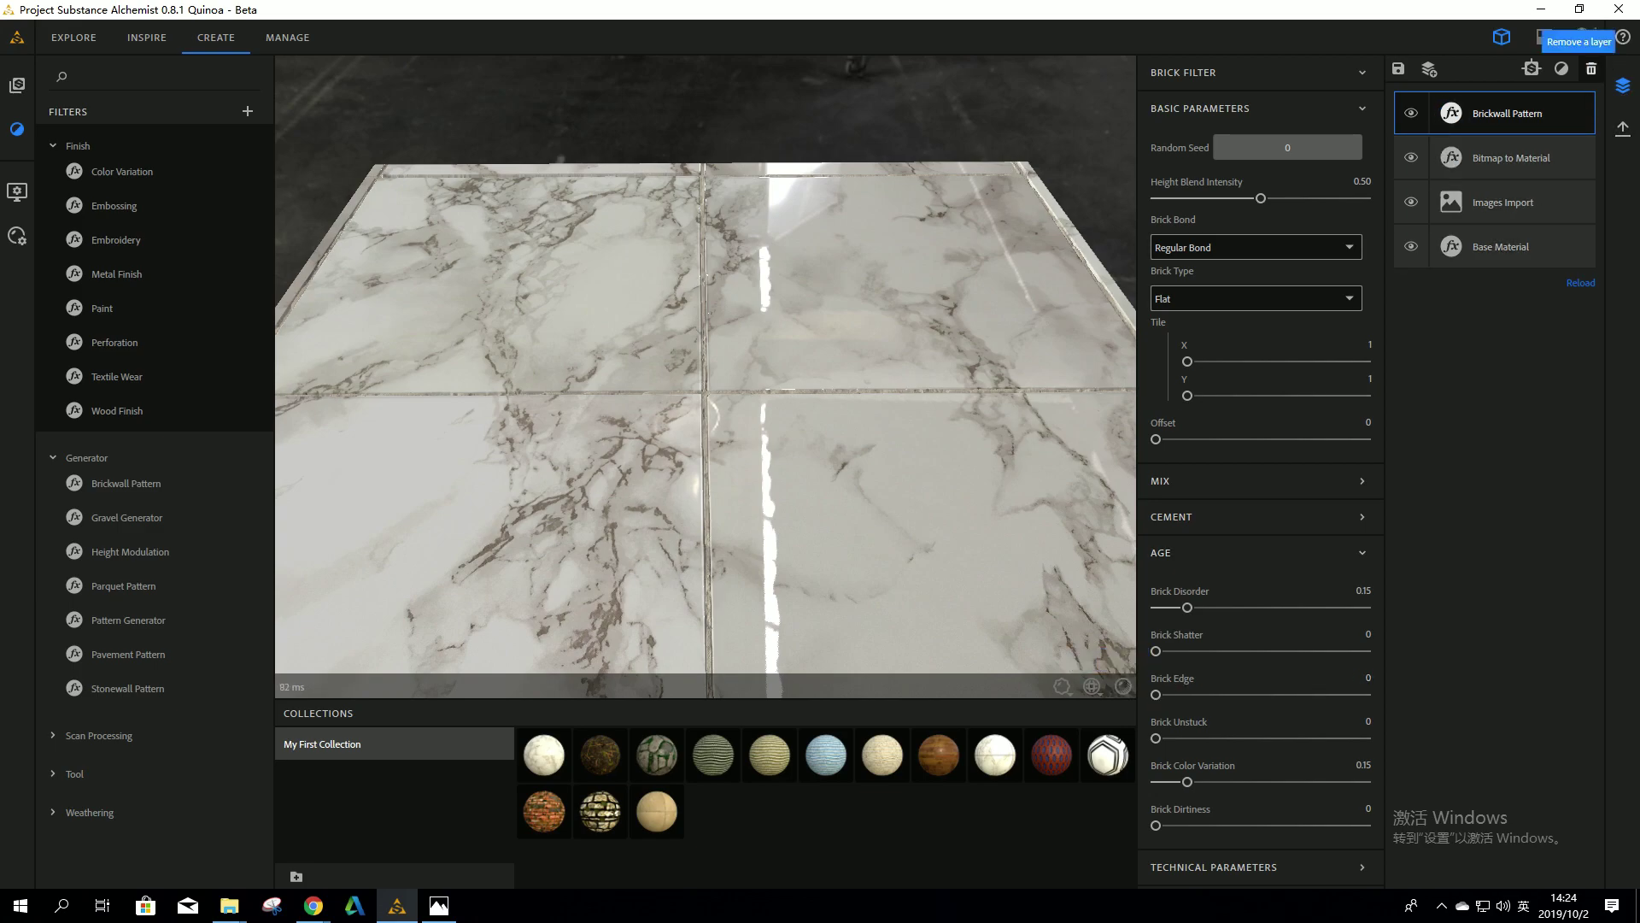
click(1622, 128)
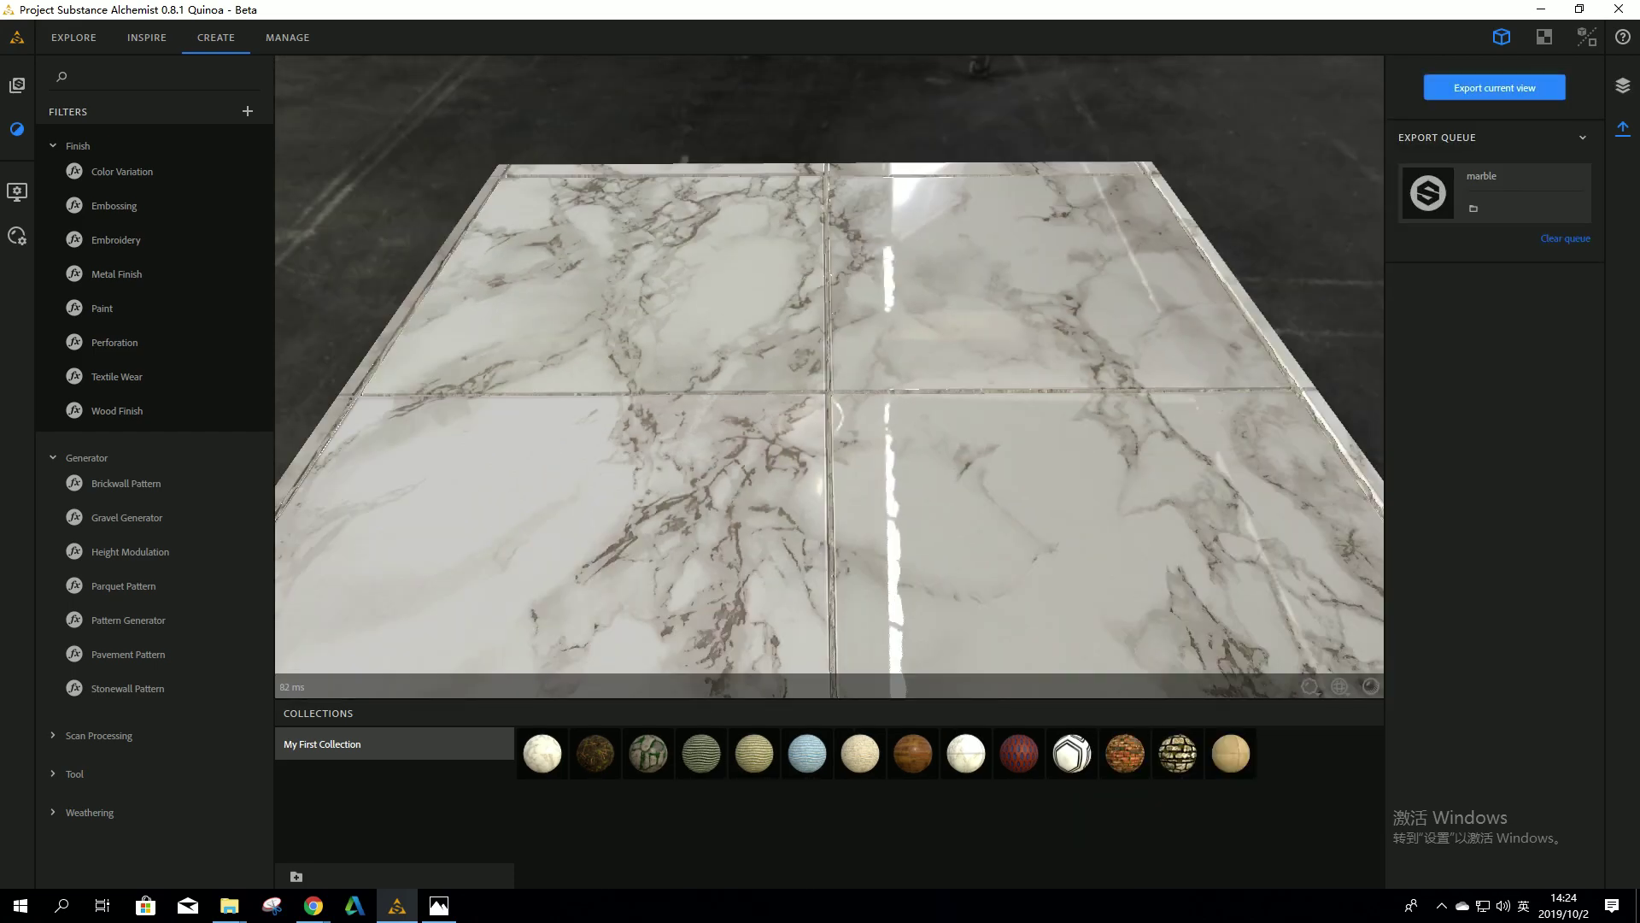
Export the current view as a Substance archive named 'Marble' and check its folder in File Explorer
click(1495, 87)
key(Tab)
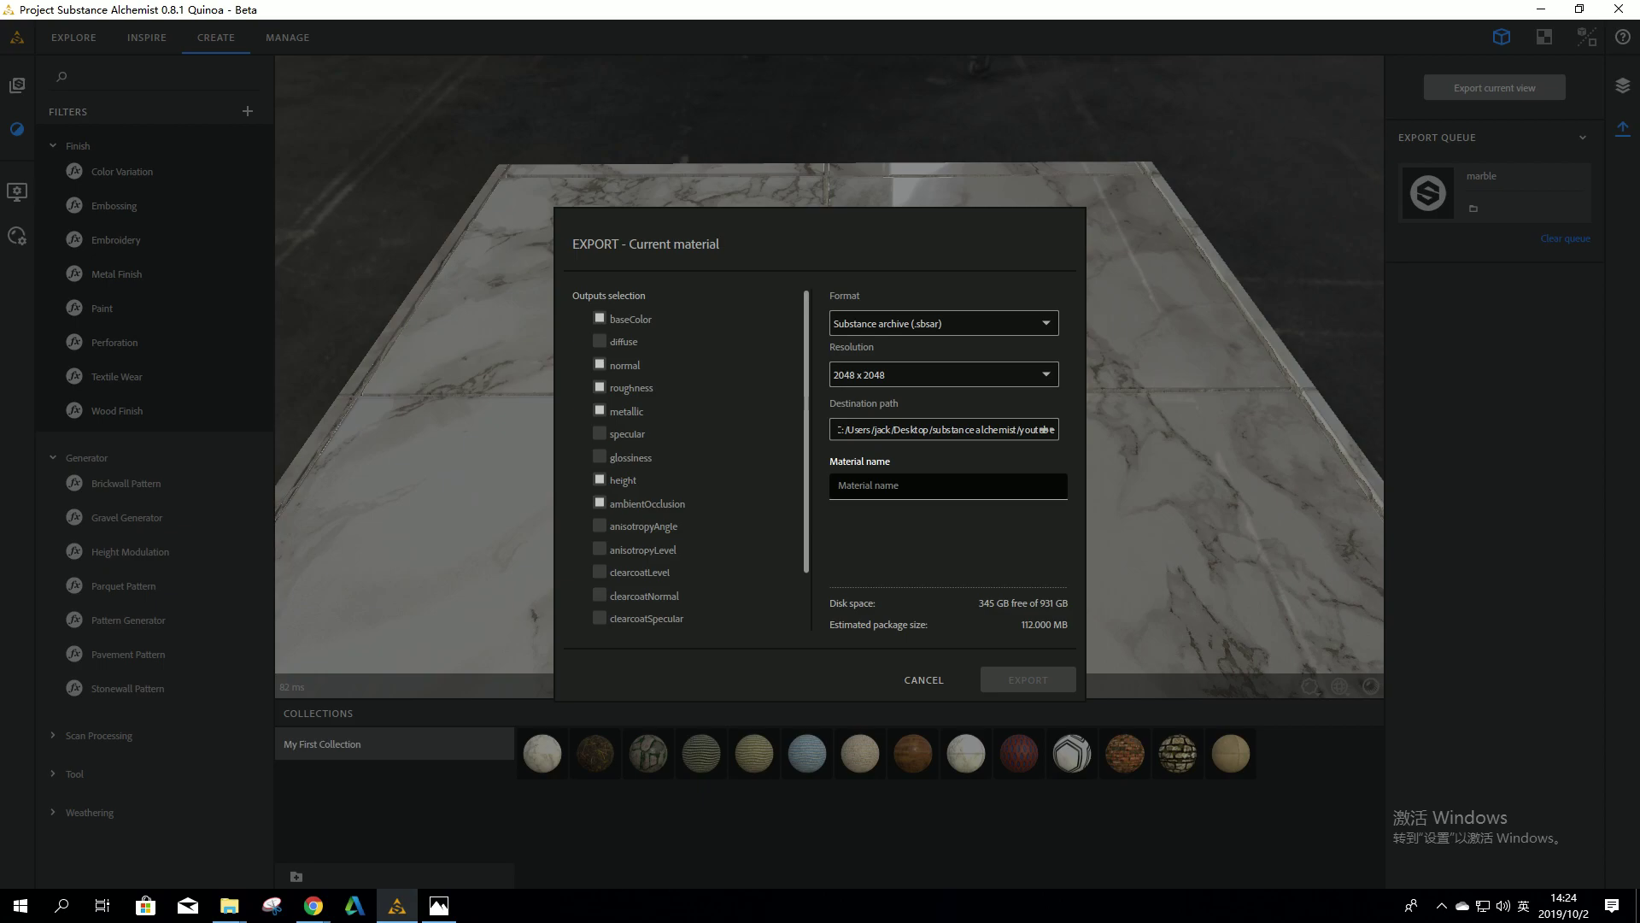
text(M)
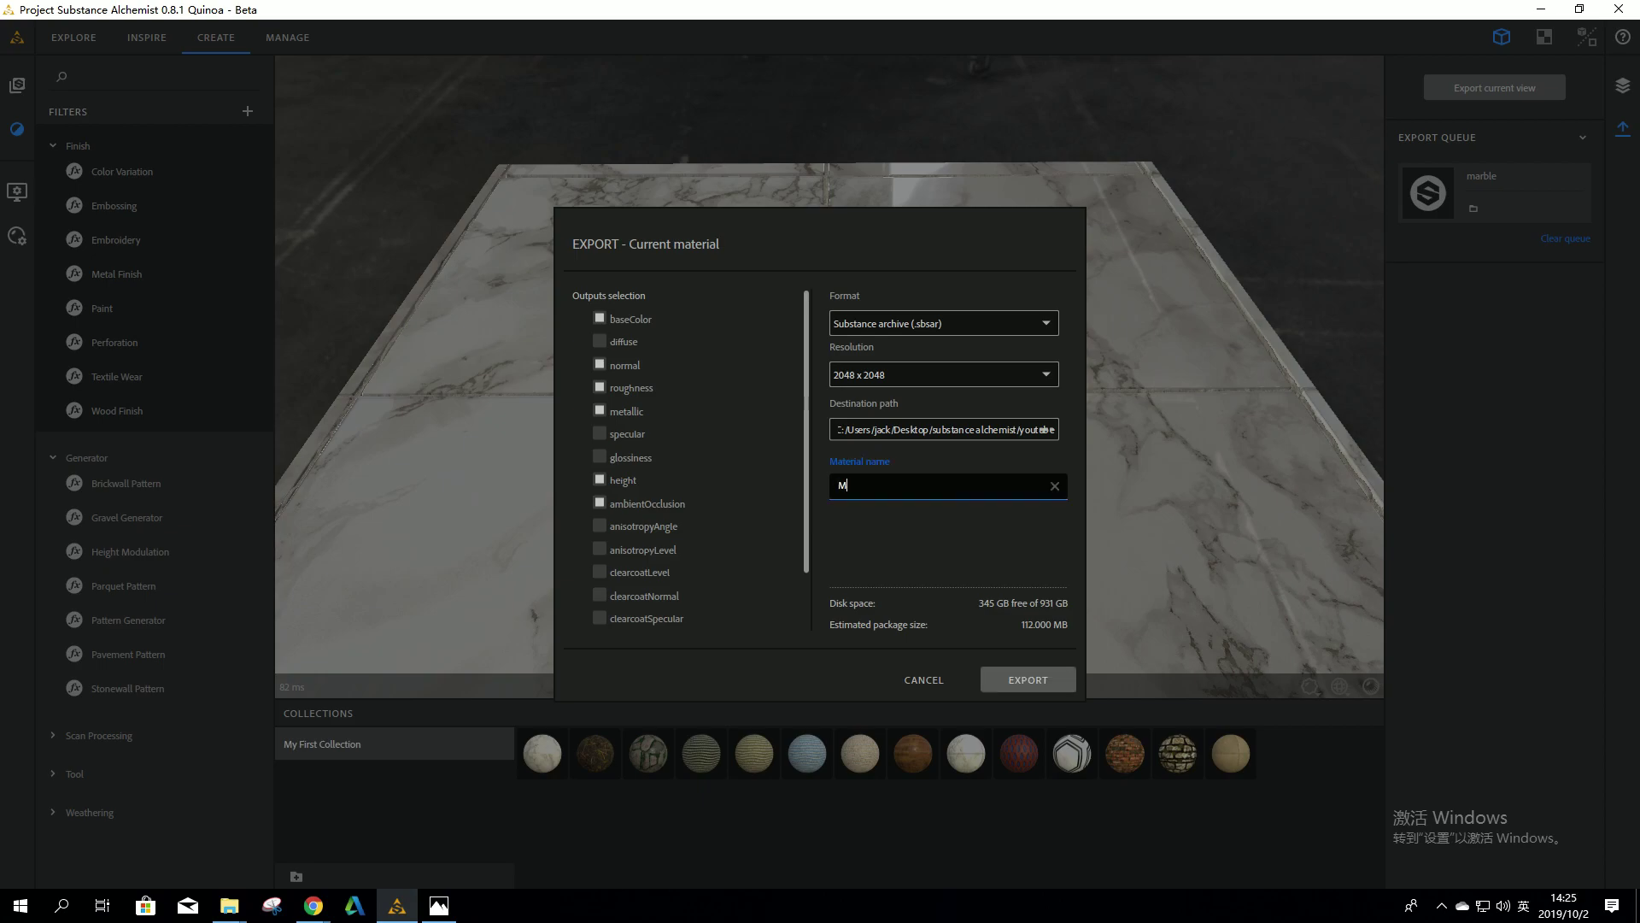
text(arble)
click(1027, 679)
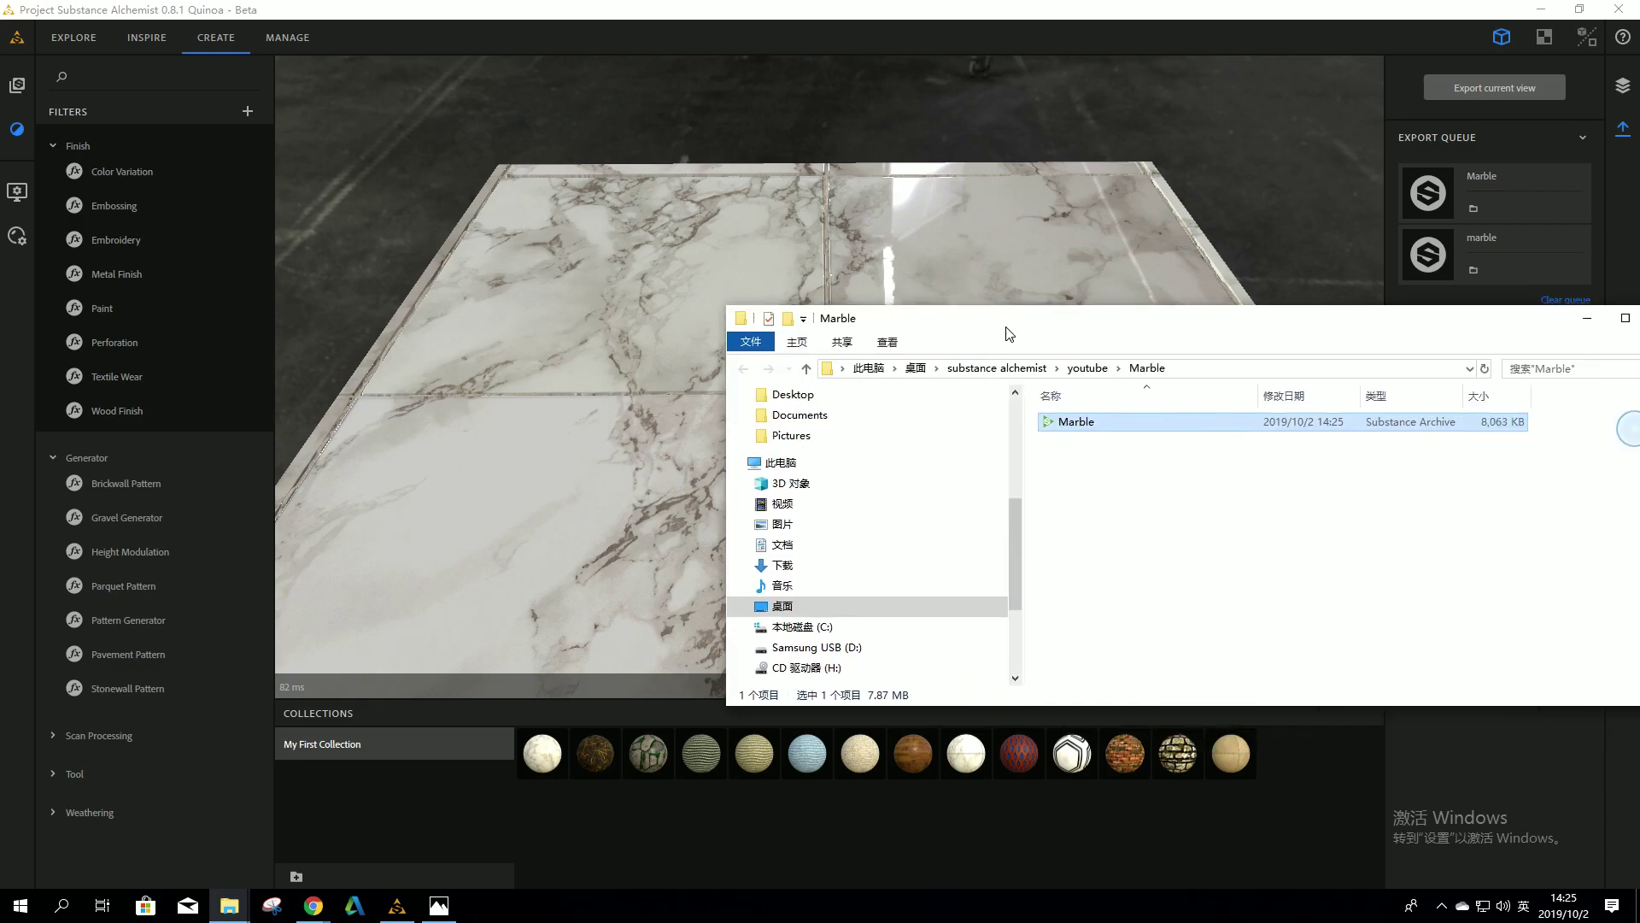
key(super+Up)
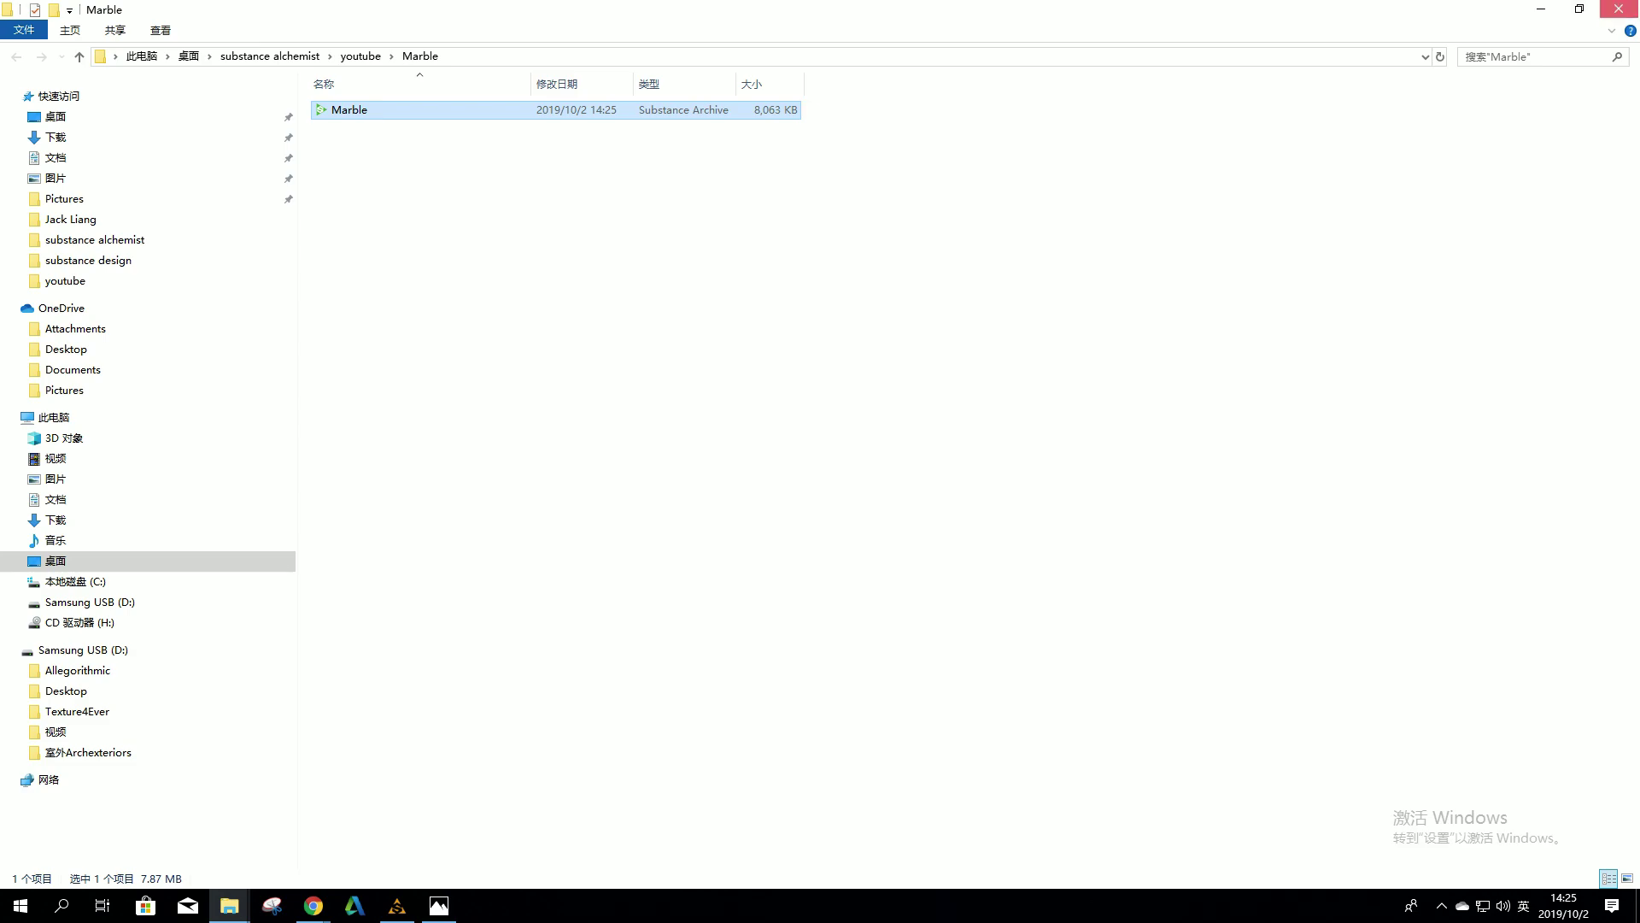
key(alt+Tab)
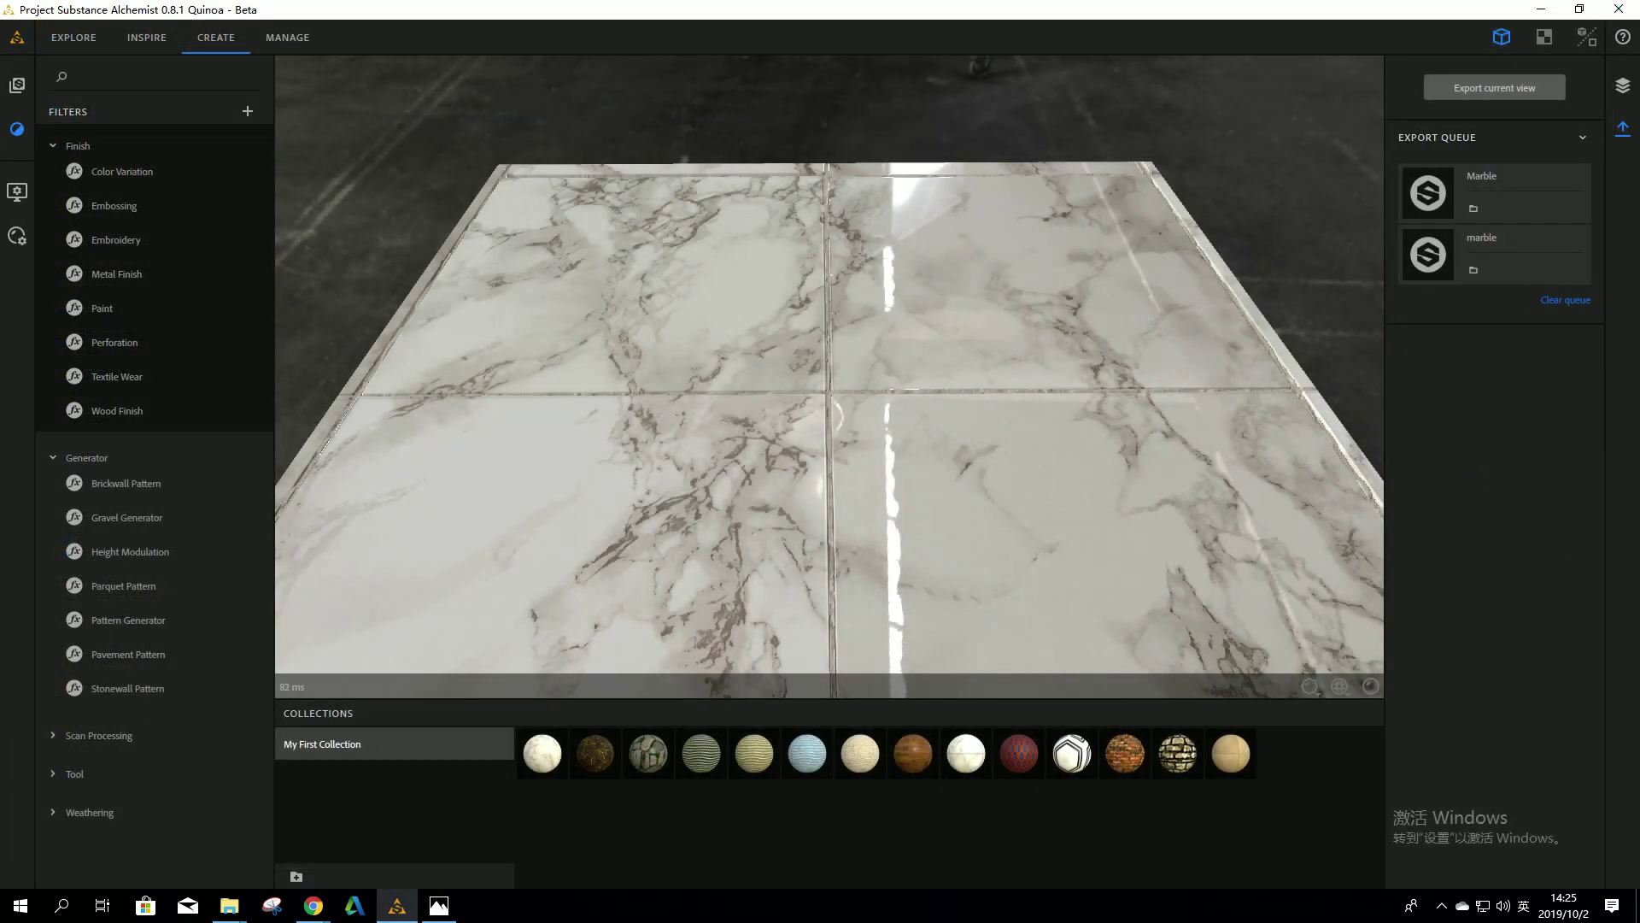